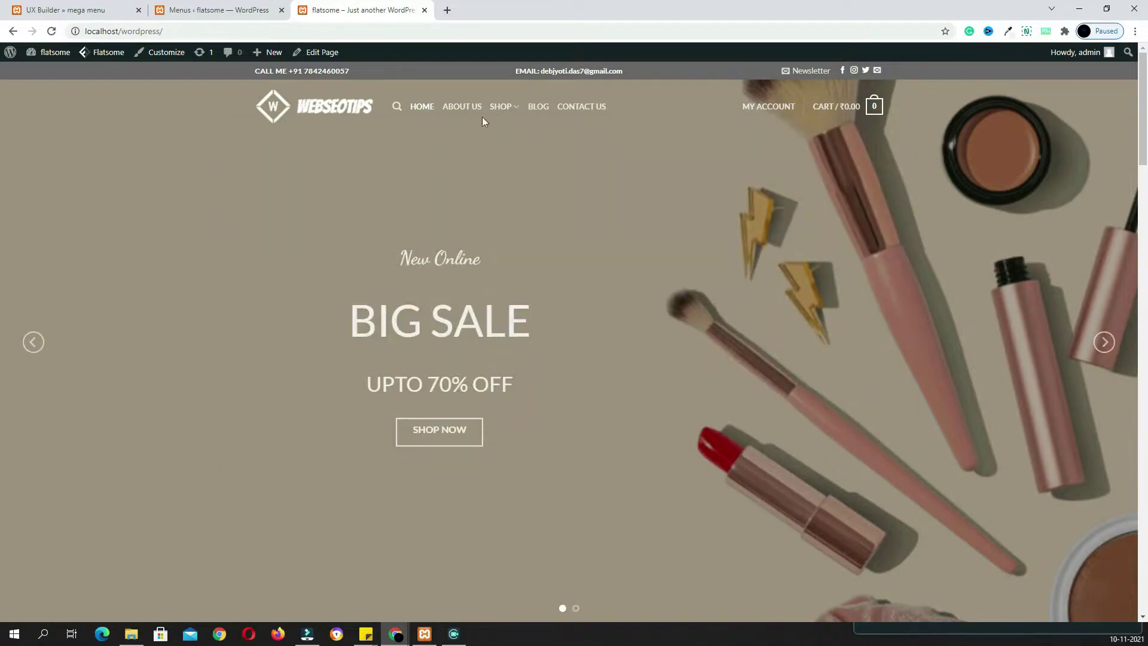
Preview the Shop mega menu dropdown on the storefront, then switch to the Menus admin page.
mouse_move(505, 109)
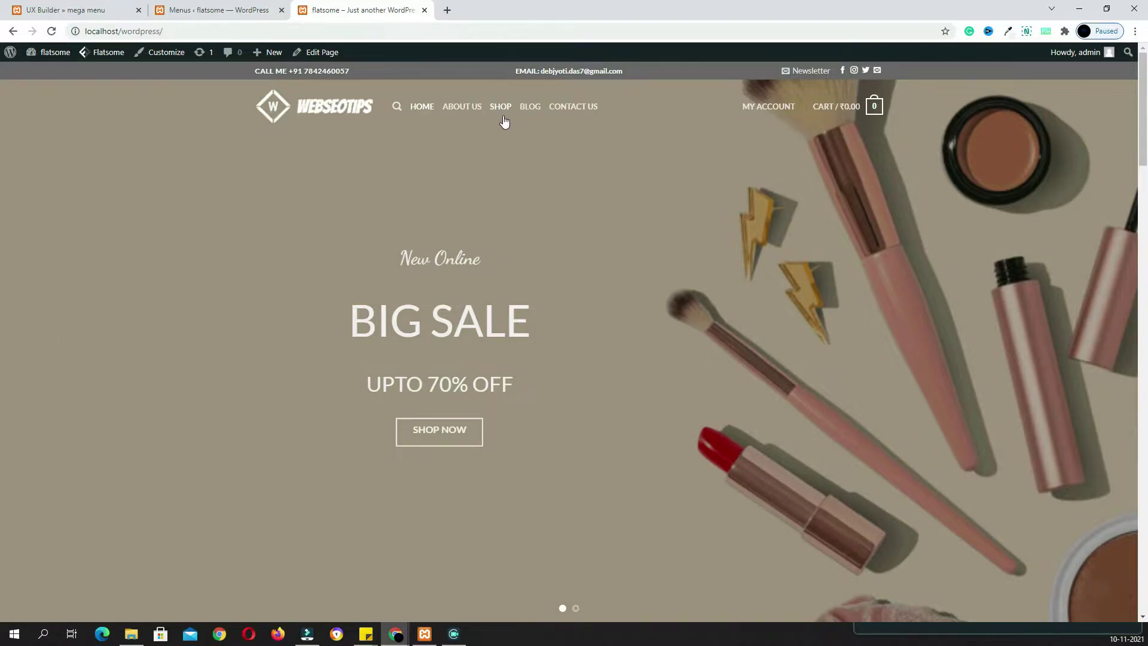
click(222, 10)
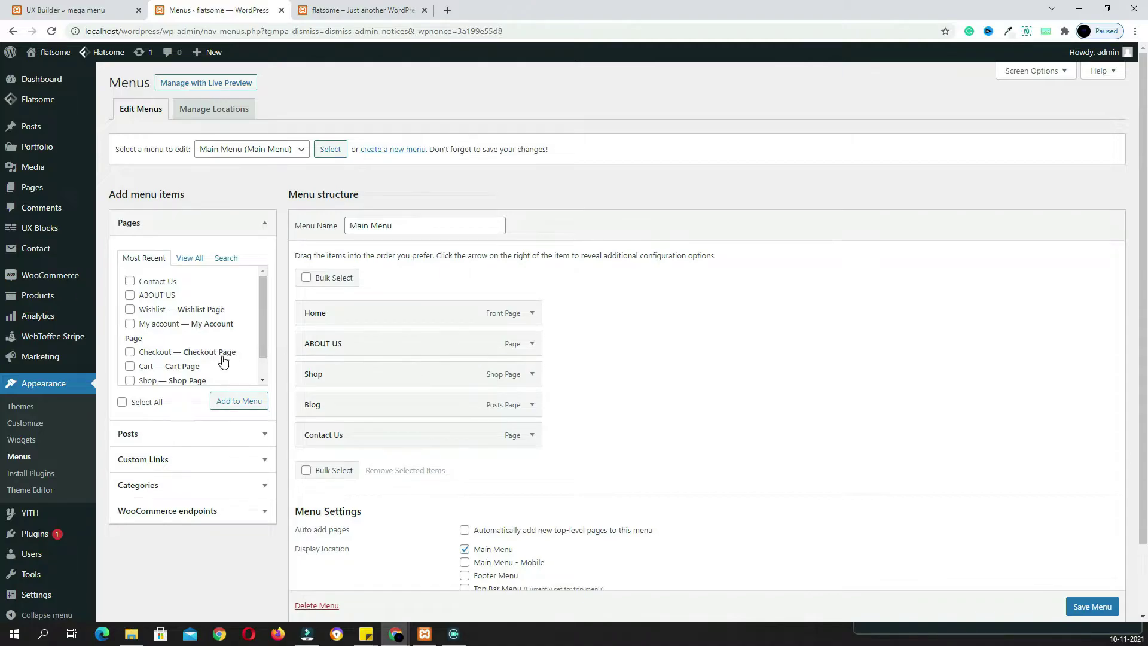
Check the Shop menu item, then publish a new UX block 'full size mega menu' and open it in UX Builder.
click(532, 375)
click(532, 375)
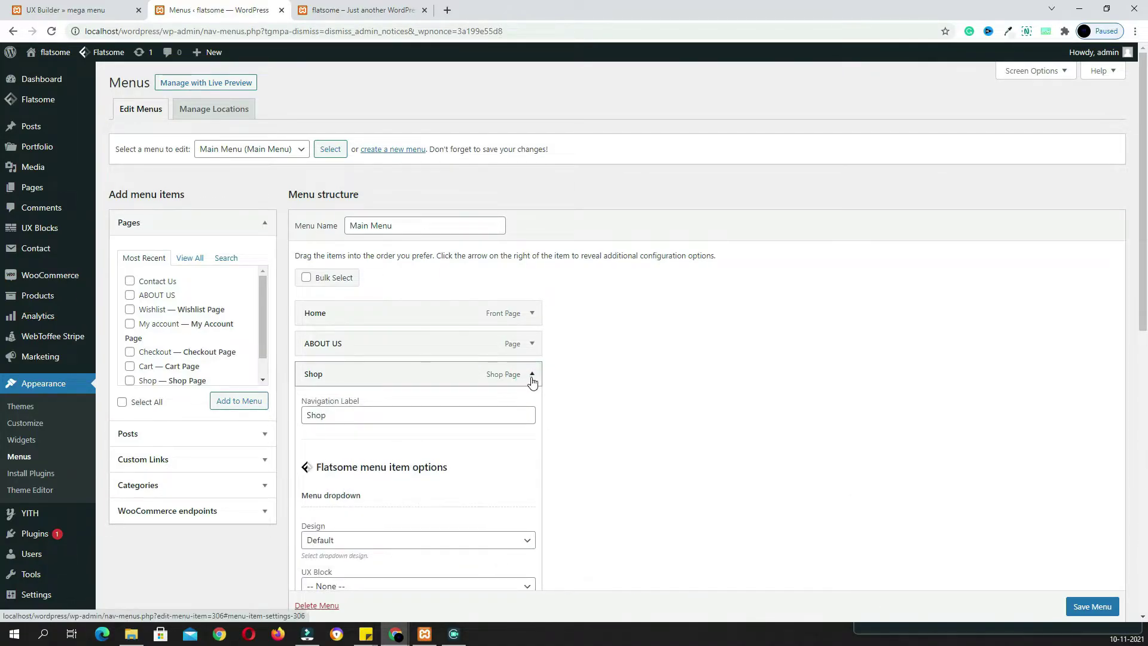
mouse_move(45, 235)
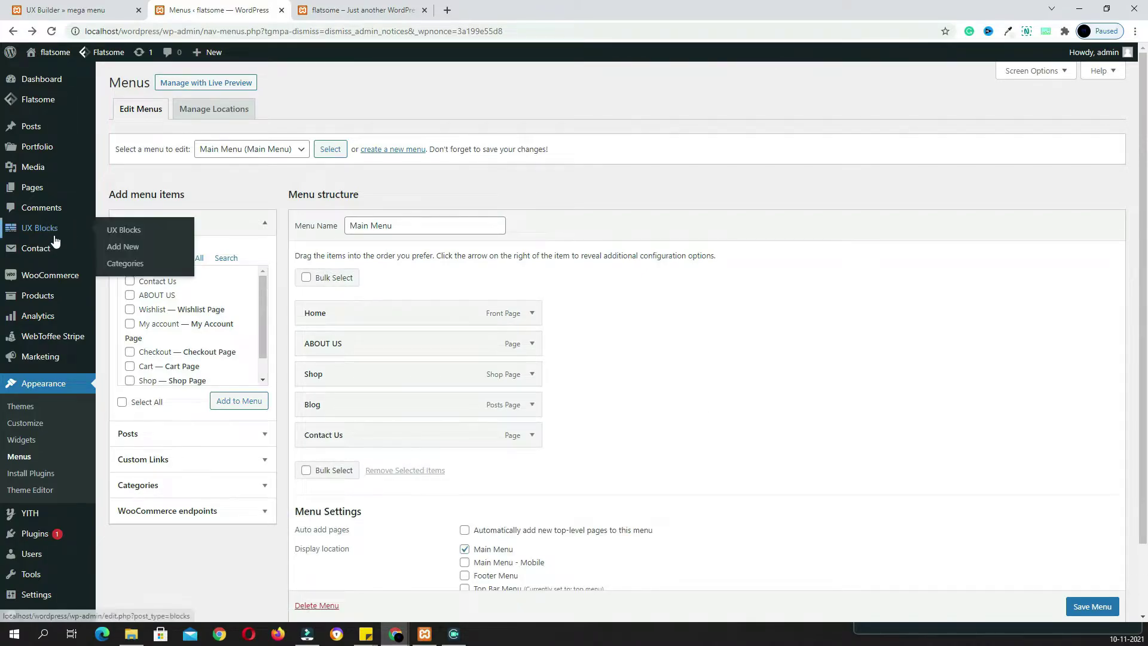
click(128, 248)
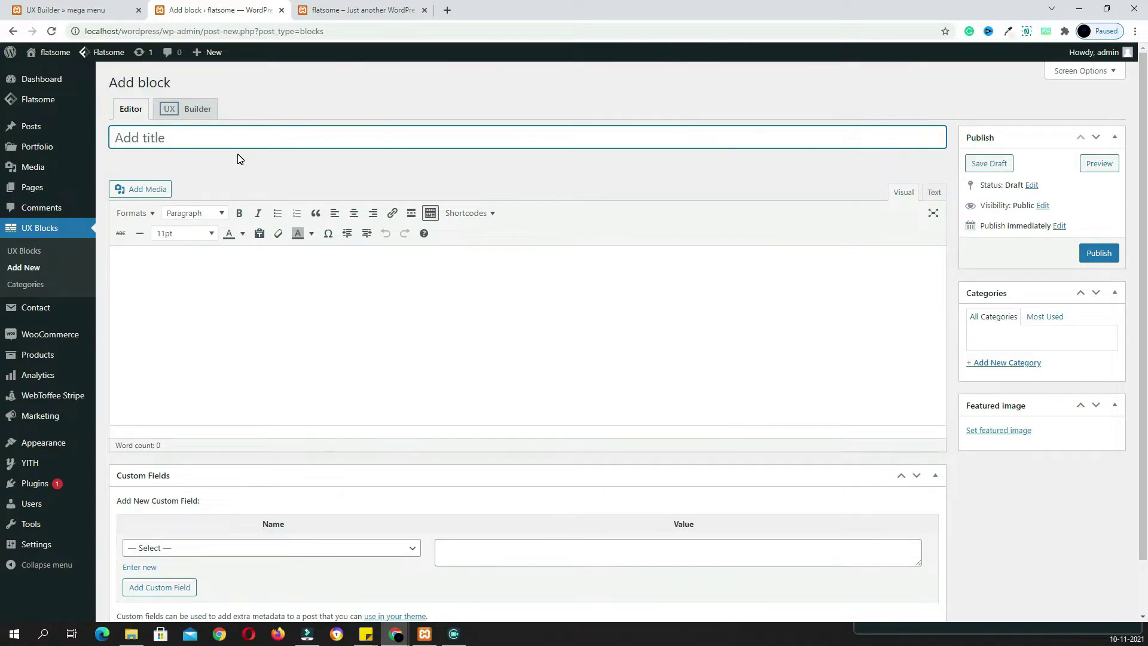
text(full size mega menu)
click(1090, 254)
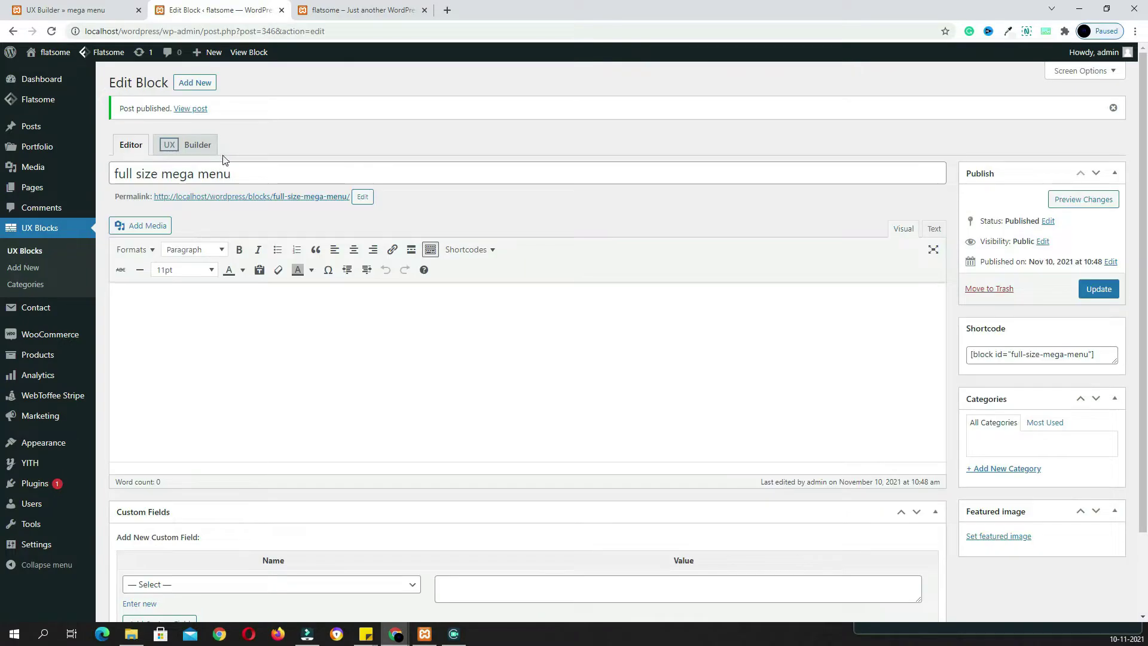
click(202, 152)
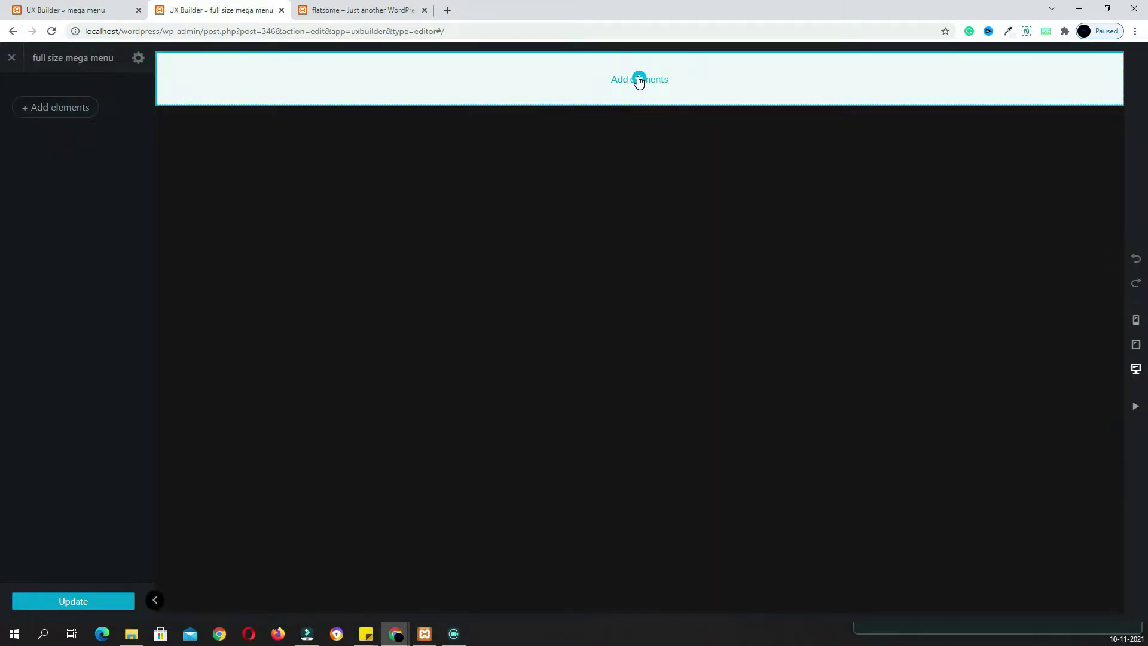
Add a default section containing a three-column row to the block.
click(638, 79)
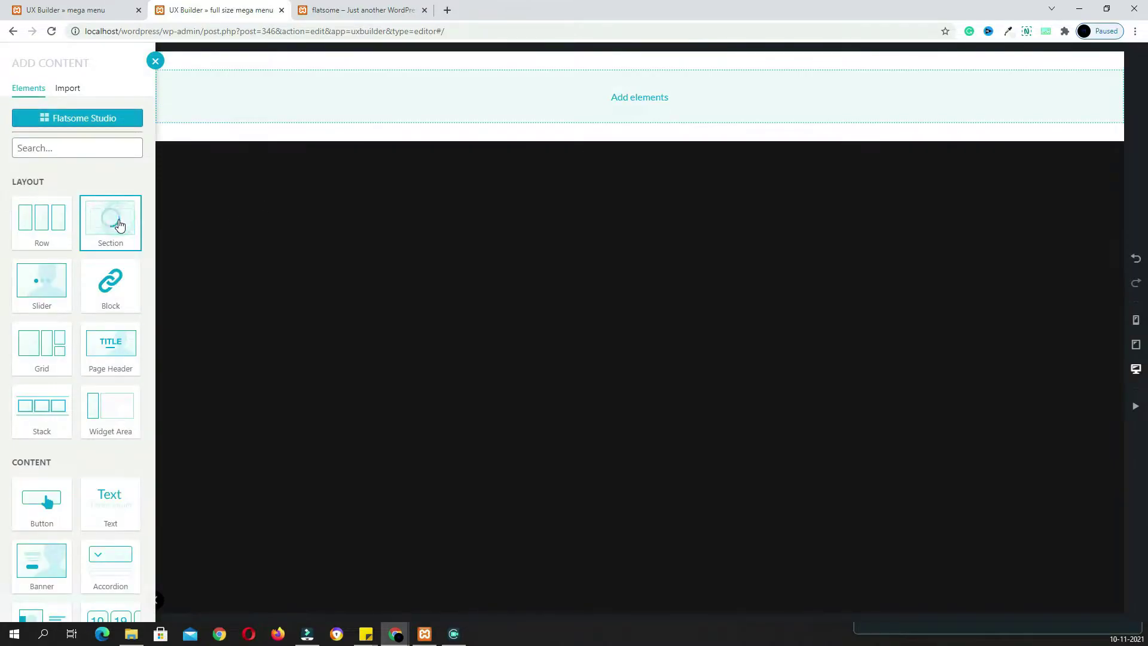
click(119, 225)
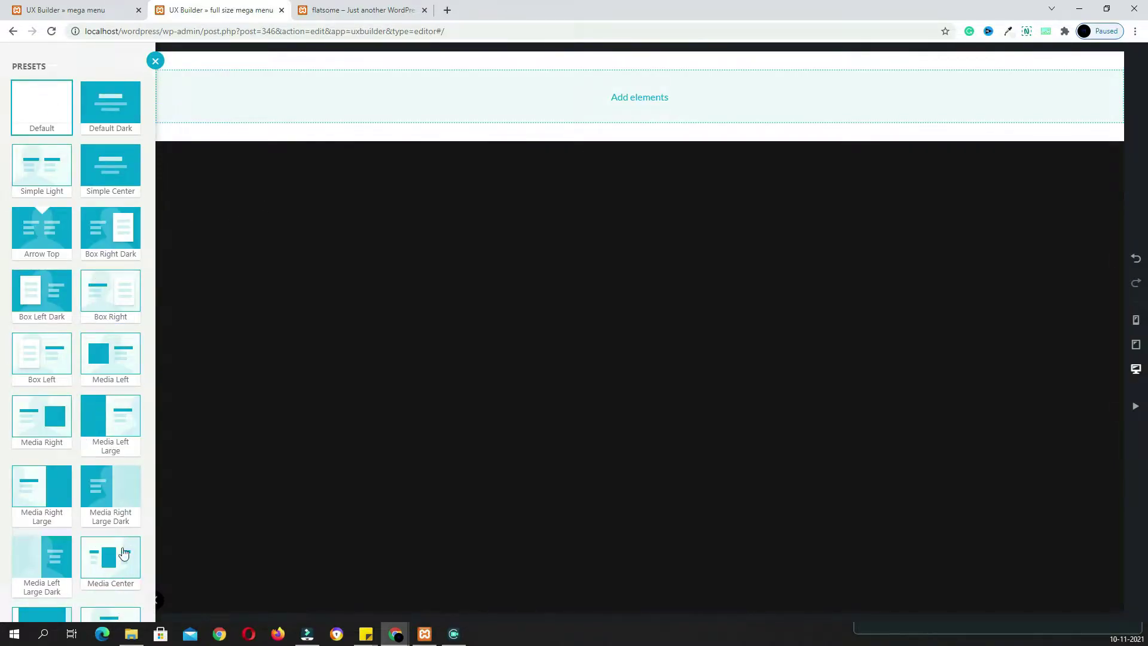
scroll(90, 593, down, 2)
click(88, 603)
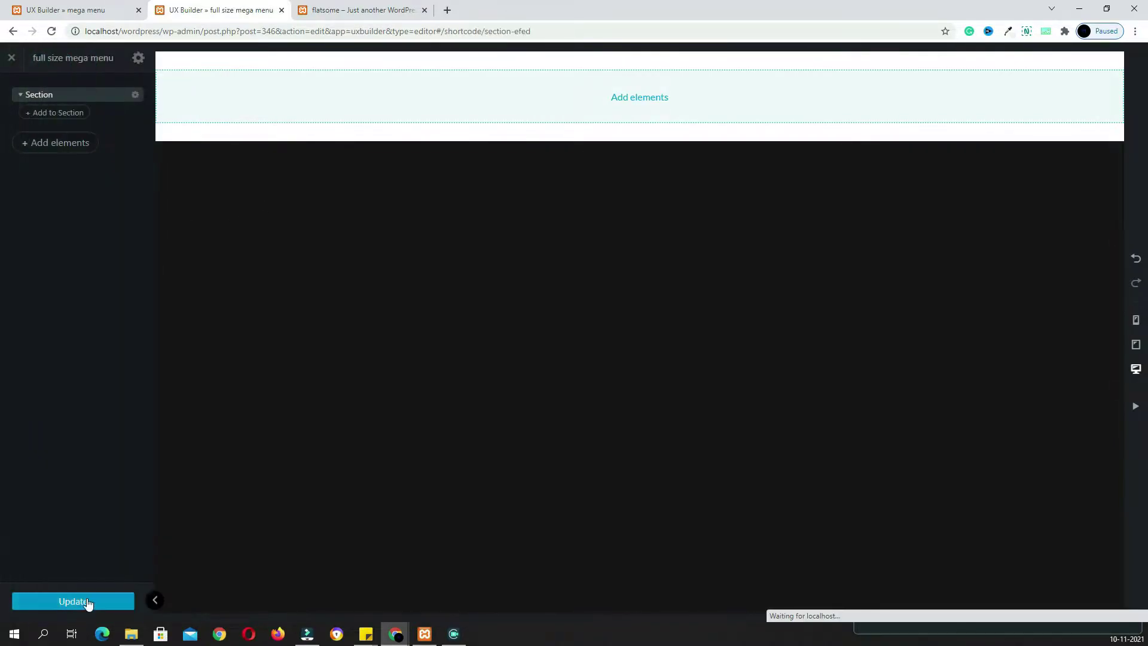
click(639, 98)
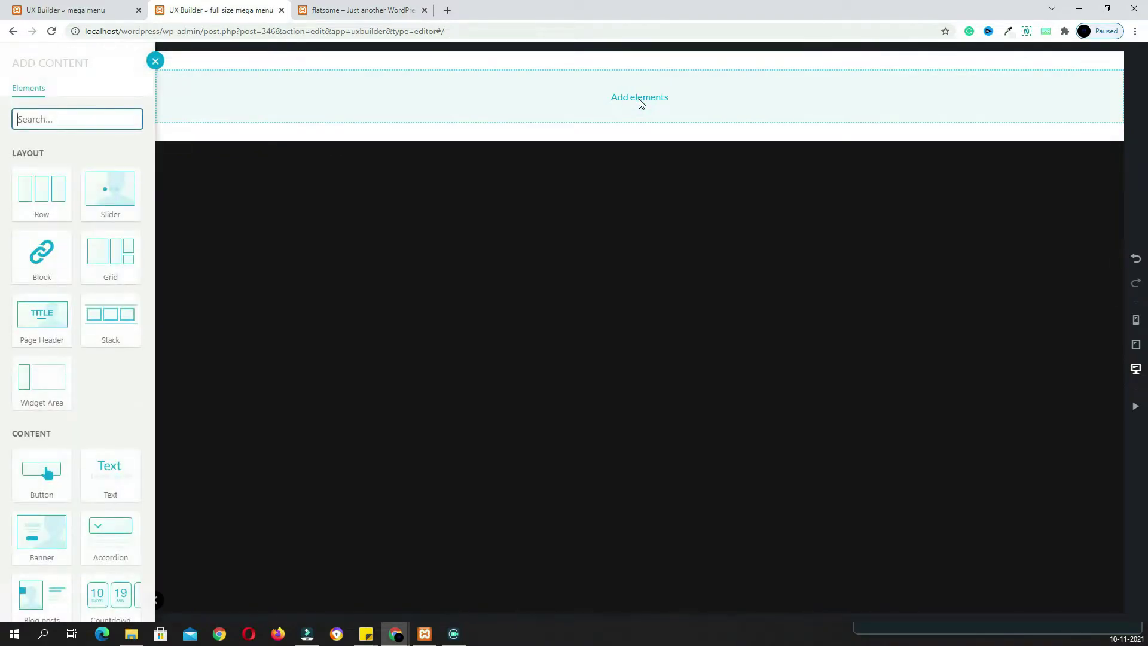
click(41, 206)
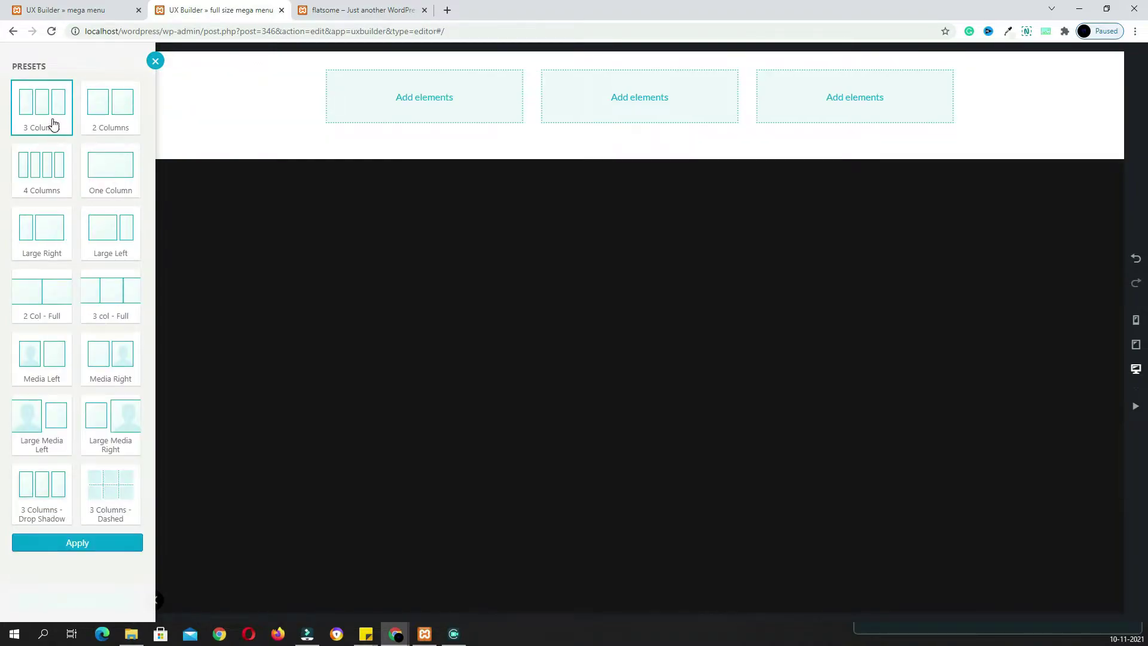
click(103, 545)
Set the three column widths to 6, 3 and 3.
click(419, 96)
click(368, 96)
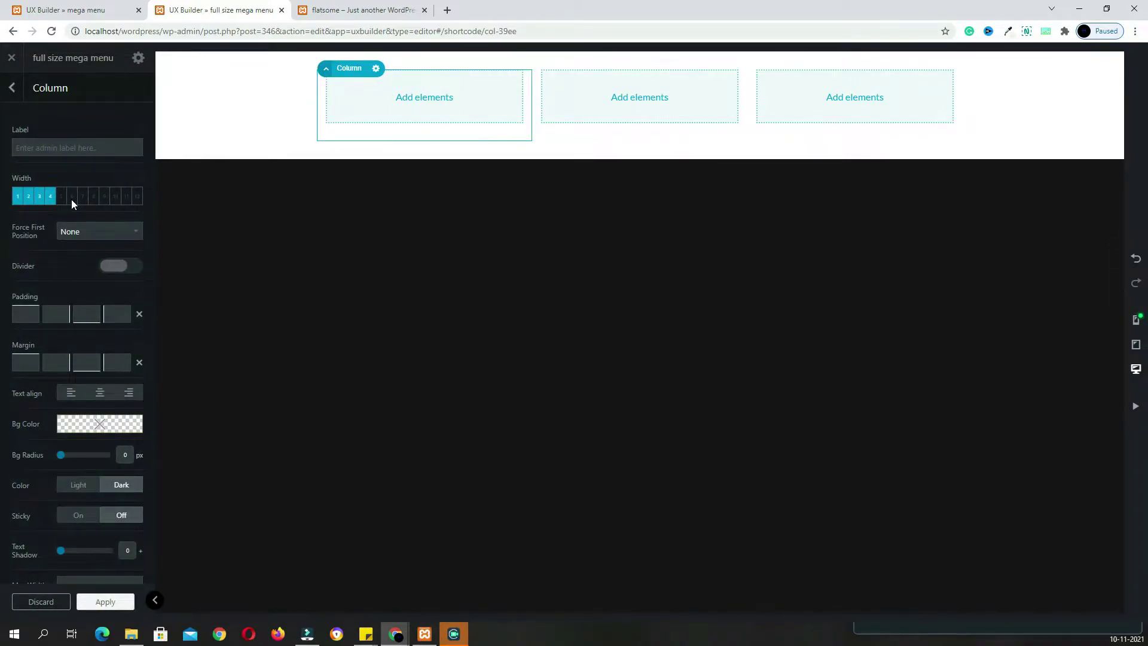
click(72, 196)
click(684, 118)
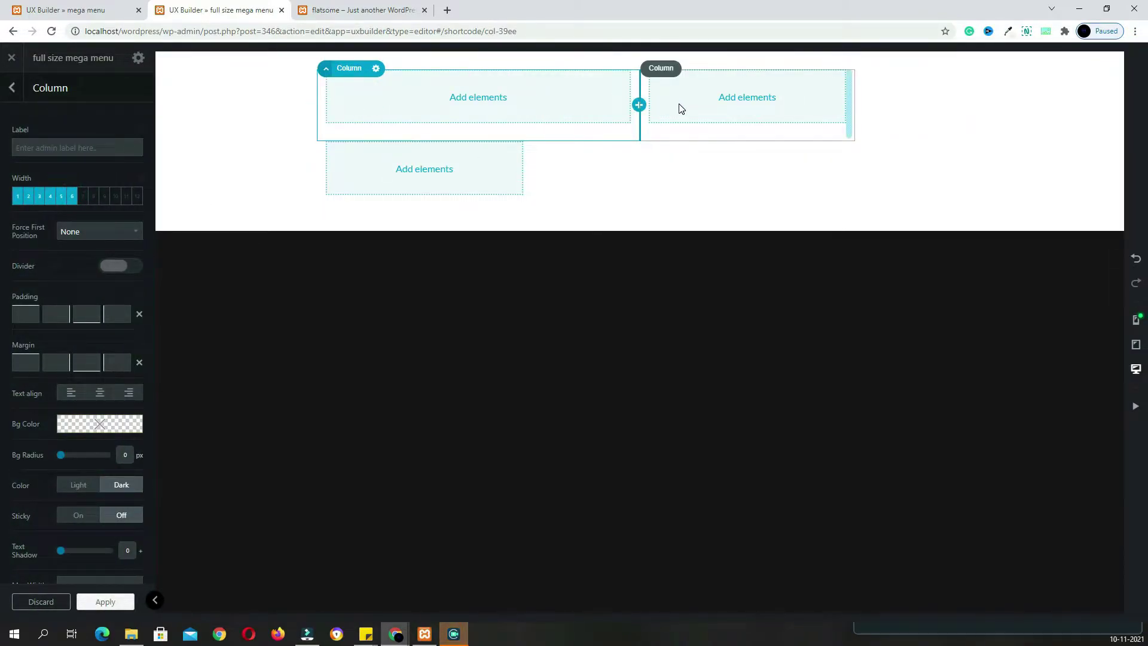
click(679, 106)
click(40, 196)
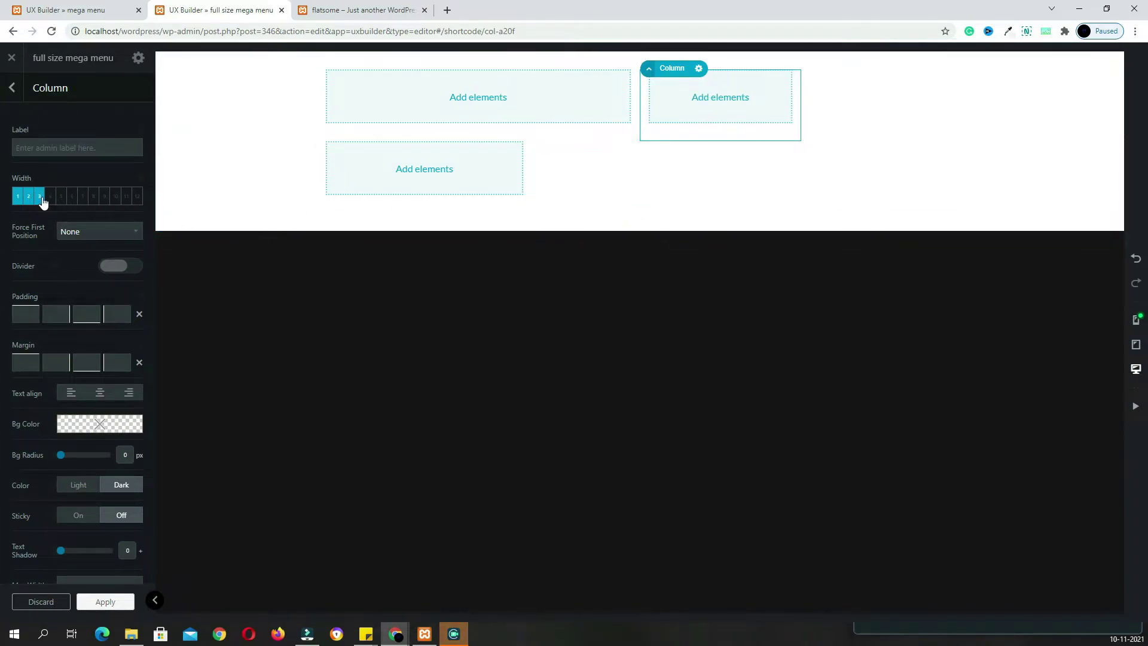
click(360, 159)
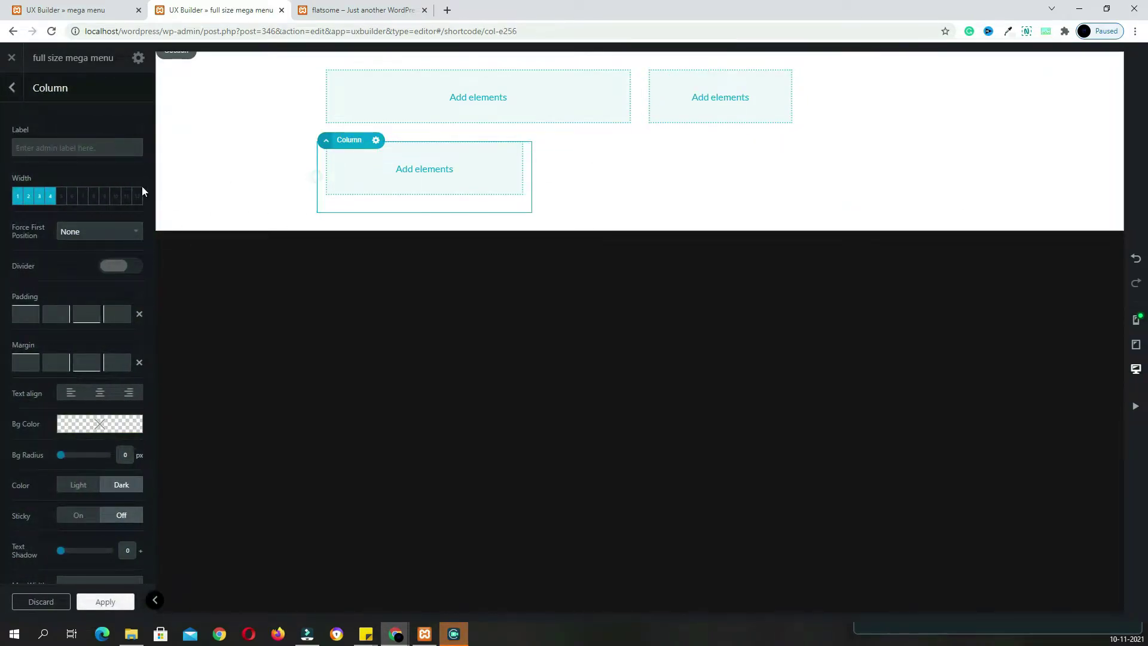
click(39, 197)
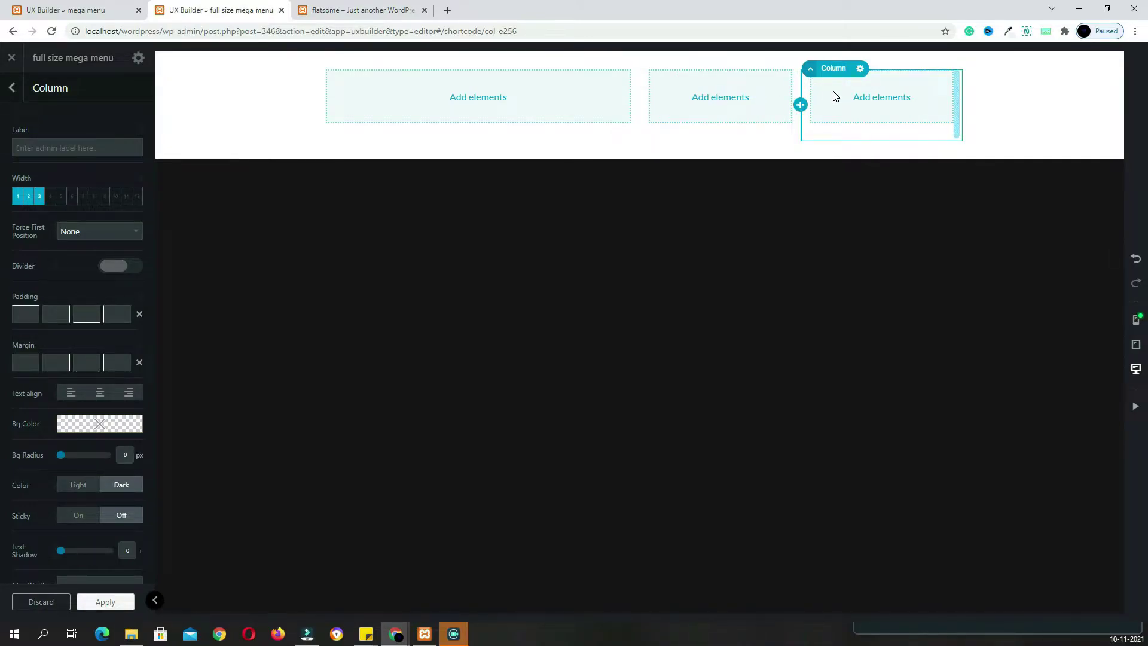
Nest a two-column row inside the wide first column.
click(478, 97)
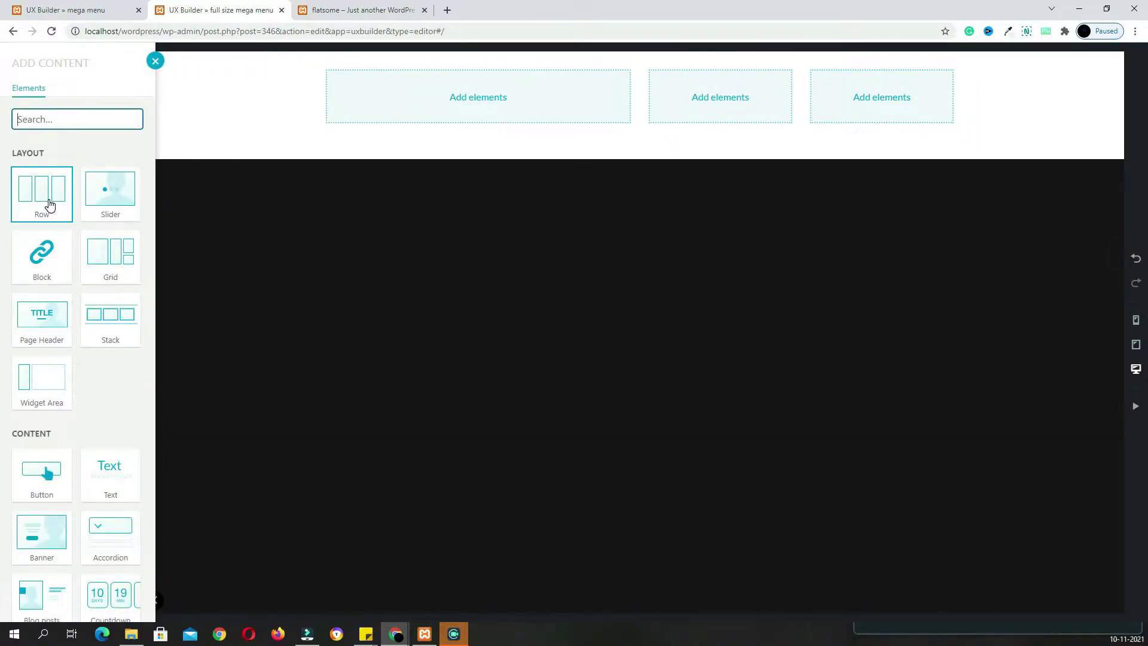
click(44, 206)
click(114, 109)
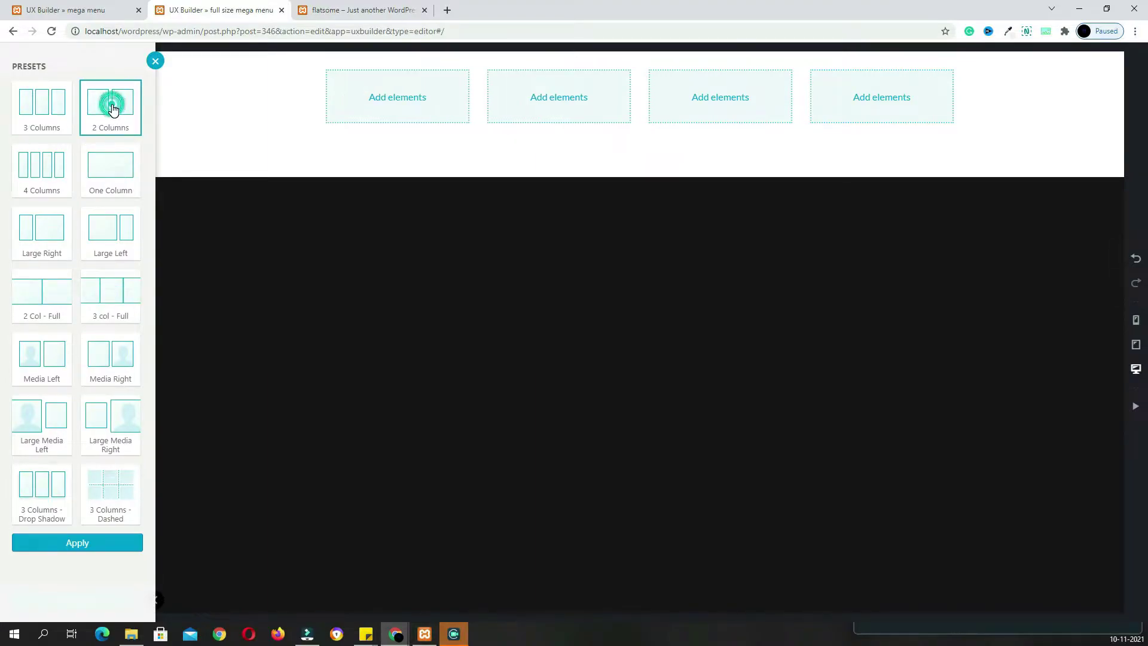
click(83, 544)
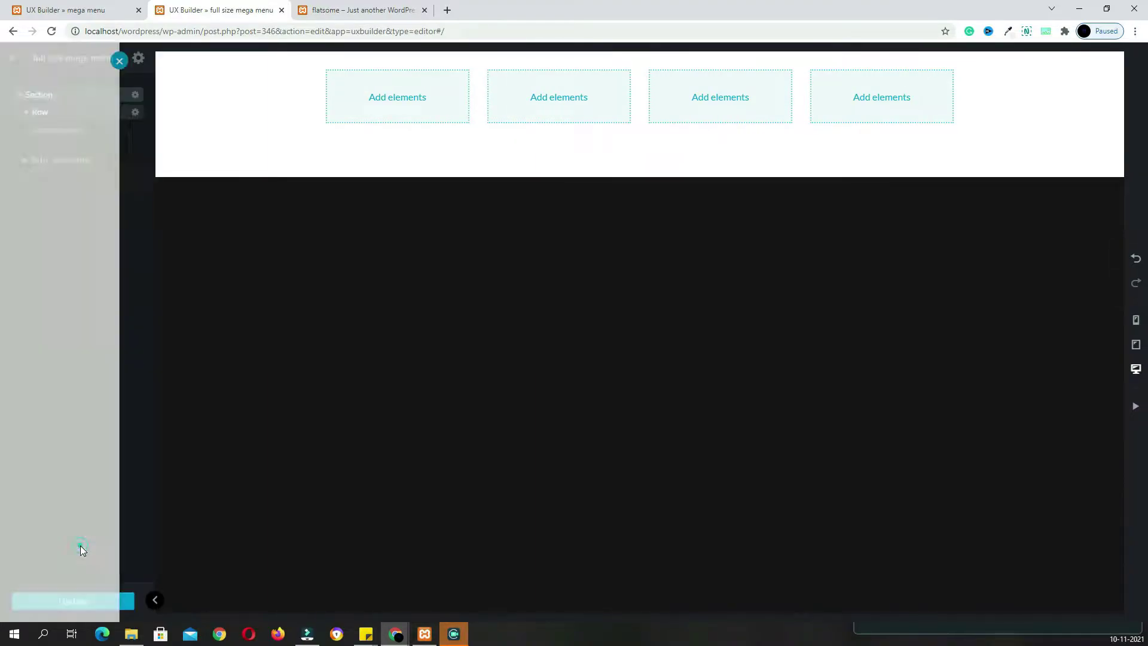
click(397, 98)
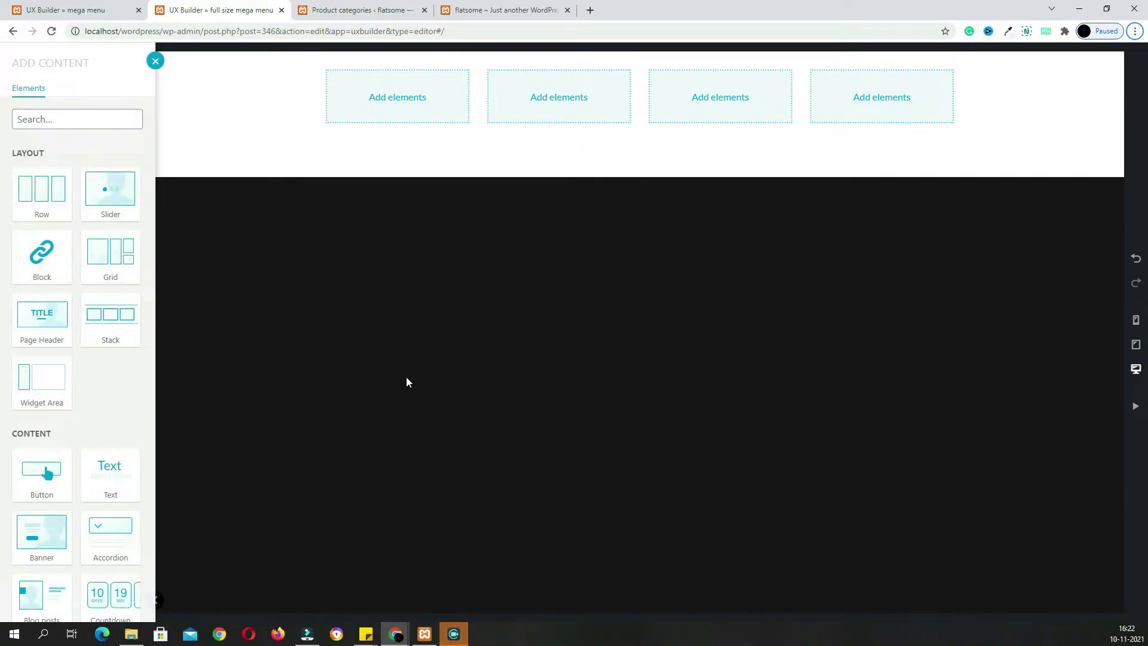
Add a text block to the first nested column and replace its placeholder with 'Parfum' from the shop page.
click(124, 485)
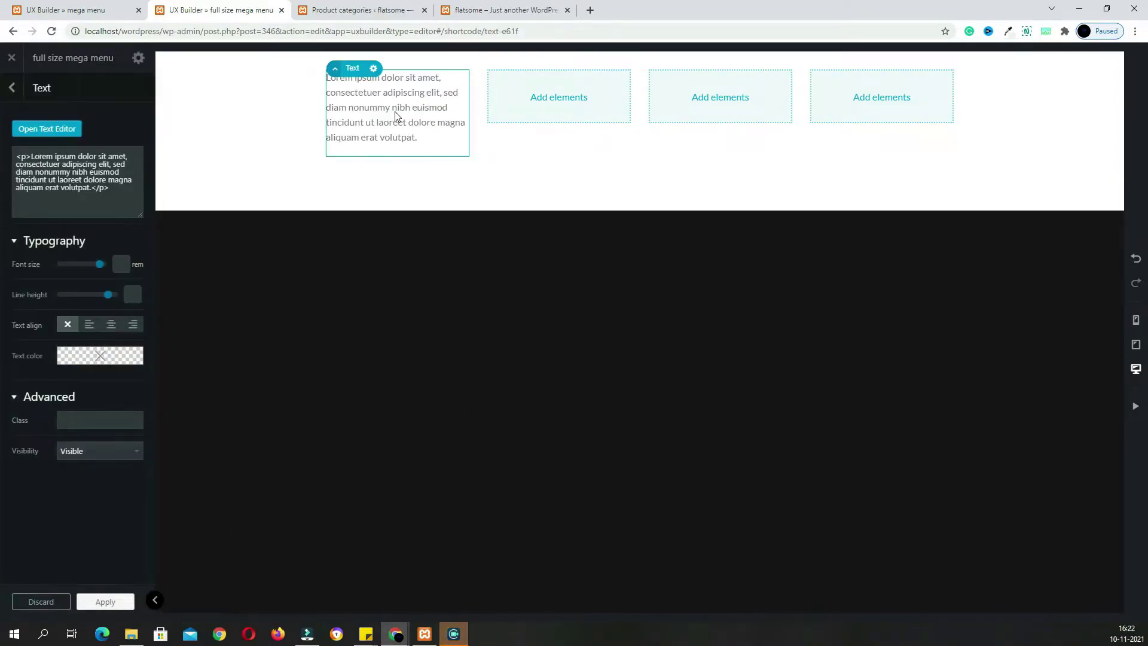
click(61, 139)
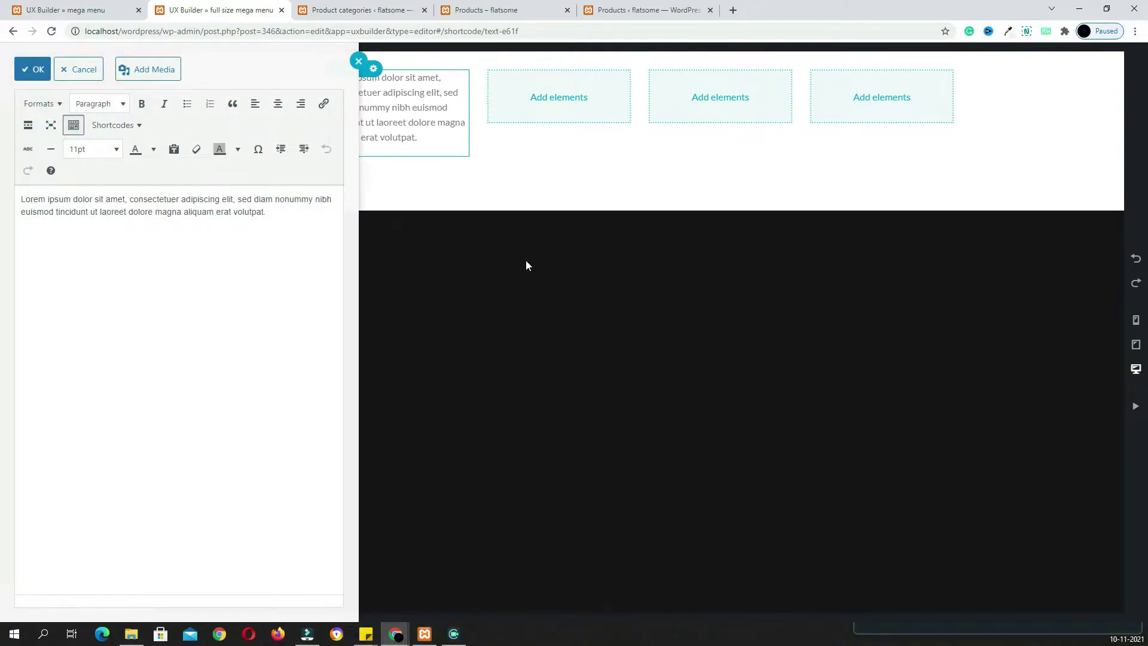
triple_click(277, 210)
key(BackSpace)
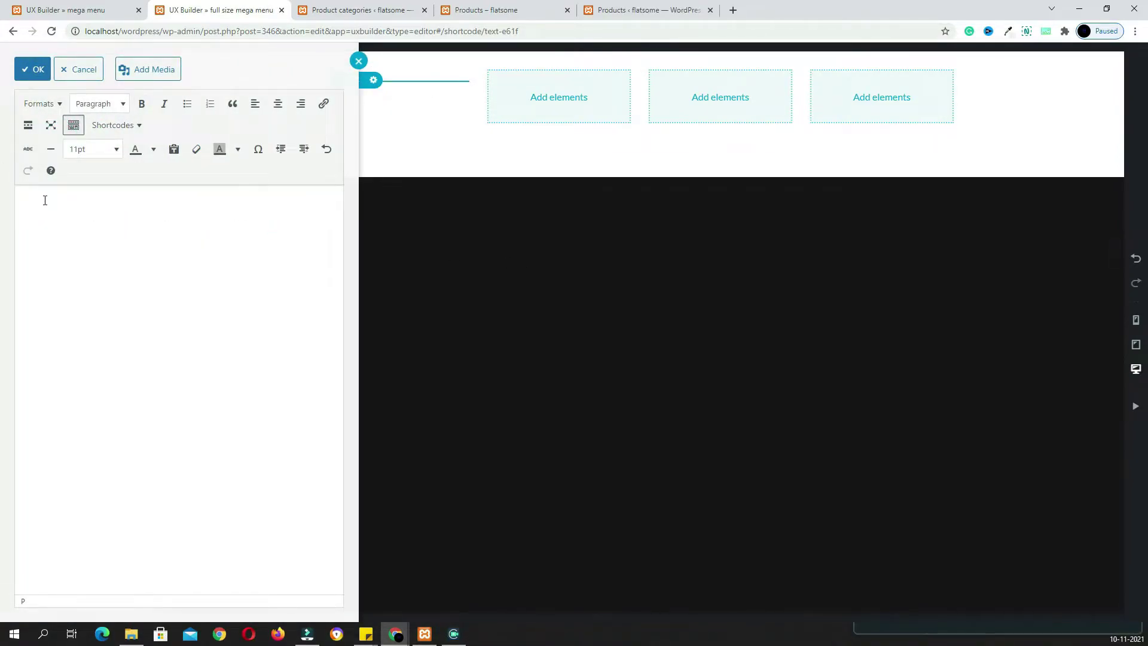
click(425, 10)
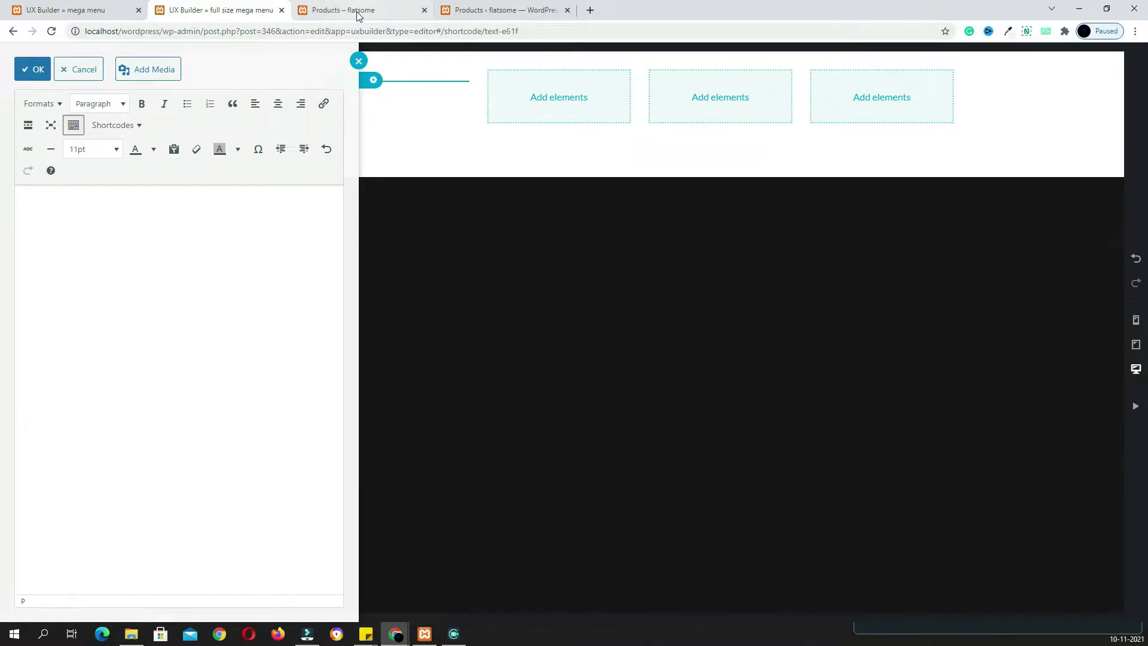
click(359, 10)
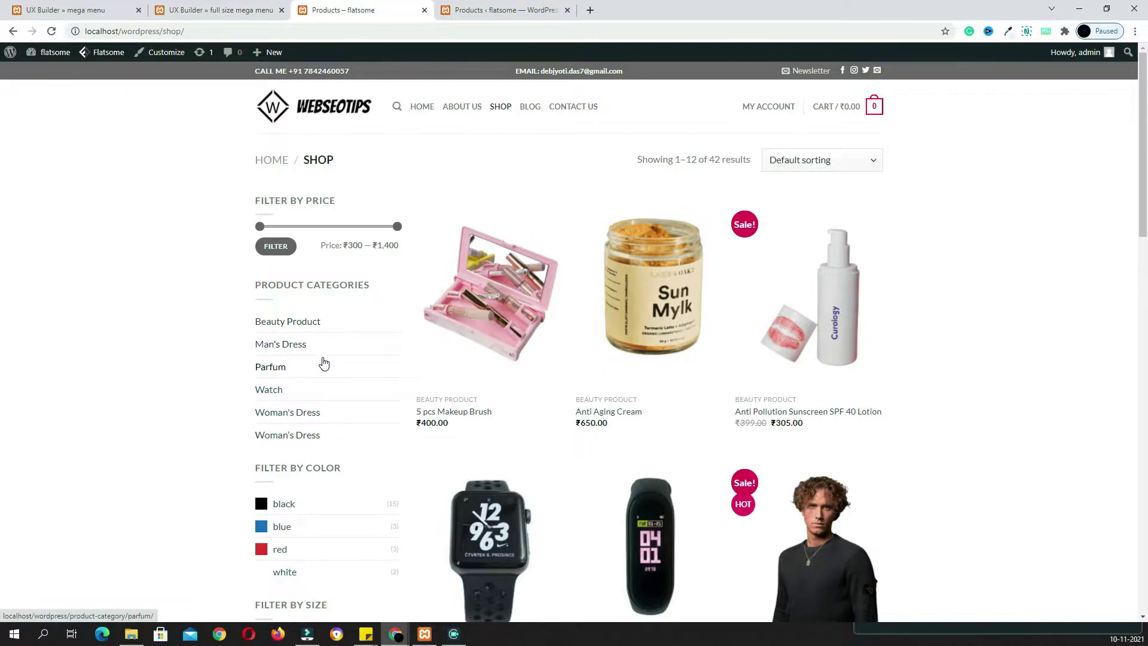
drag(238, 366, 295, 370)
key(ctrl+c)
click(214, 12)
click(167, 198)
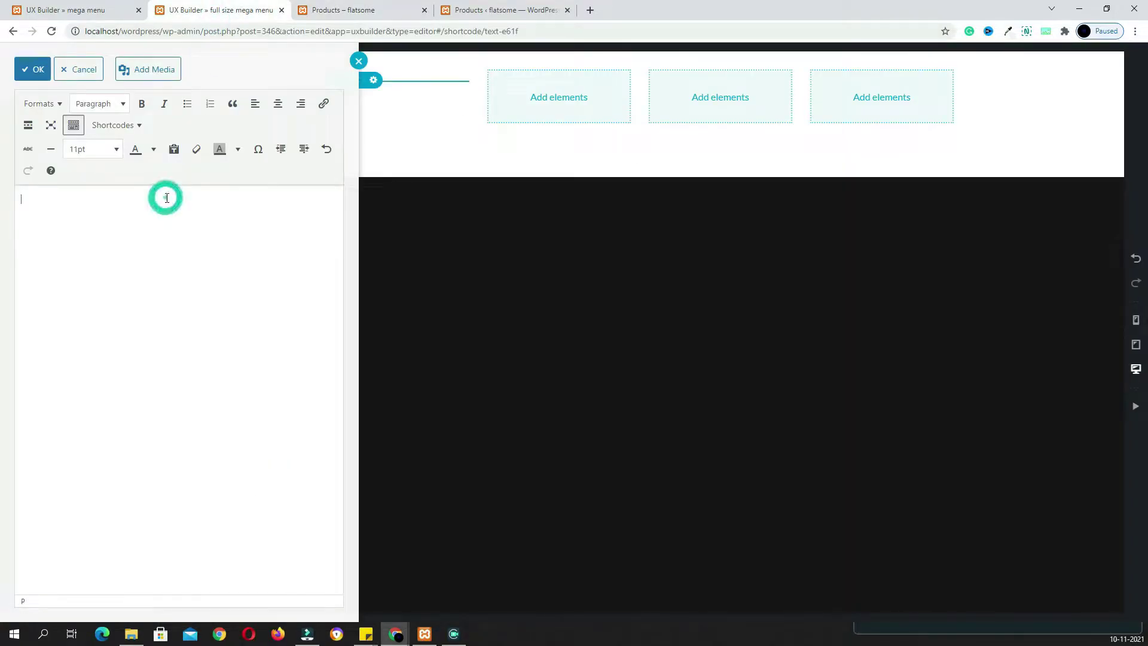
key(ctrl+v)
Remove the pasted link from Parfum and format it as Heading 3.
click(44, 202)
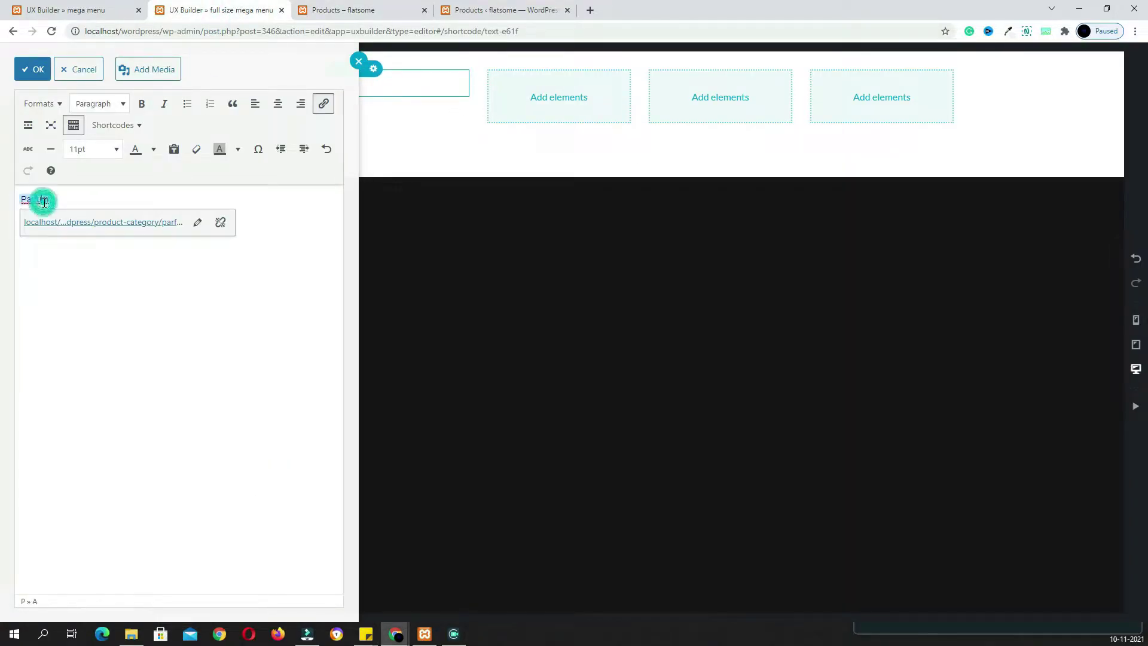
click(221, 226)
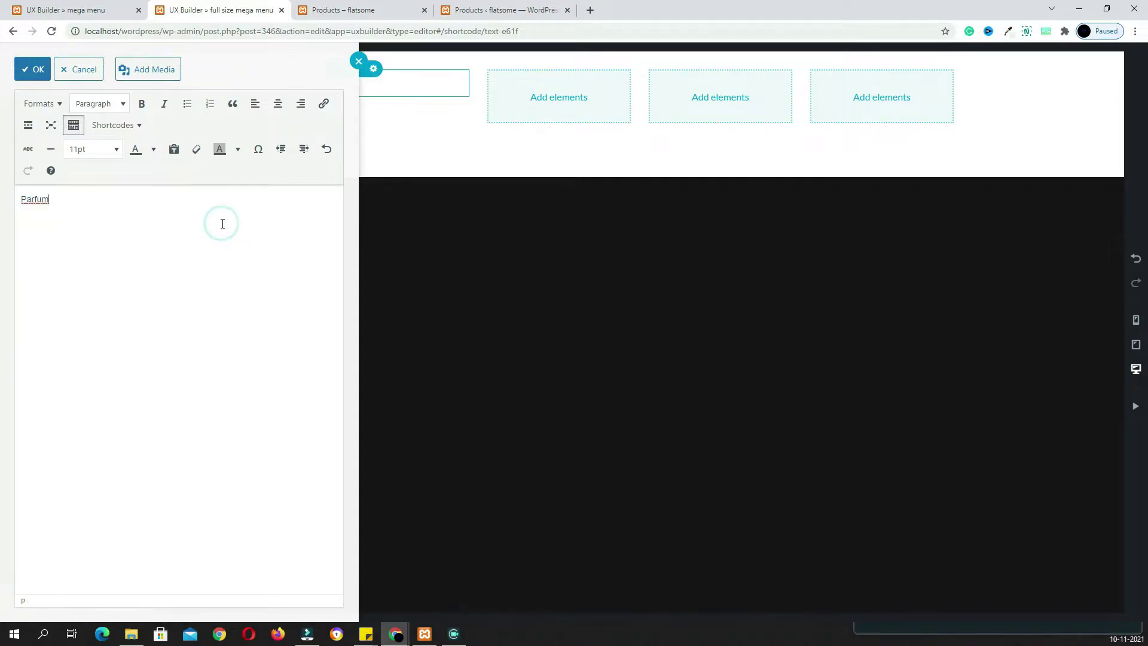
double_click(84, 196)
click(114, 108)
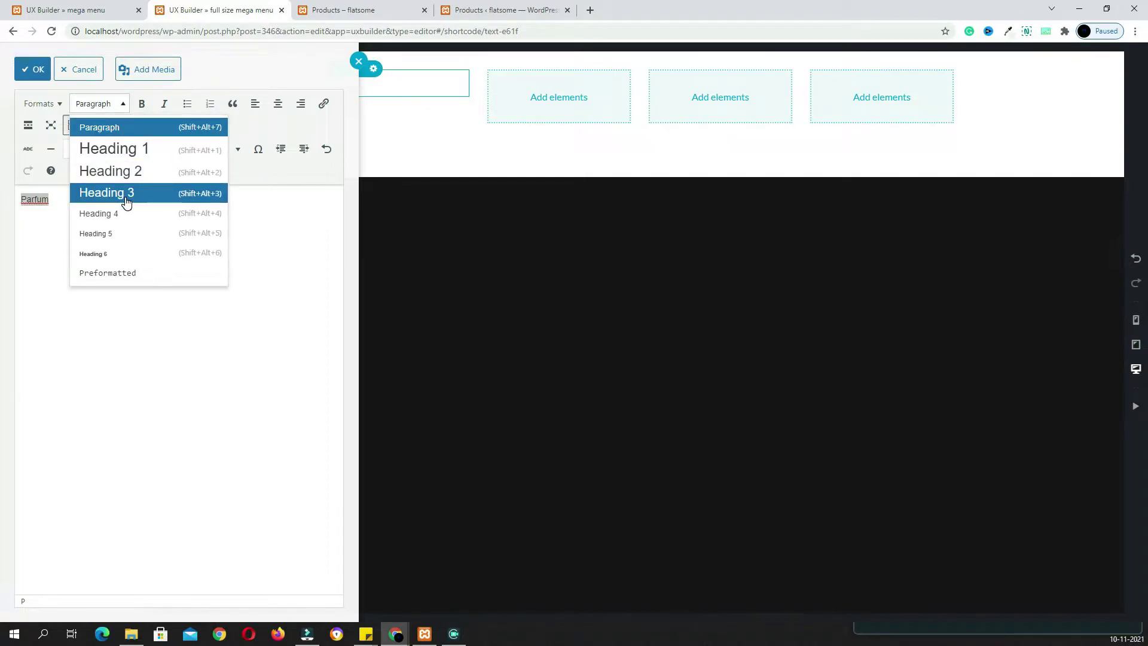
click(127, 203)
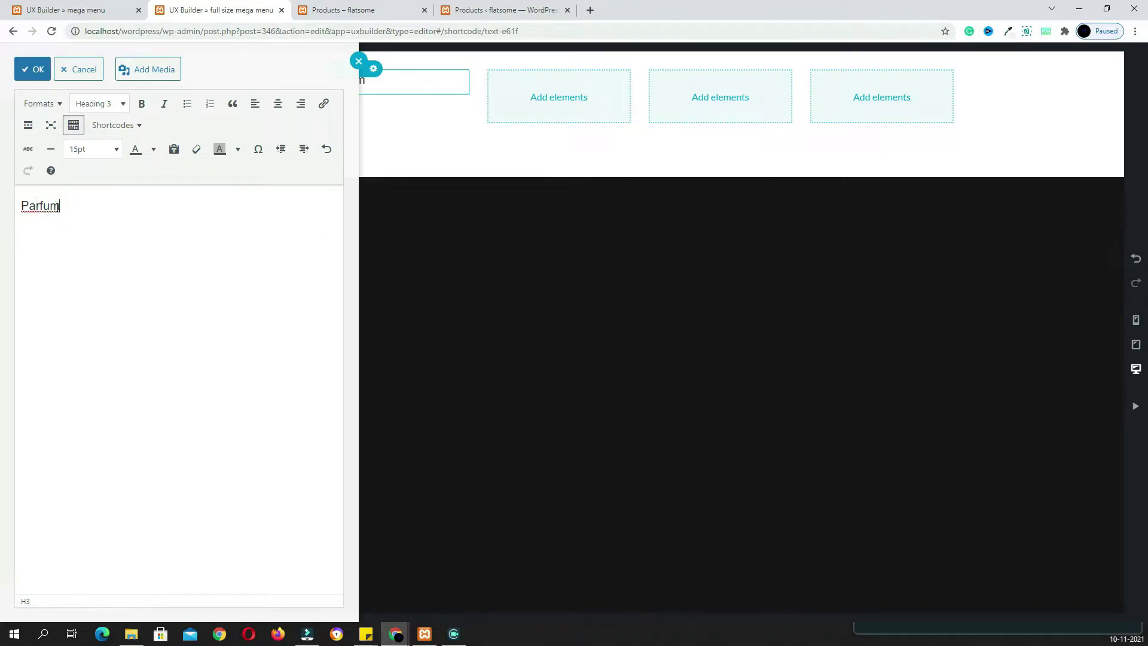
Make Parfum bold and link it to the product-category/parfum/ page address.
click(359, 10)
click(284, 371)
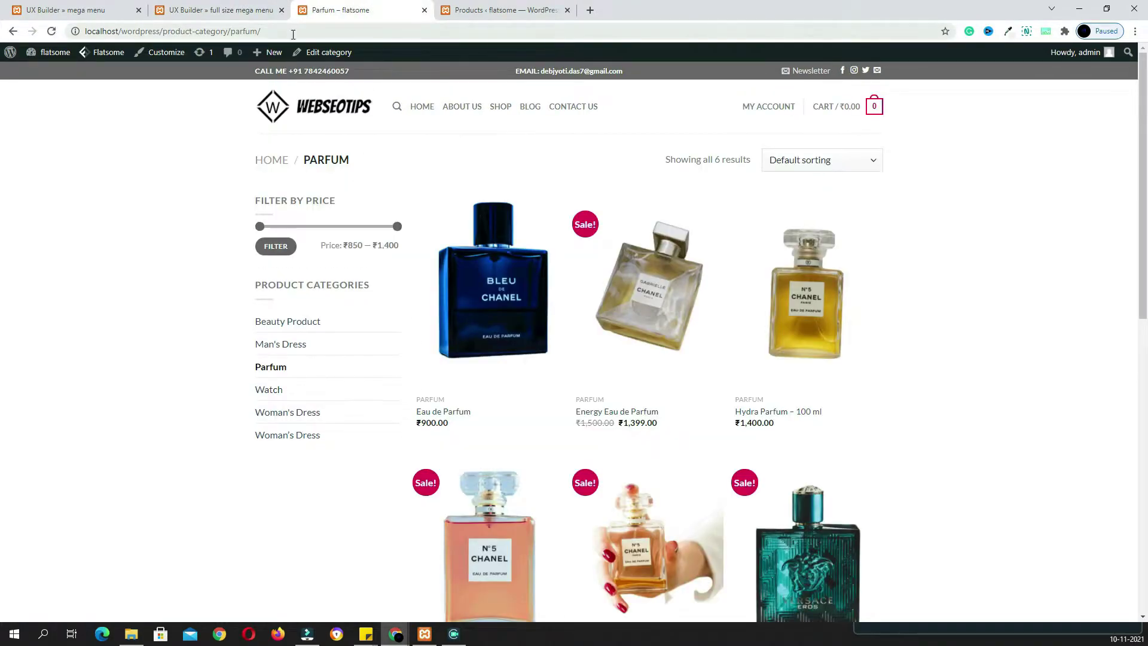
click(293, 33)
key(ctrl+c)
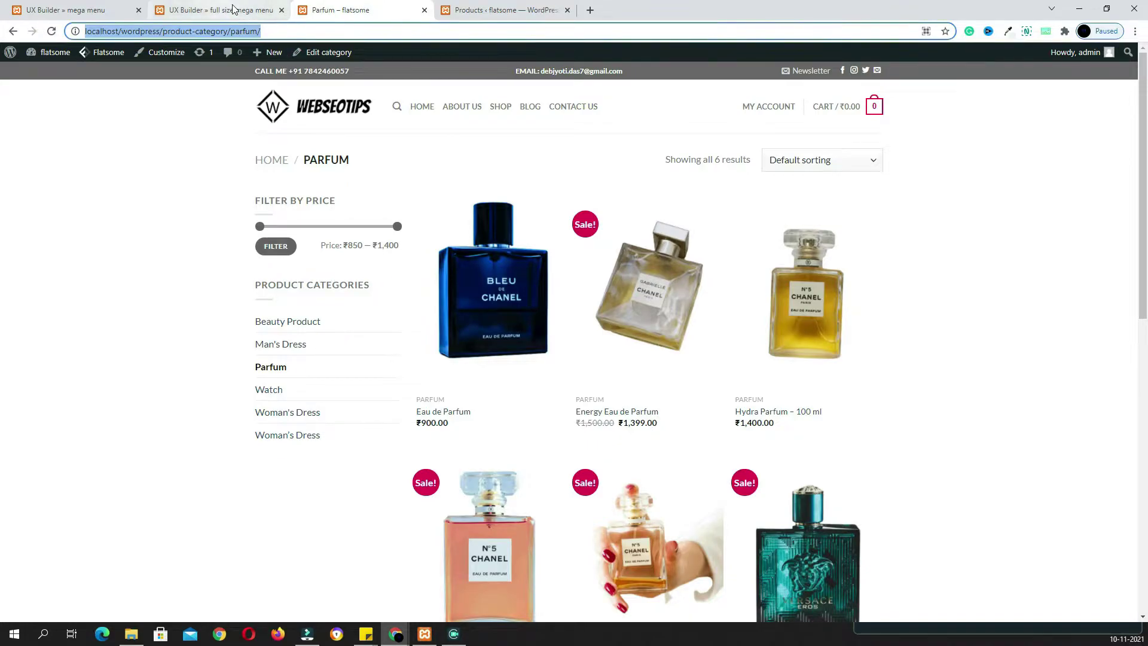
click(215, 10)
click(141, 104)
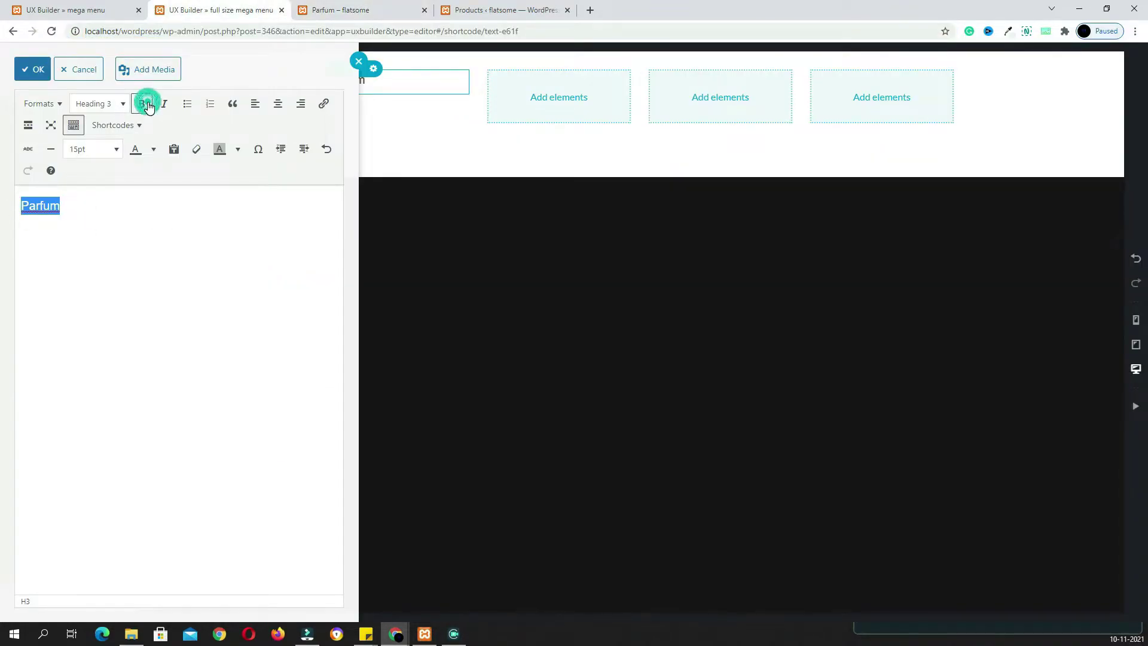
click(324, 105)
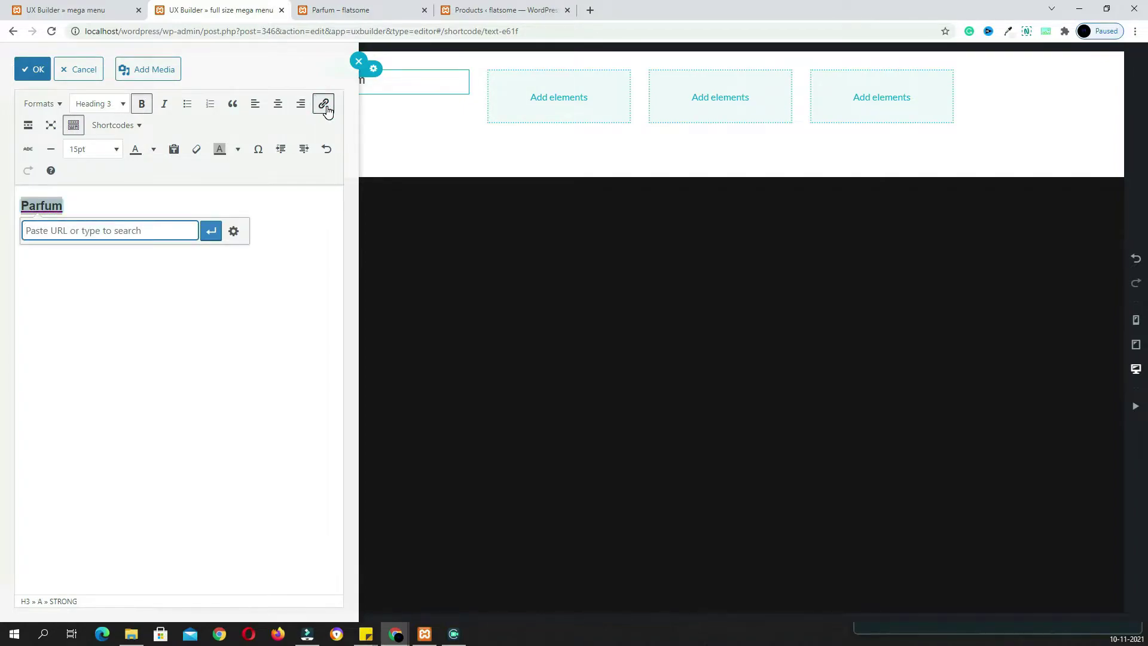
key(ctrl+v)
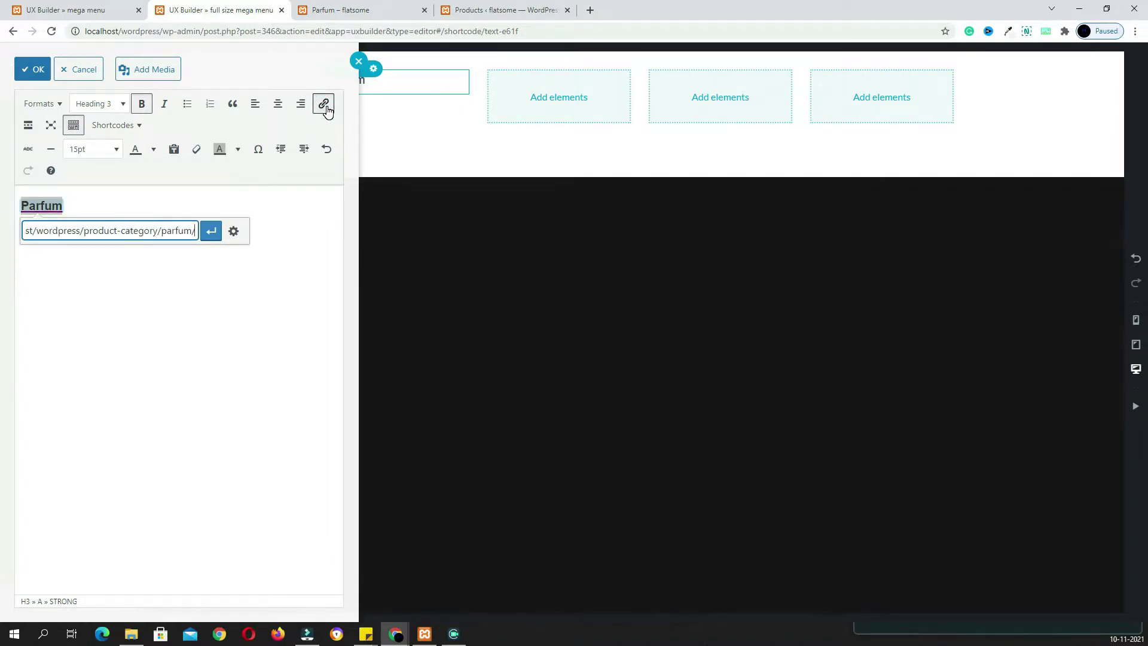
click(213, 232)
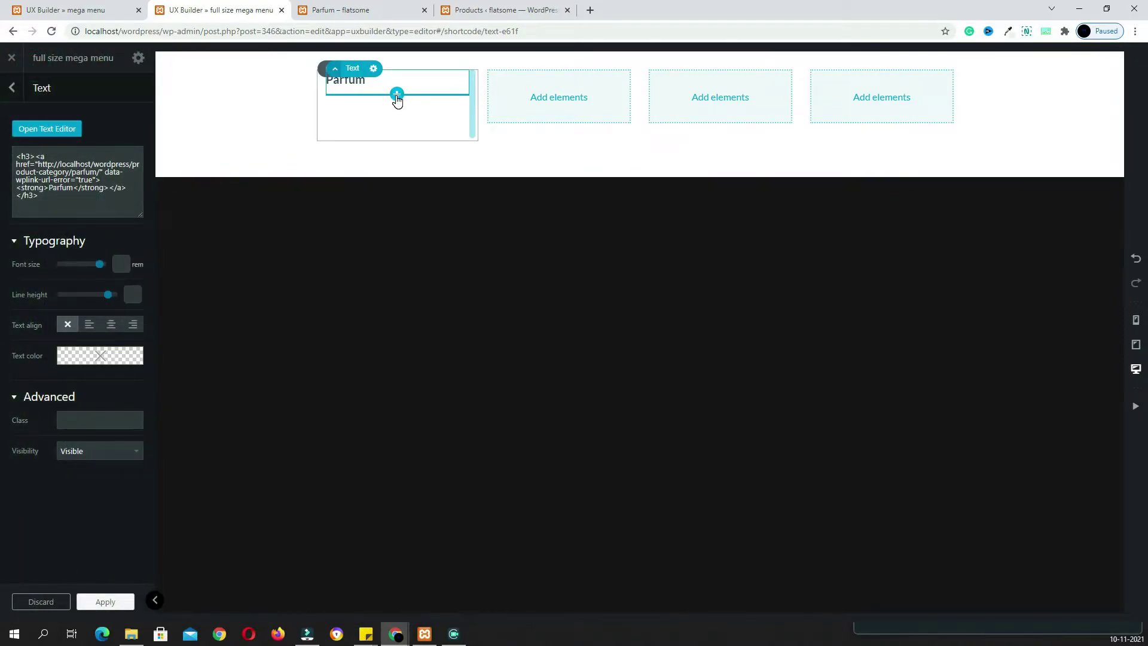
Insert a Menu element with Menu link 1–4 below the Parfum heading, found by searching 'me'.
click(397, 94)
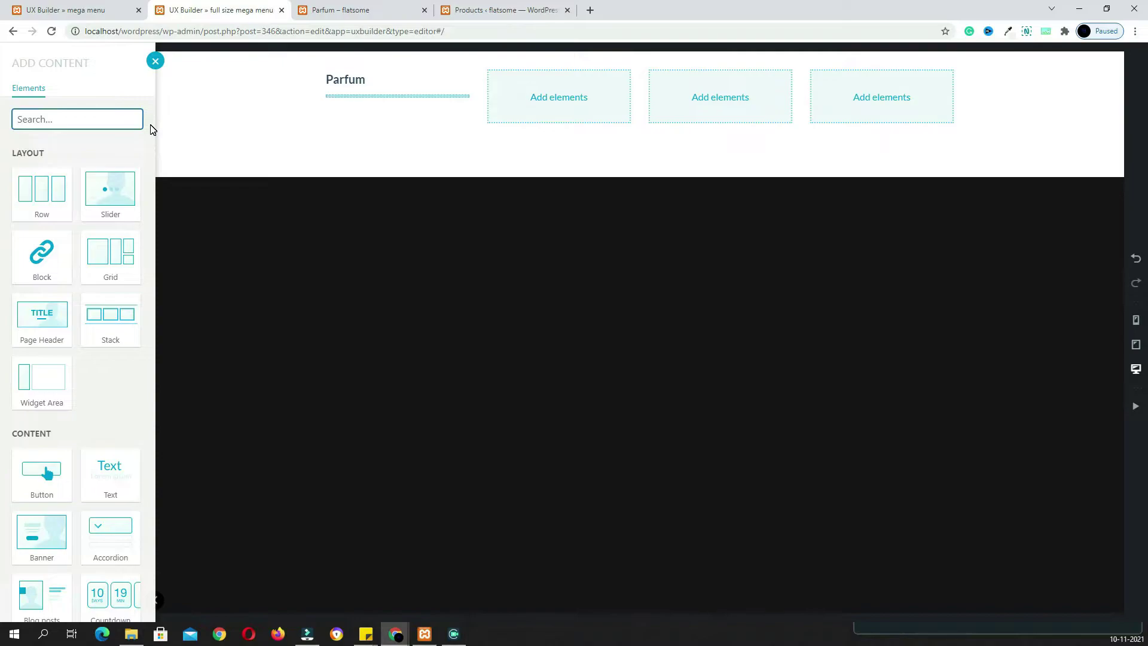
text(me)
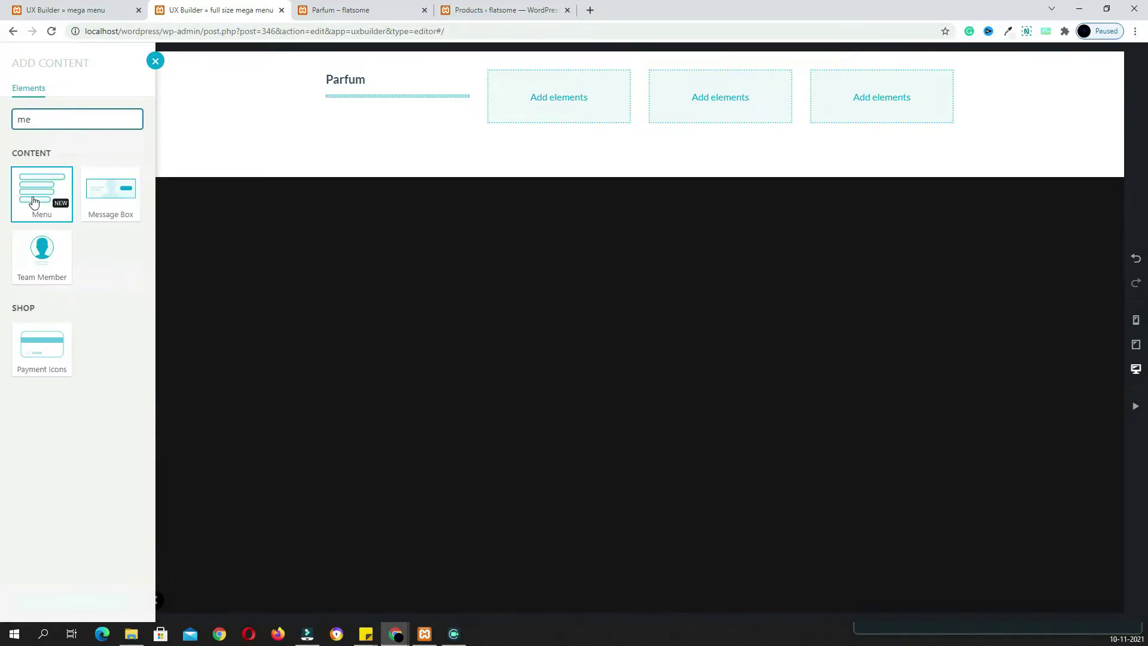
click(35, 201)
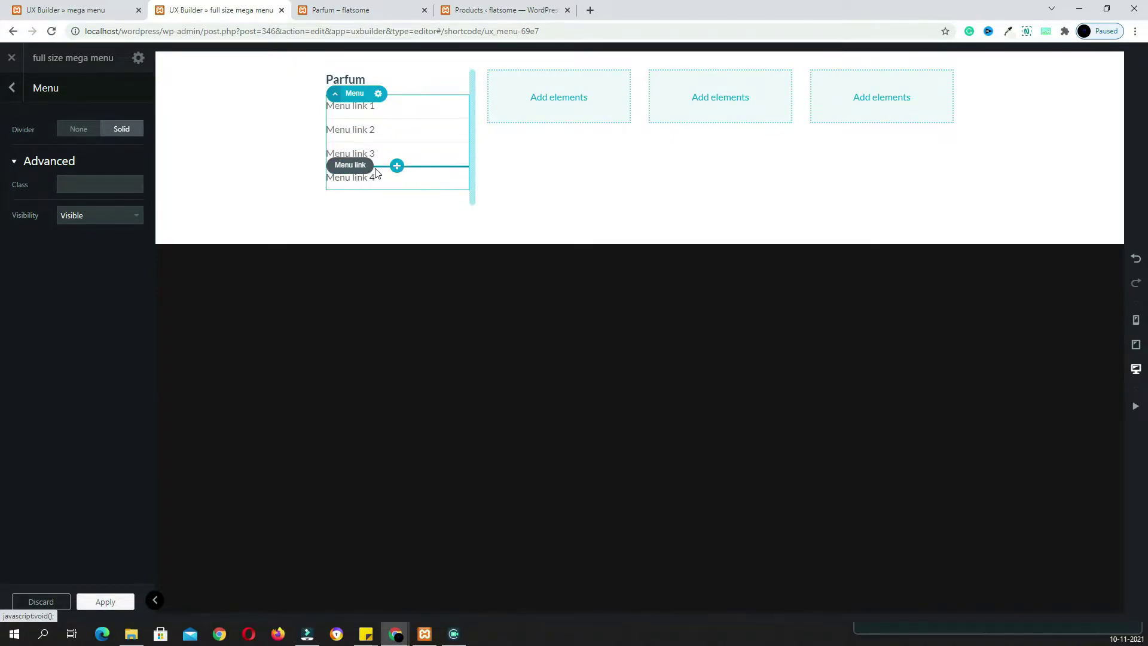
right_click(354, 182)
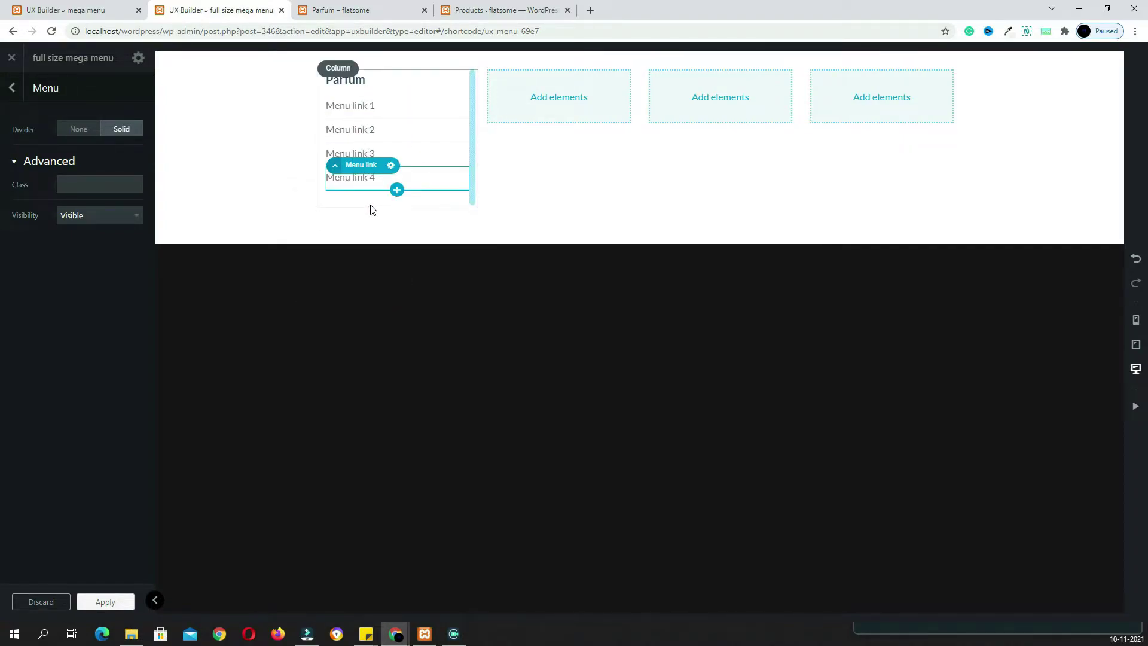
Relabel Menu link 1 as 'Eau de Parfum' and link it to the Eau de Parfum product.
click(360, 109)
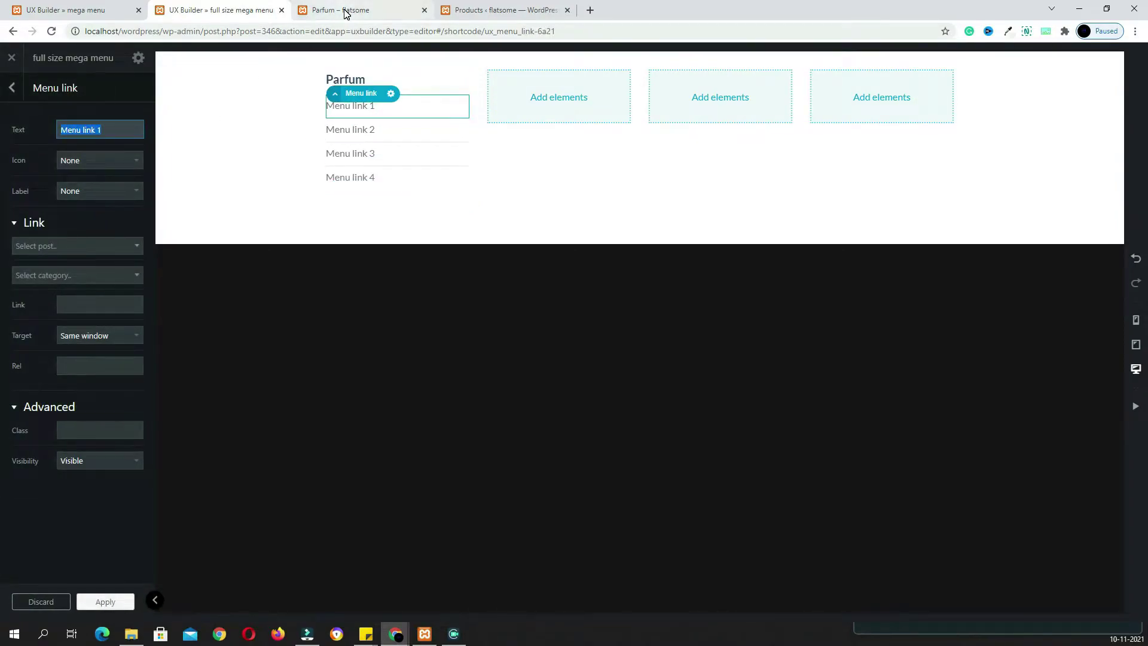
click(341, 10)
click(496, 340)
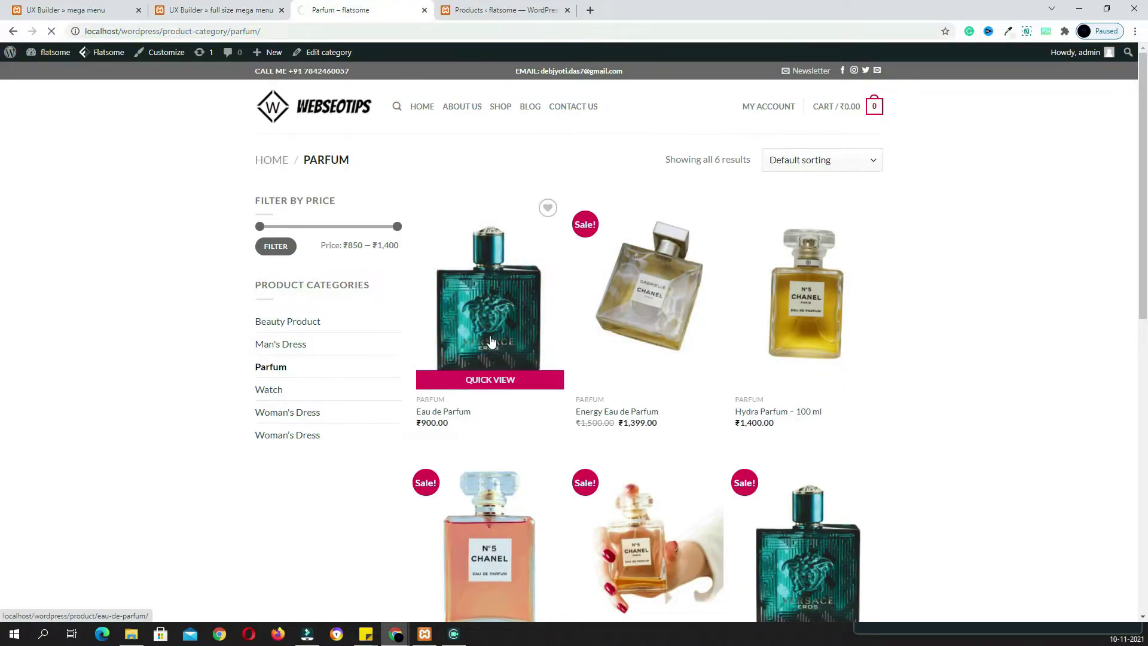
drag(698, 188, 579, 188)
key(ctrl+c)
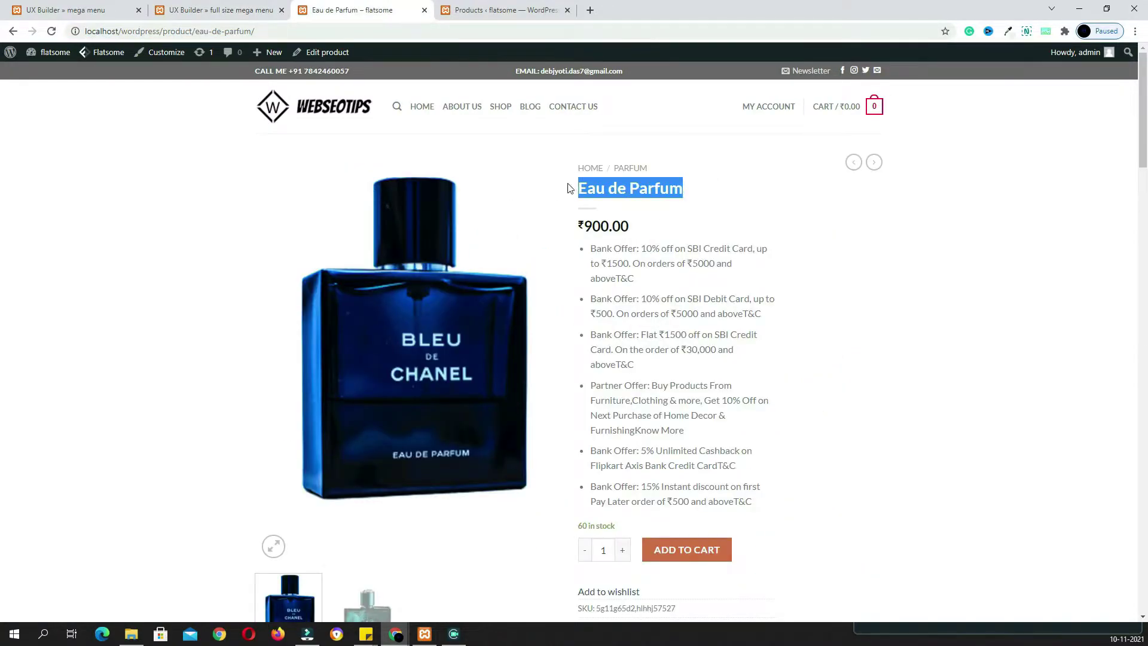
click(236, 12)
drag(98, 131, 116, 130)
triple_click(115, 129)
key(ctrl+v)
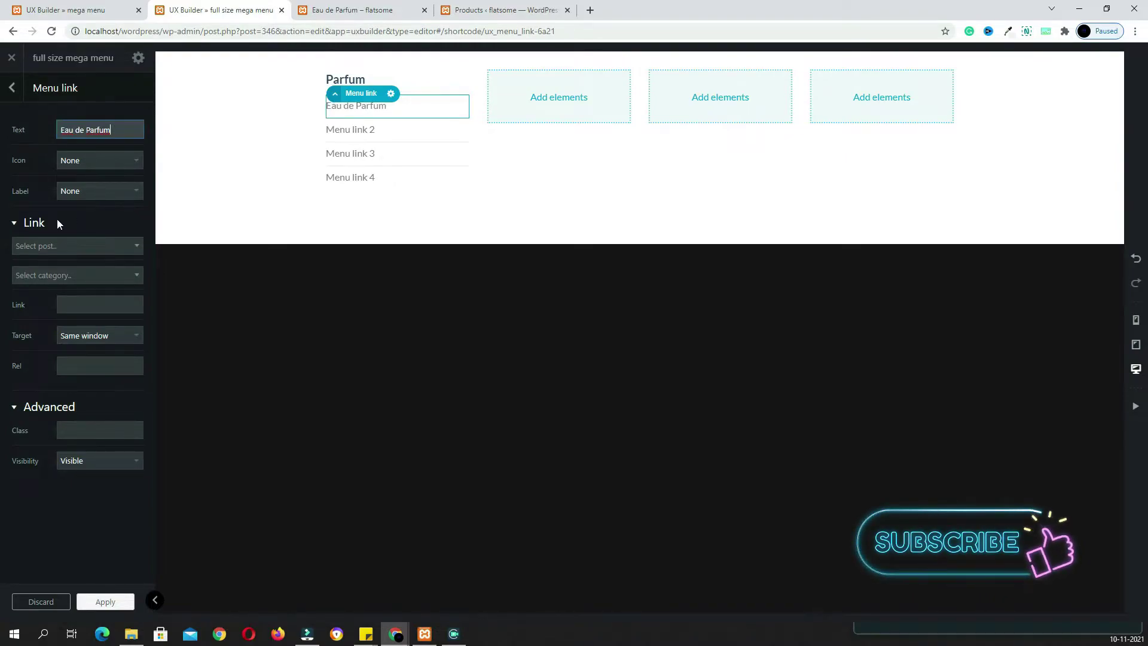
click(69, 250)
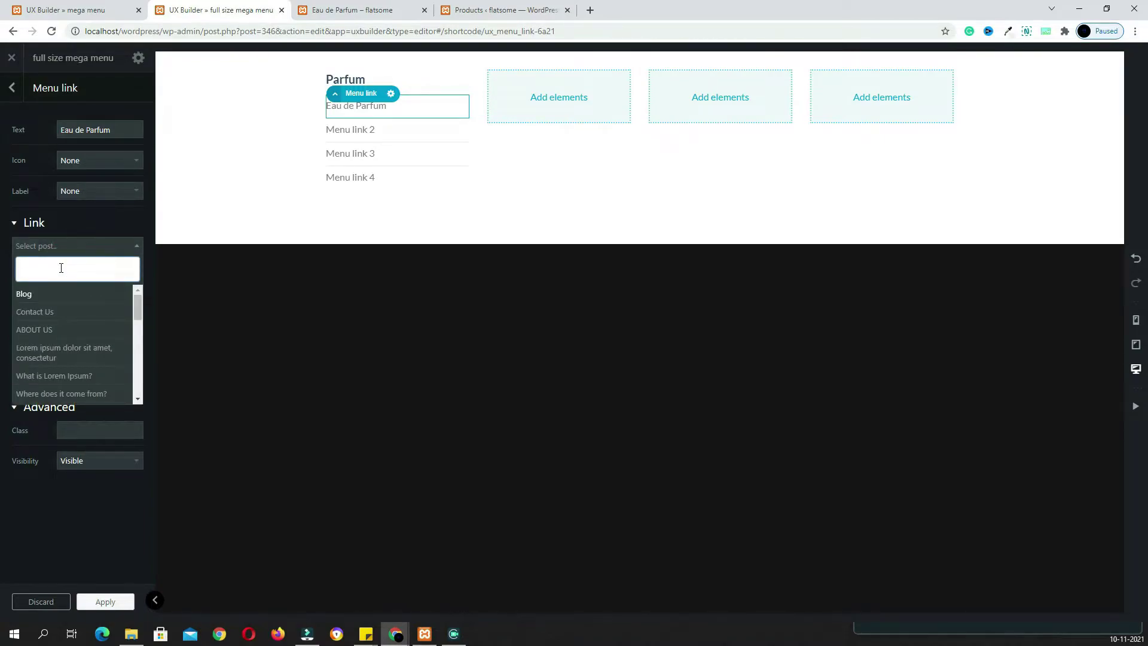
key(ctrl+v)
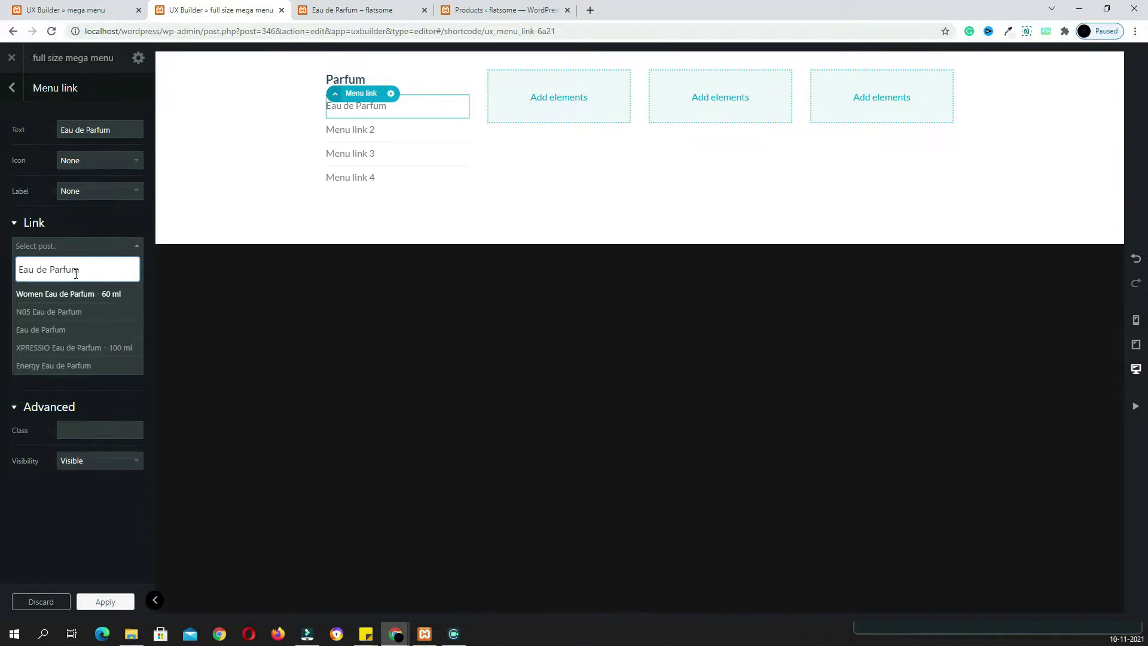
click(39, 330)
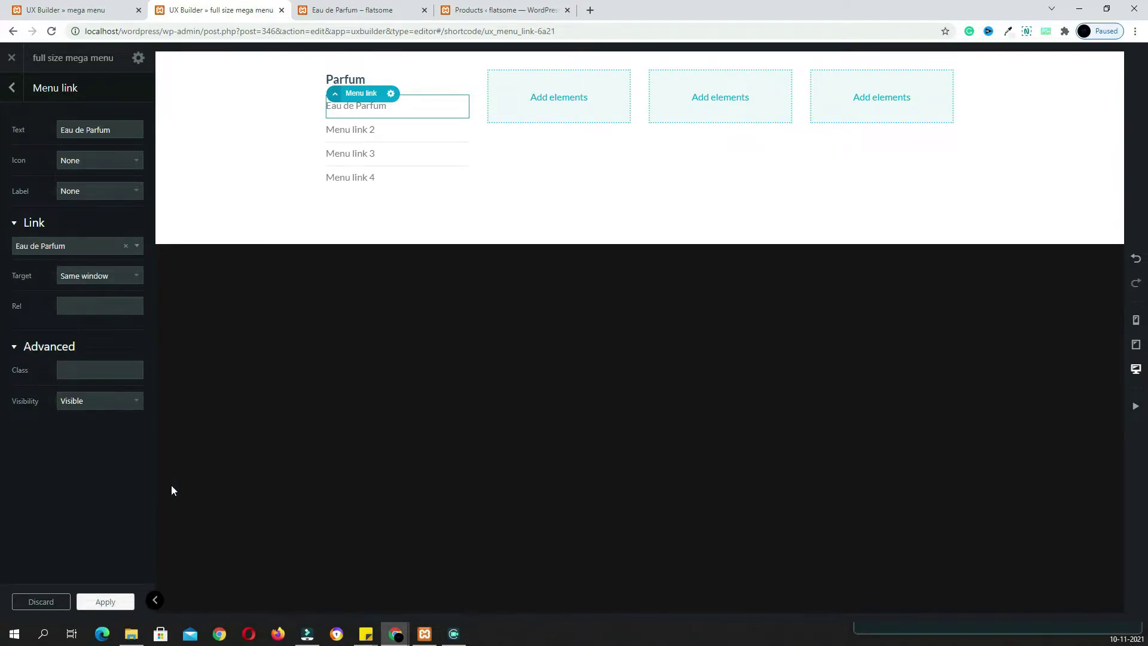
click(105, 601)
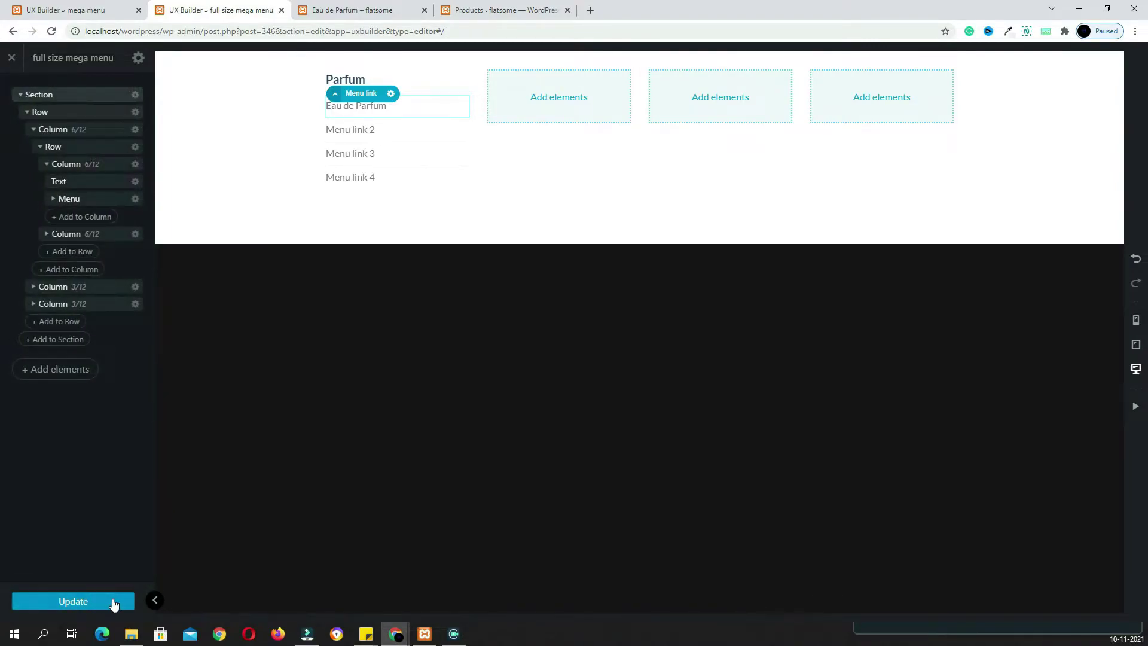
Relabel Menu link 2 as 'N05 Eau de Parfum' and link it to that product.
click(352, 133)
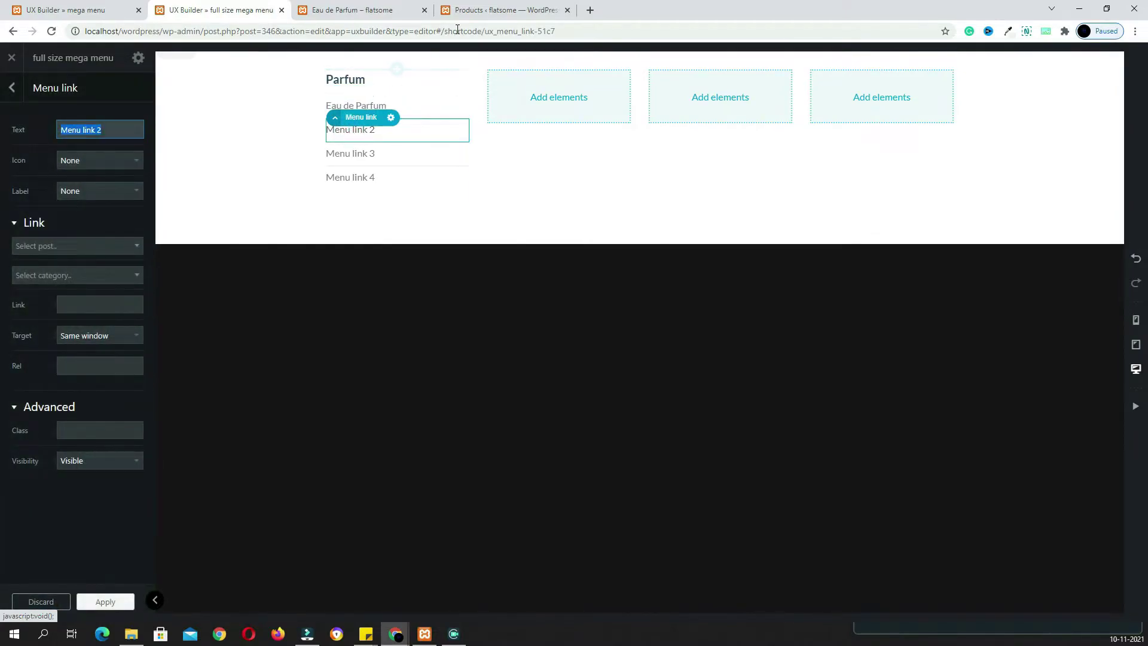
click(497, 11)
drag(199, 276, 274, 280)
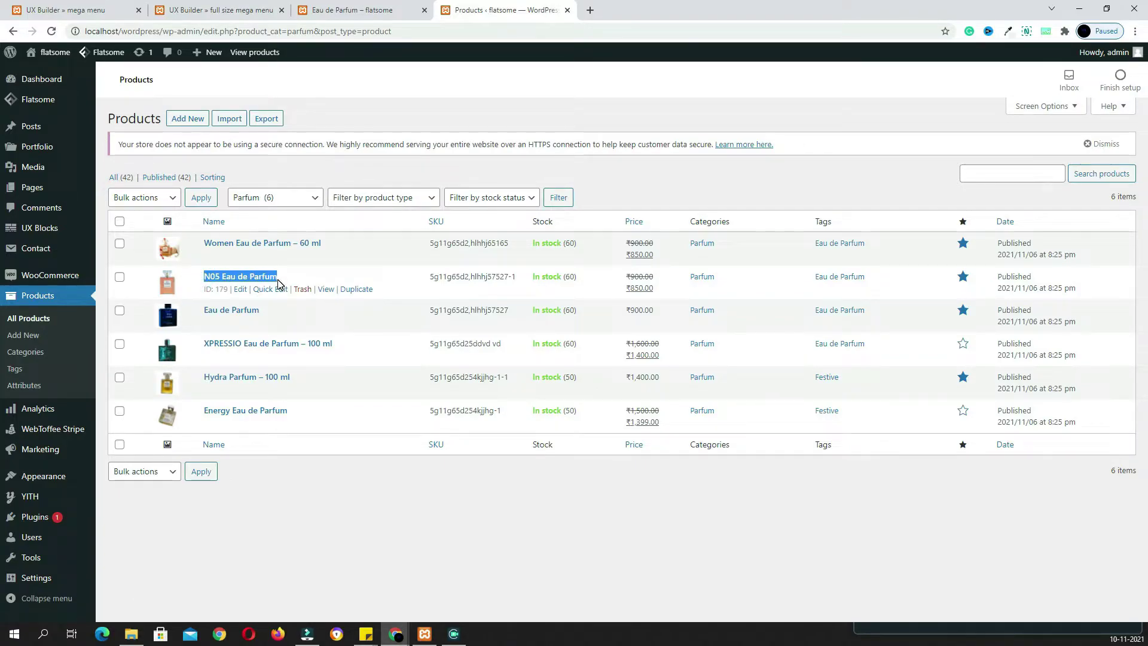
click(222, 10)
triple_click(134, 131)
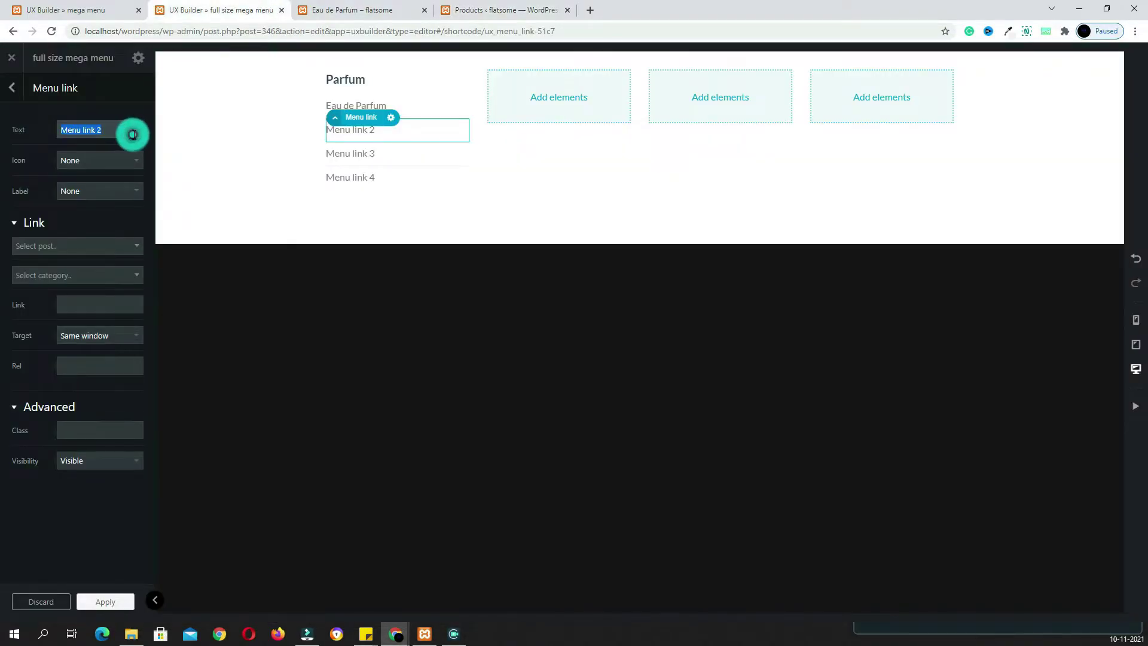
text(N05 Eau de Parfum)
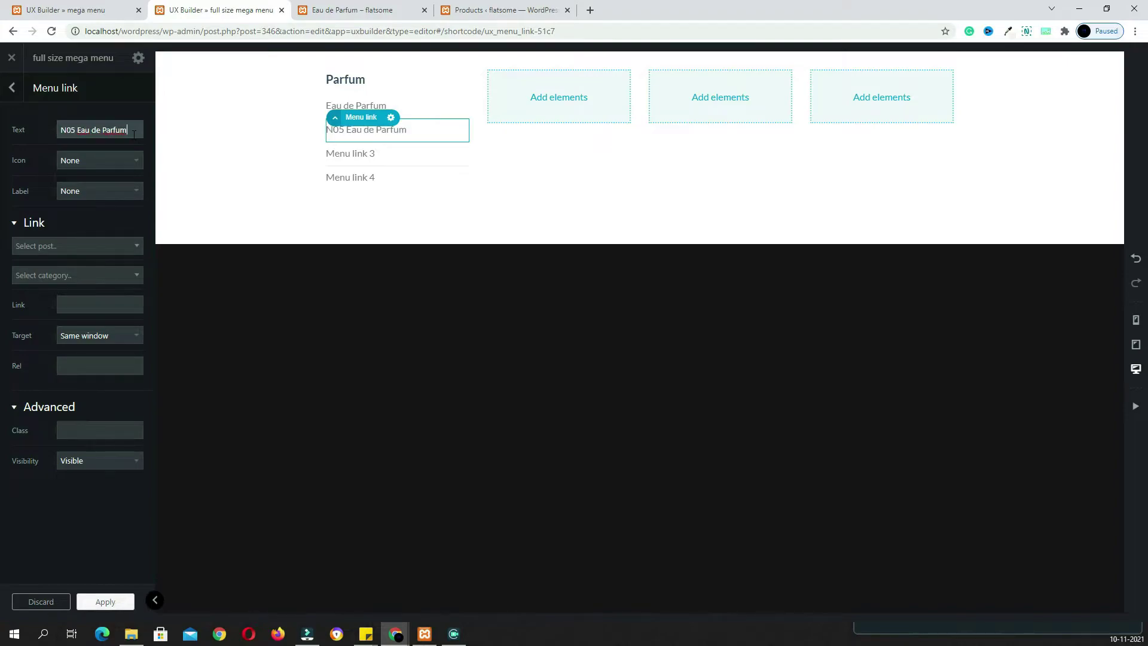
click(83, 251)
text(N05 Eau de Parfum)
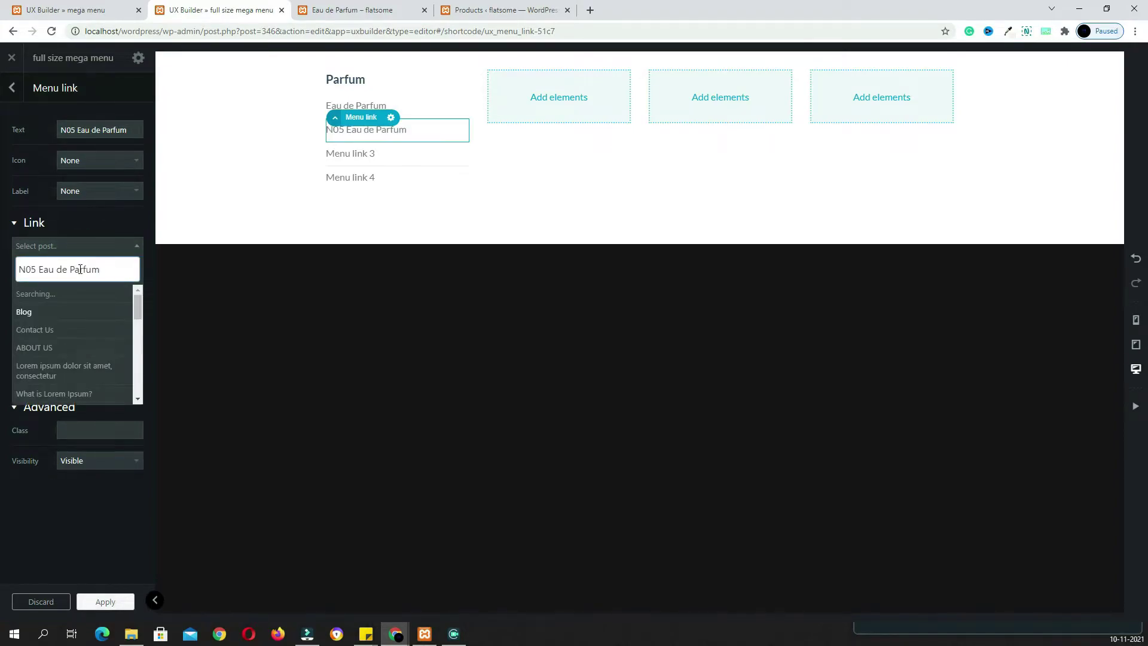
click(77, 295)
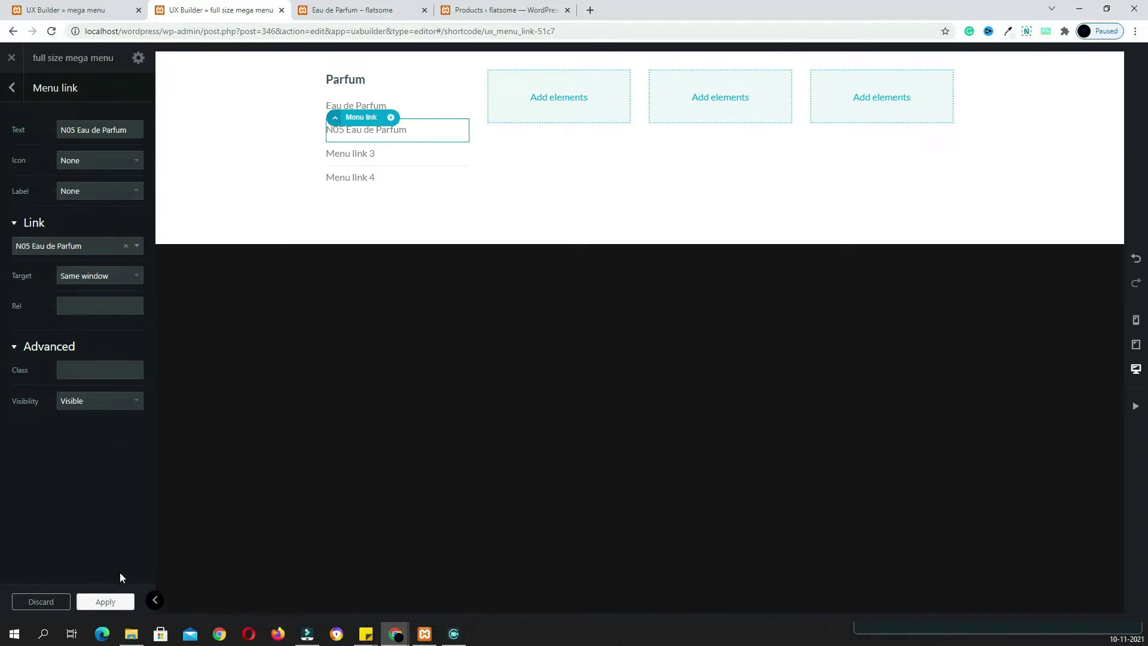
click(105, 601)
Copy the Energy Eau de Parfum product title from the Parfum category page.
drag(361, 117, 358, 153)
click(359, 10)
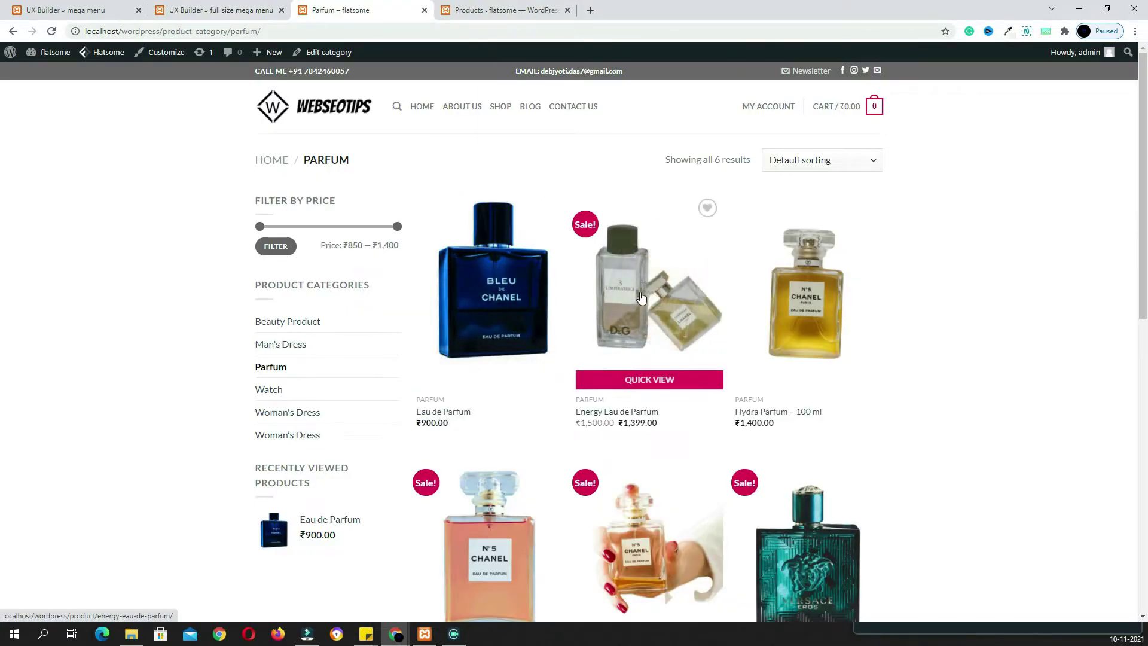
drag(748, 190, 578, 190)
key(ctrl+c)
Relabel Menu link 3 as 'Energy Eau de Parfum' and link it to that product.
click(221, 10)
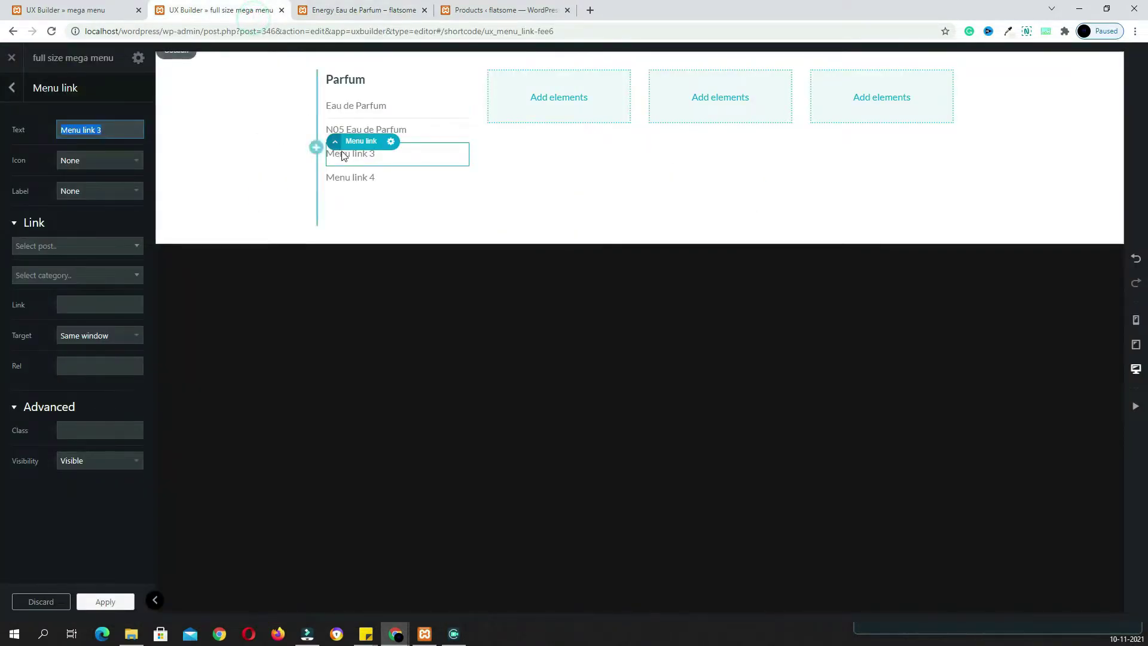
triple_click(135, 130)
key(ctrl+v)
click(68, 251)
key(ctrl+v)
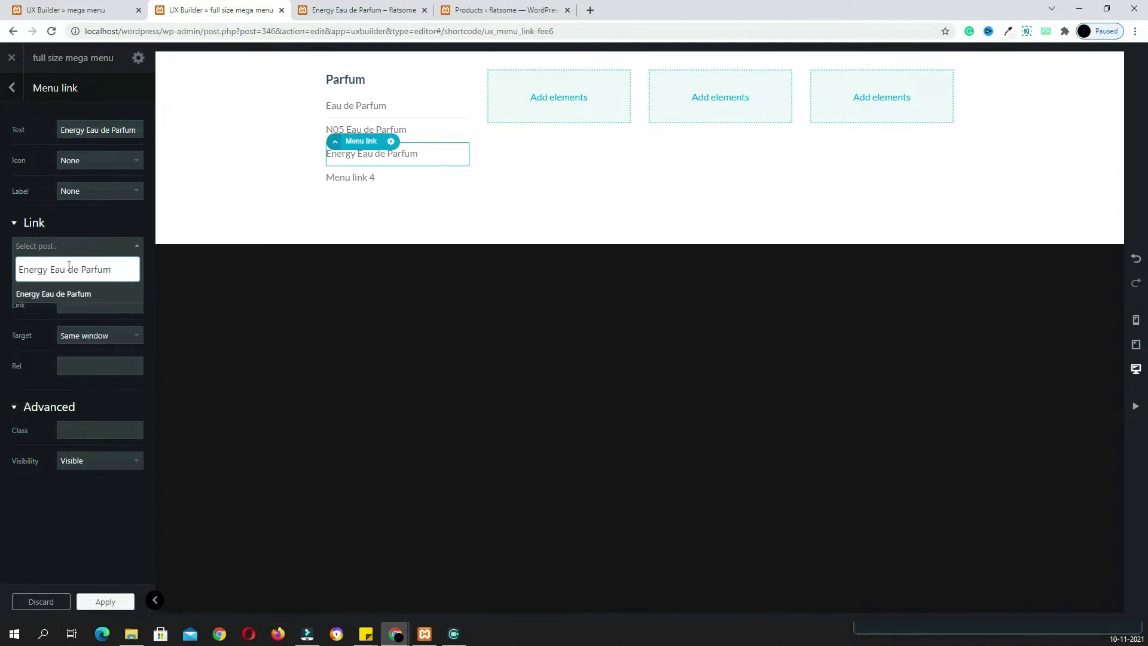
click(60, 295)
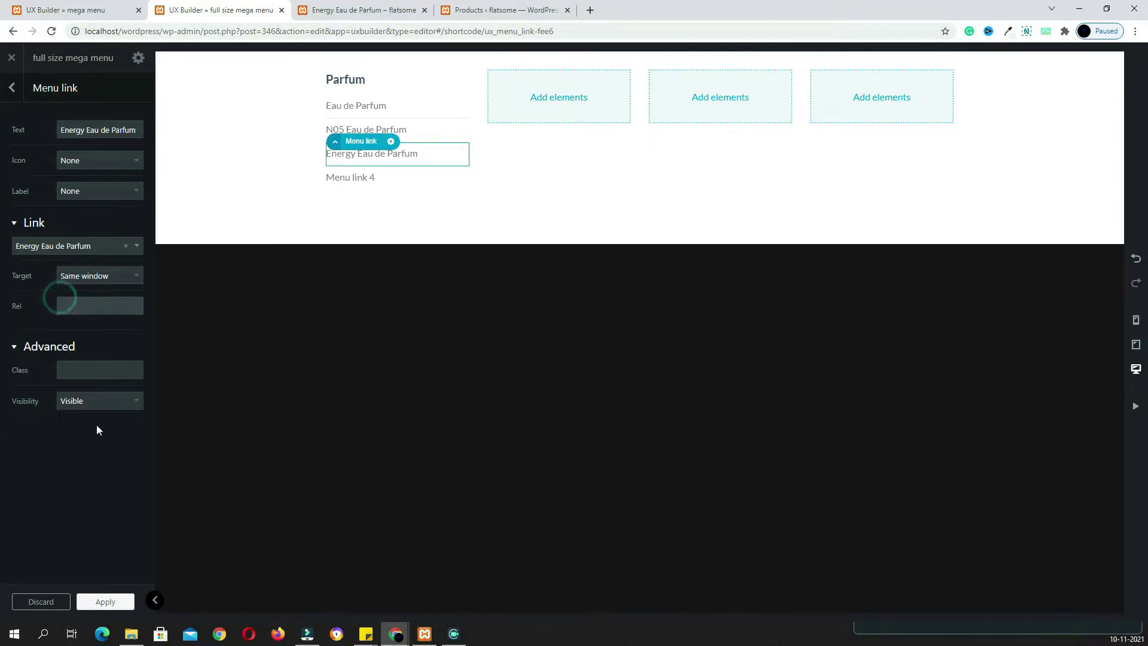
click(104, 602)
Relabel Menu link 4 as 'Hydra Parfum' and link it to the Hydra Parfum – 100 ml product.
click(352, 179)
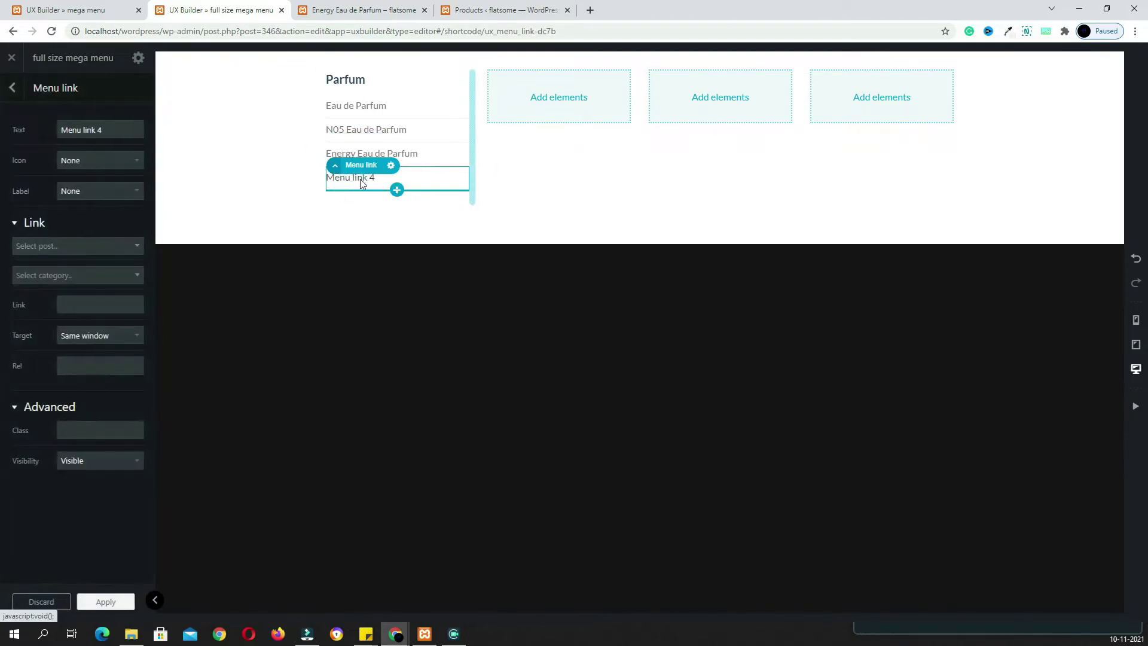
click(359, 10)
click(816, 341)
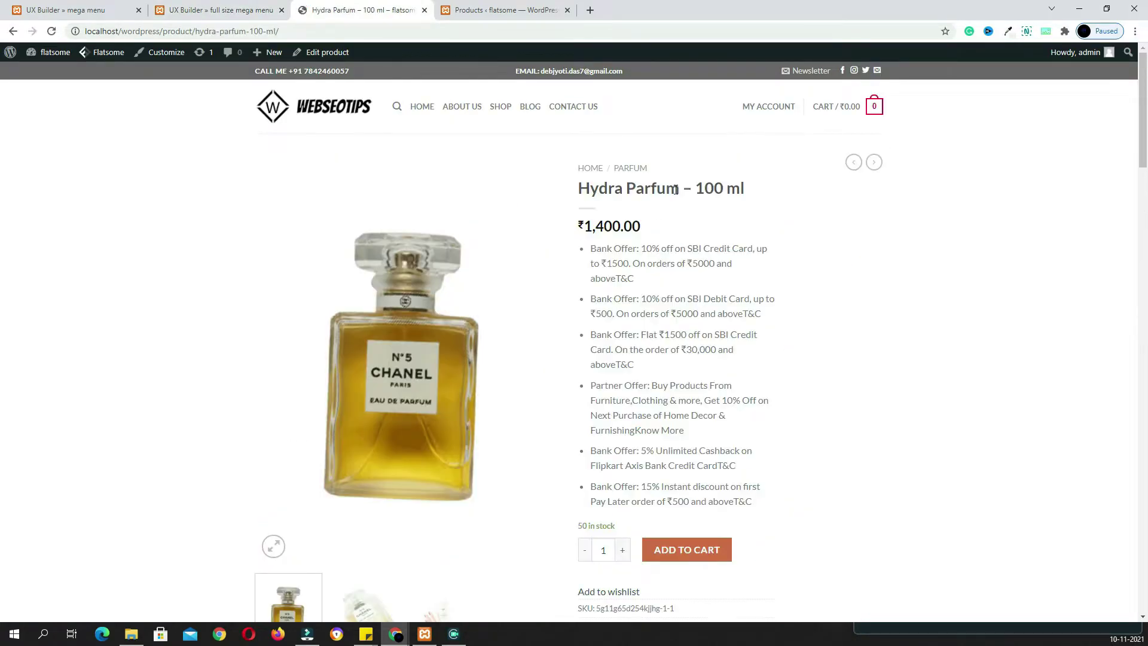
drag(681, 190, 575, 189)
click(773, 211)
click(710, 189)
drag(681, 189, 580, 186)
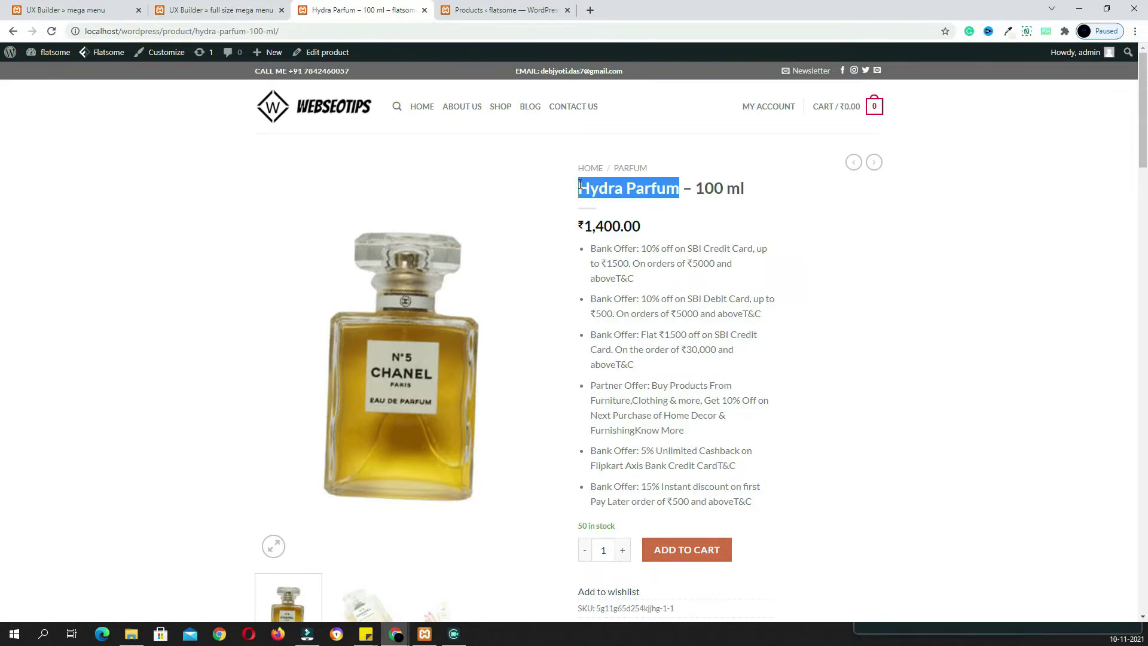
key(ctrl+shift+Tab)
click(125, 136)
click(90, 246)
key(ctrl+v)
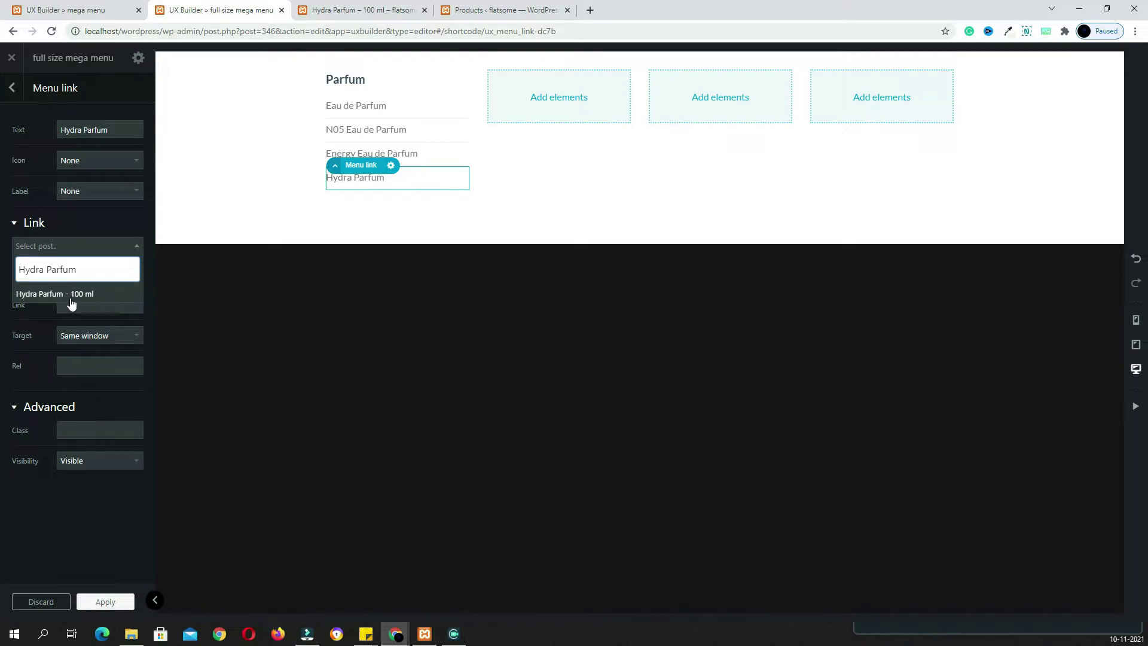
click(66, 294)
click(103, 601)
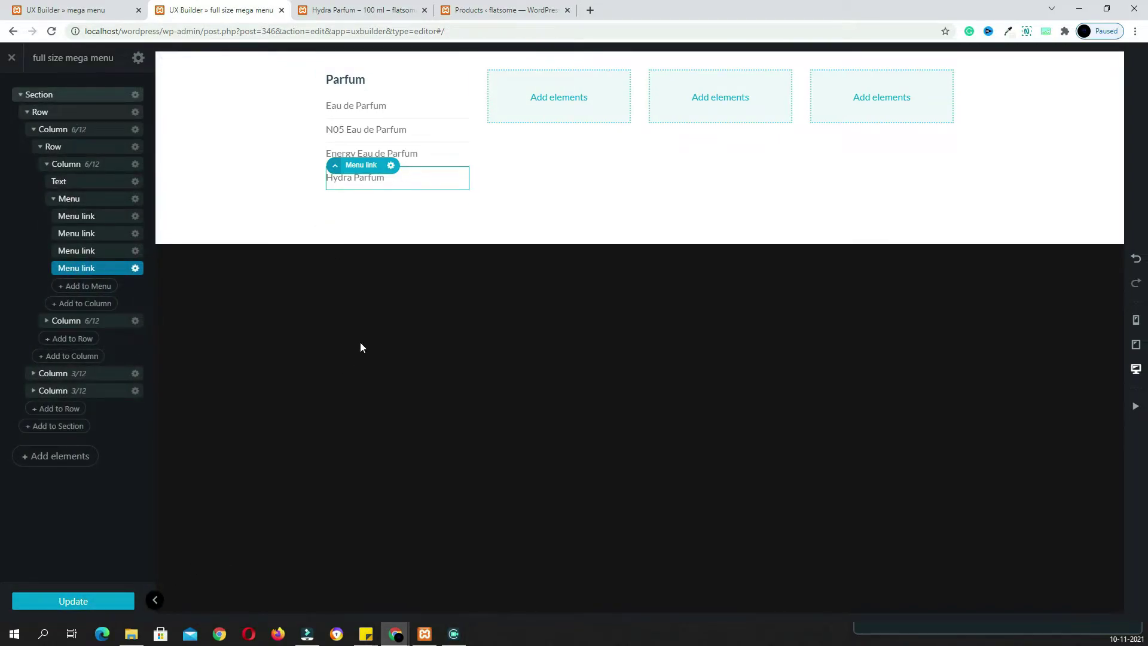
Add a placeholder text element to the empty column beside the Parfum menu.
click(557, 98)
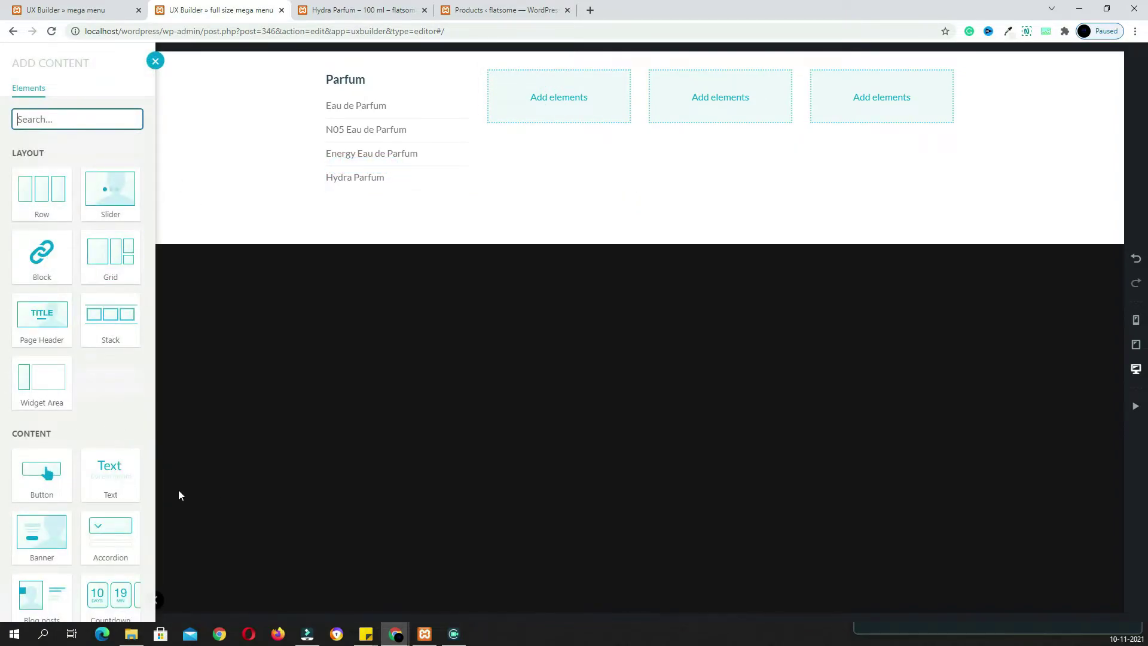
click(125, 479)
click(98, 405)
Copy the Beauty Product category name from the storefront Shop page.
key(ctrl+Tab)
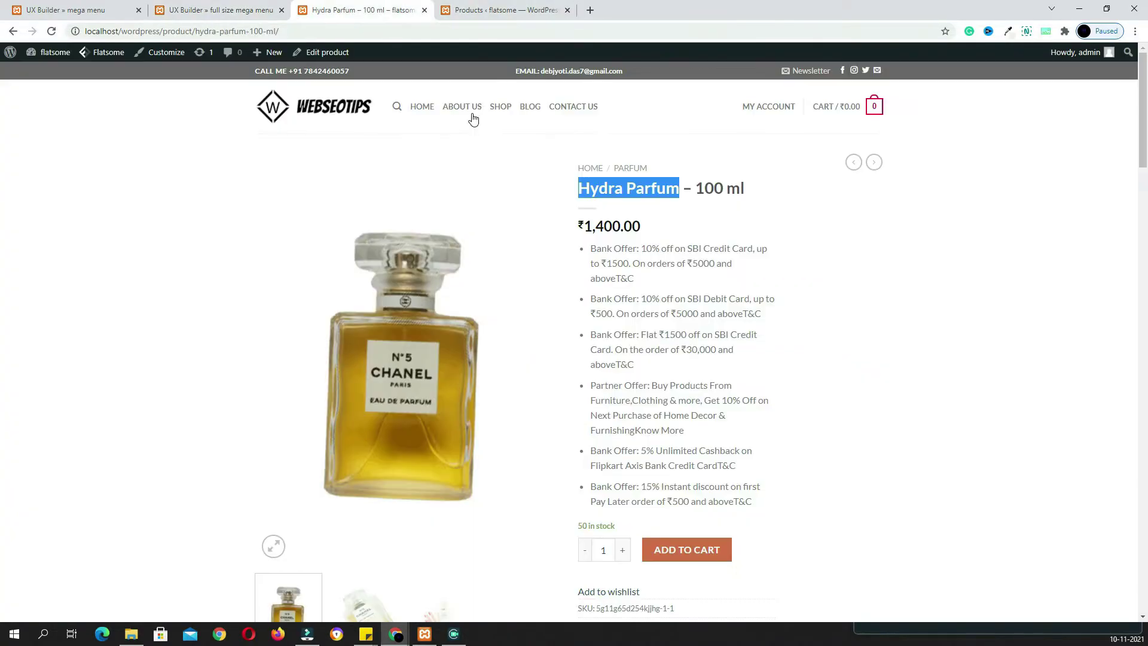
click(501, 108)
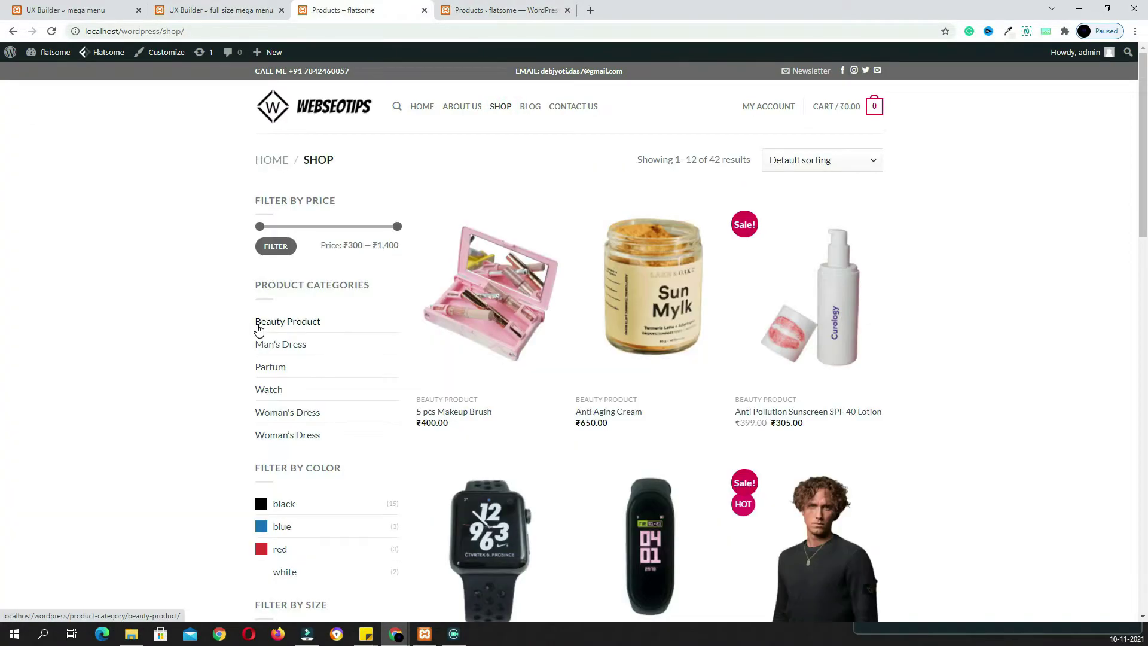
drag(256, 323, 328, 326)
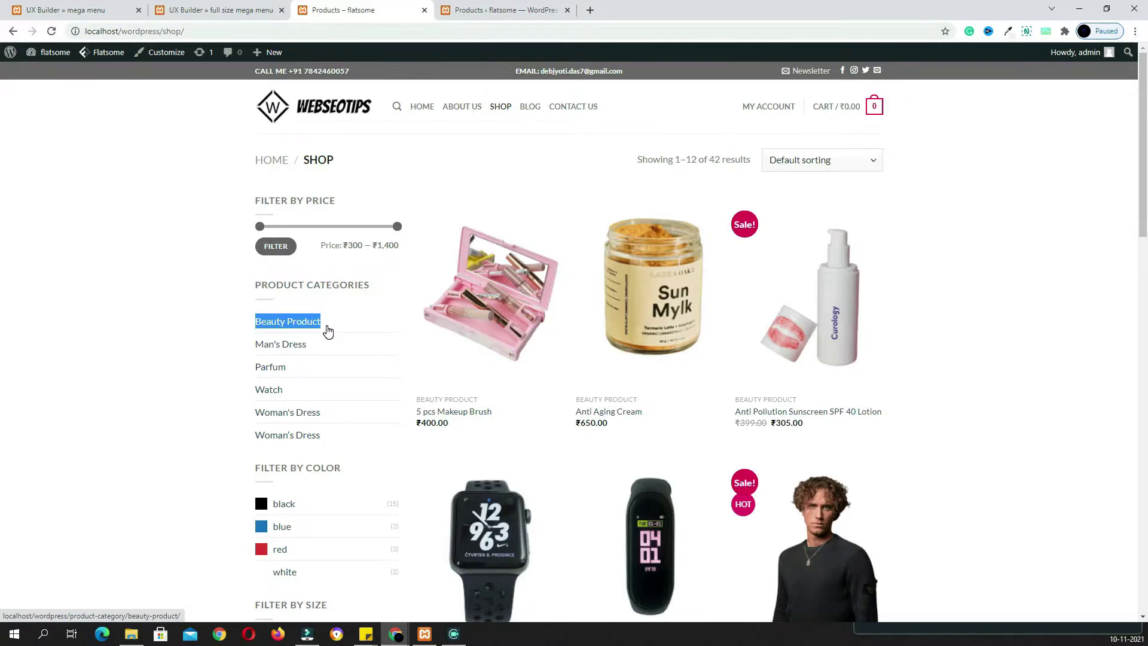
key(ctrl+shift+Tab)
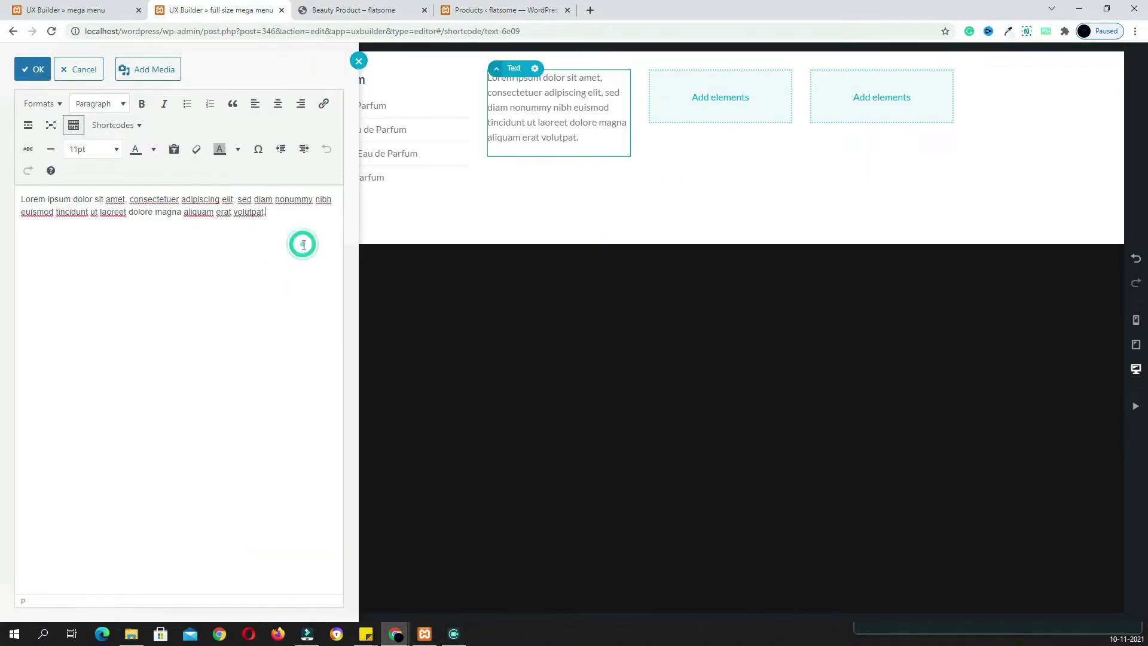
Replace the placeholder with unlinked 'Beauty Product' text formatted as Heading 3.
key(ctrl+a)
key(BackSpace)
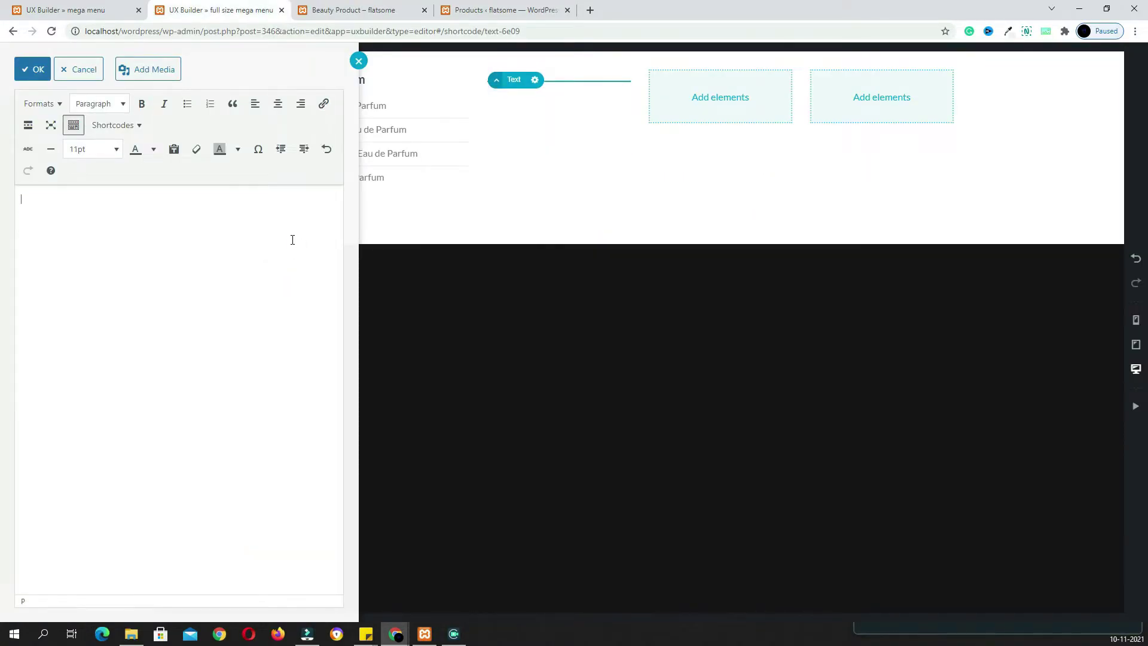
key(ctrl+v)
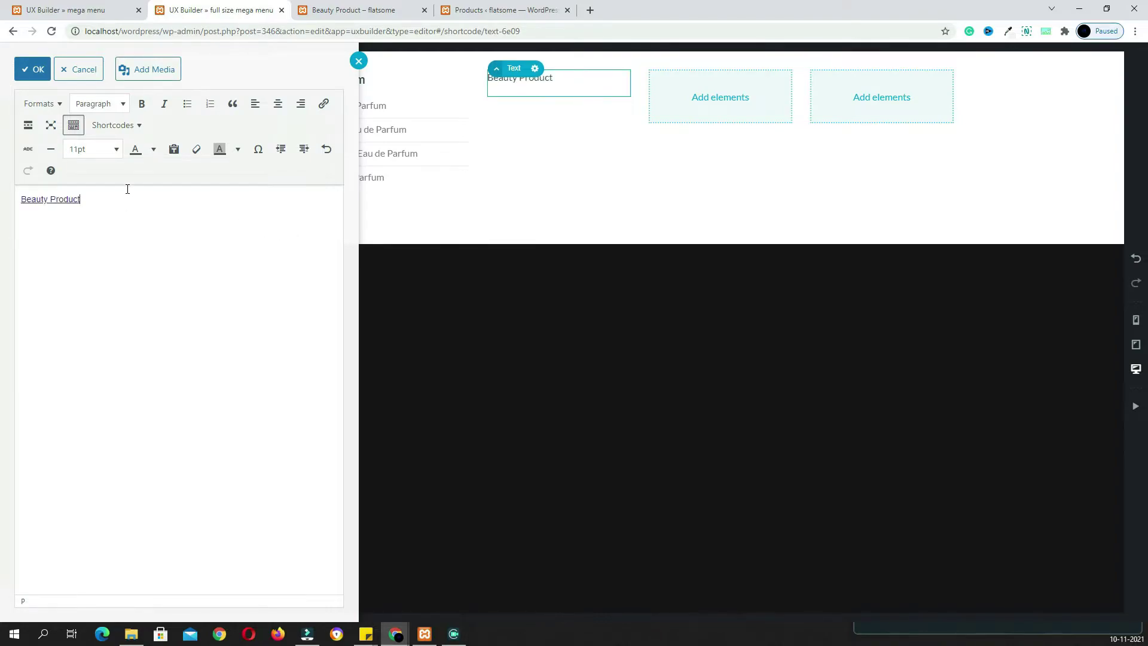
click(71, 201)
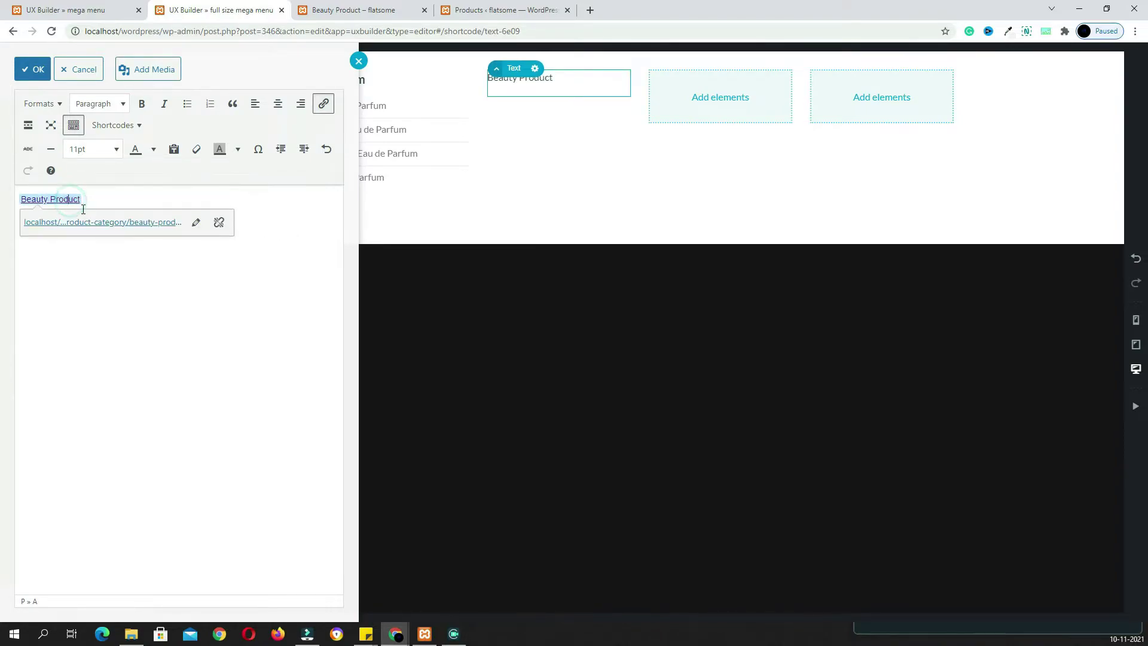
click(219, 224)
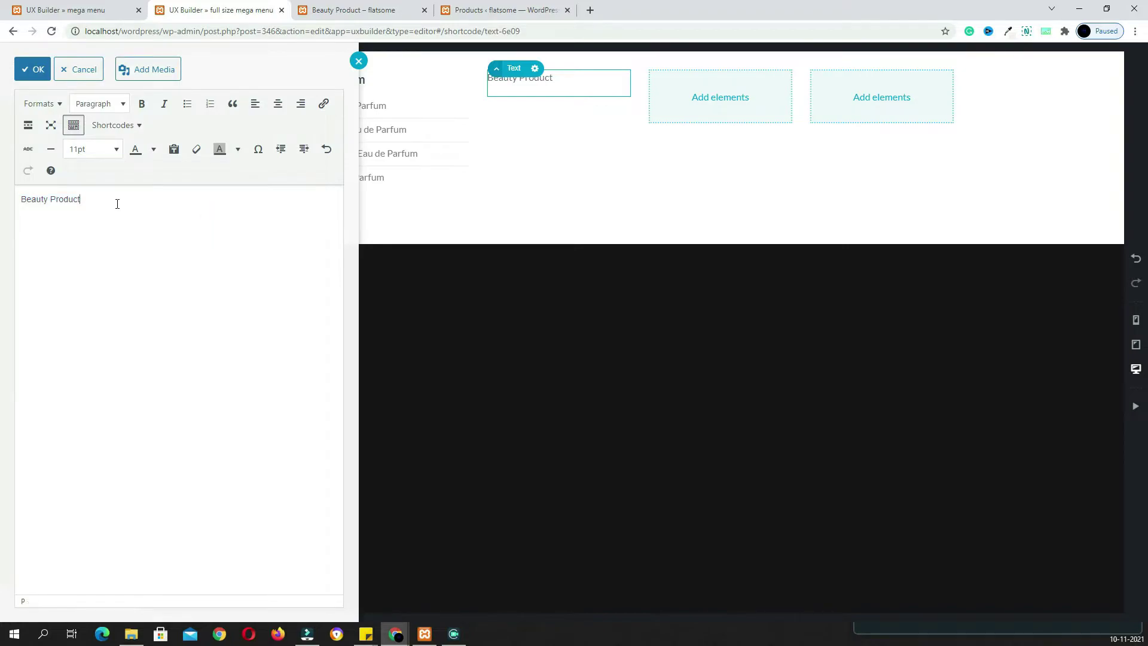
drag(126, 199, 6, 190)
click(119, 105)
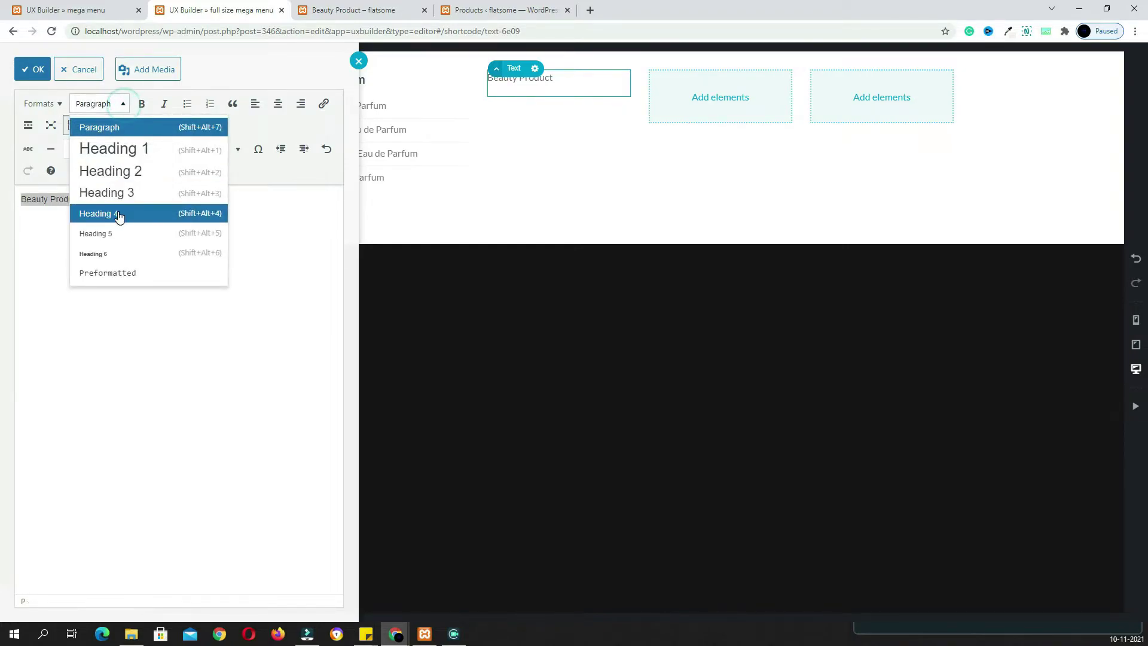
click(122, 197)
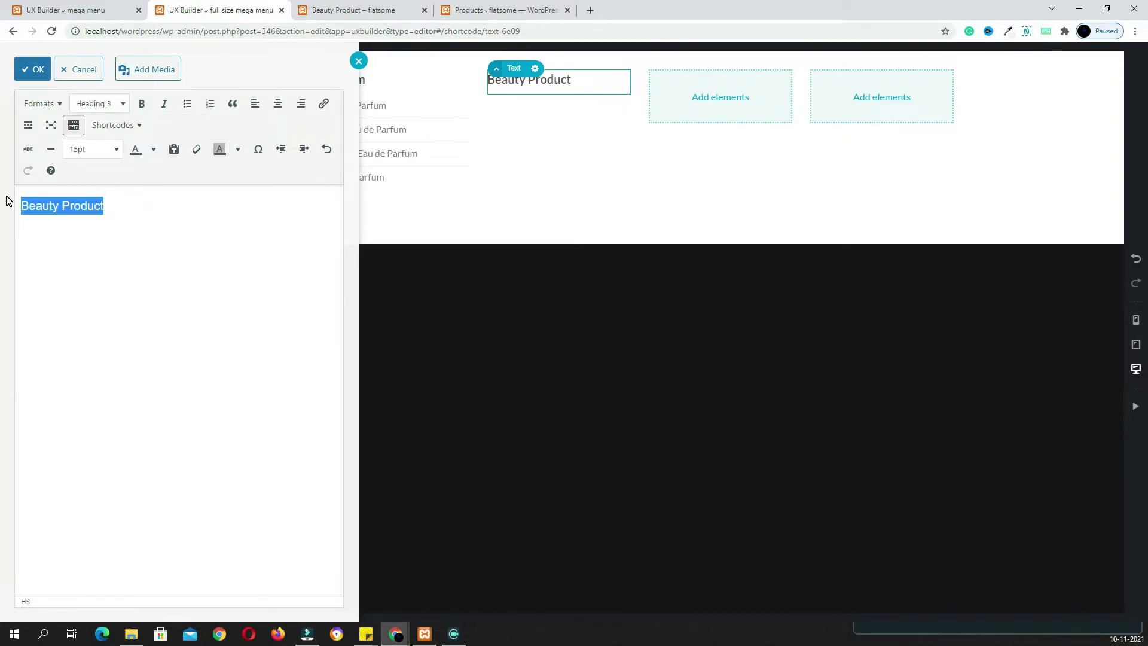
Link the Beauty Product heading to its category page address and close the editor.
click(323, 103)
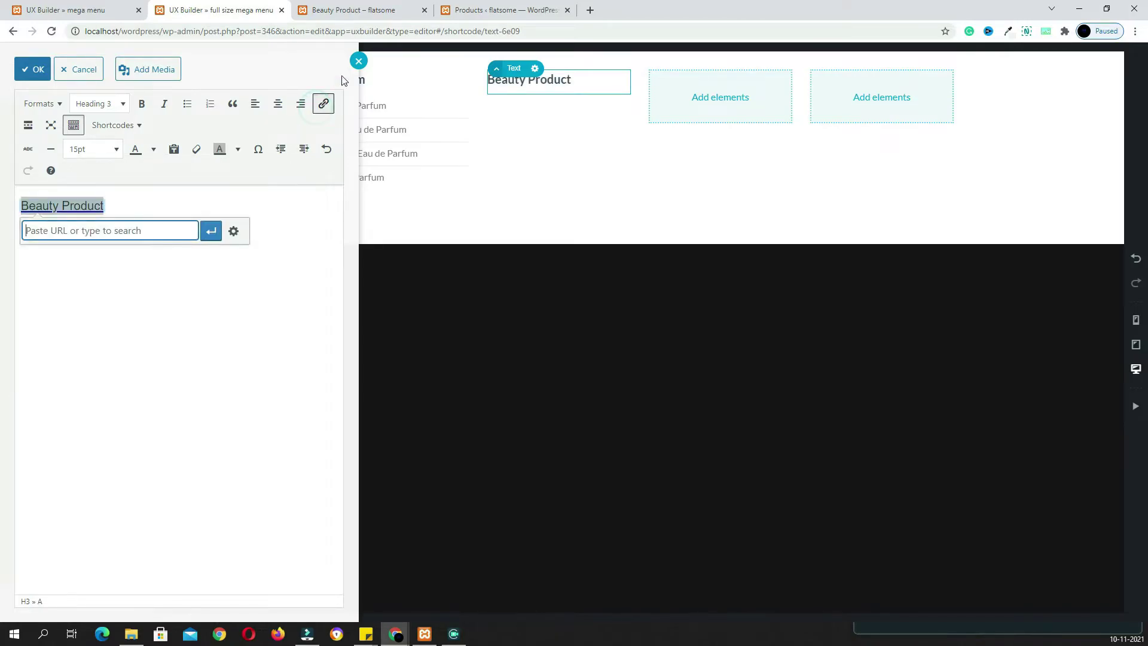
click(355, 7)
click(329, 31)
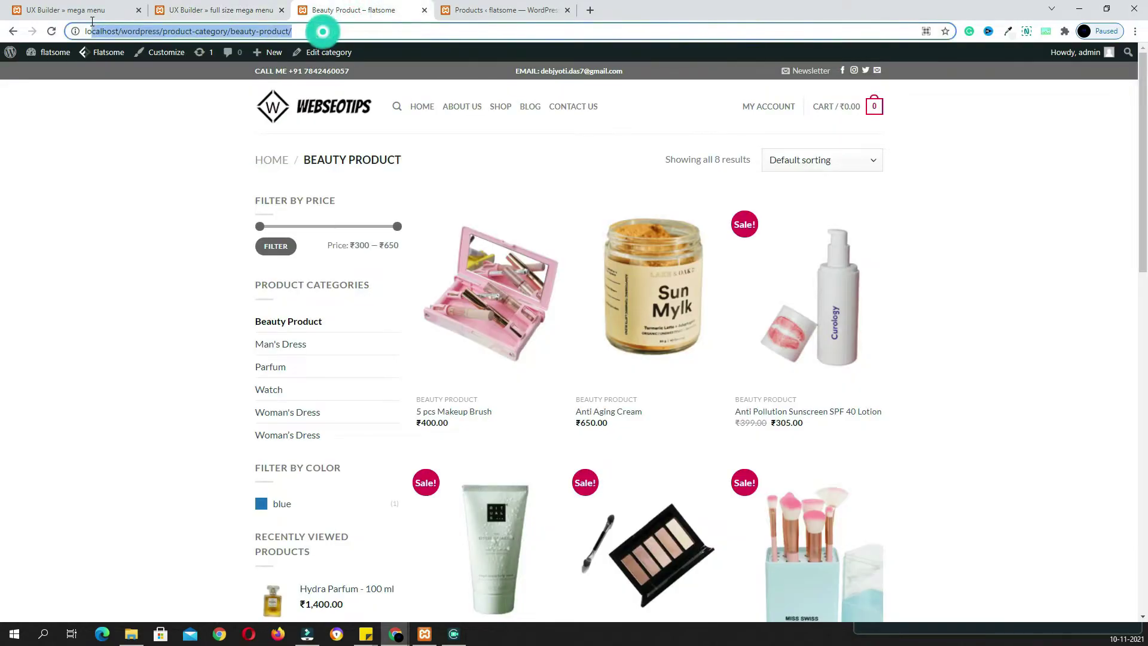
click(221, 10)
click(109, 232)
key(ctrl+v)
click(211, 234)
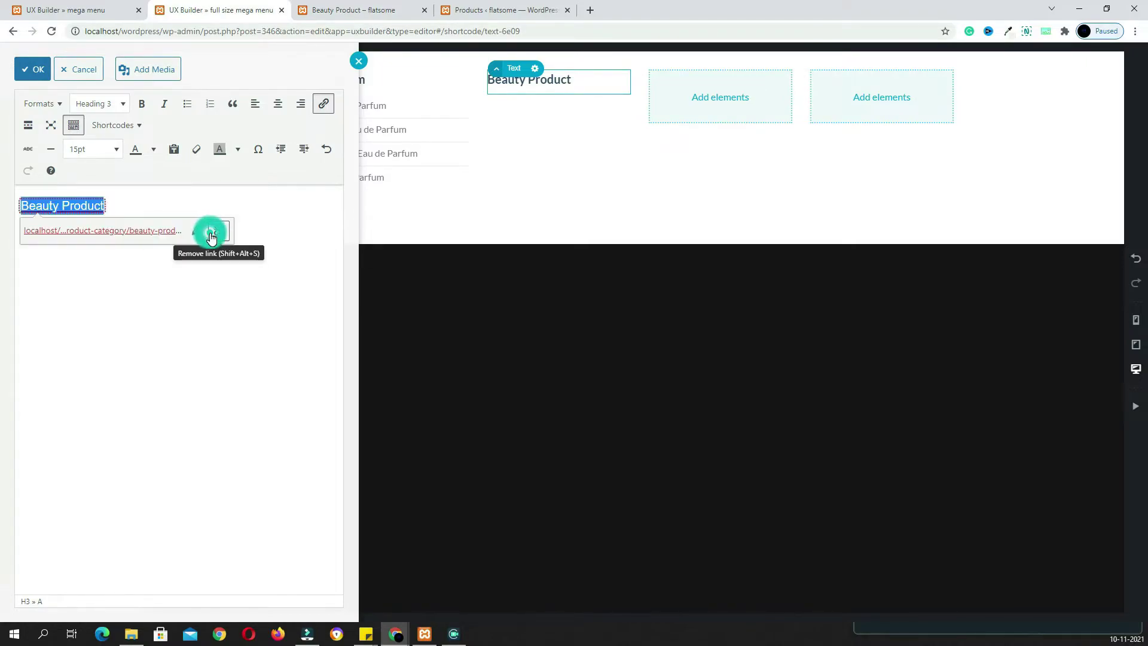
click(37, 69)
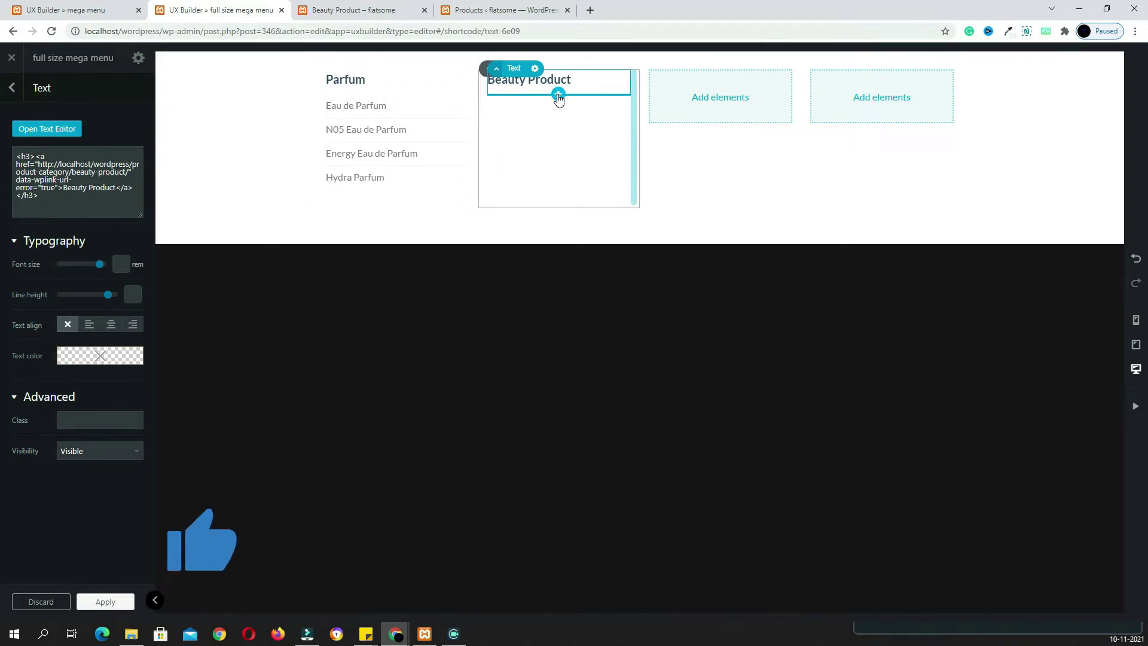
Add a Menu element below the Beauty Product heading, then view that category's products.
click(559, 95)
text(menu)
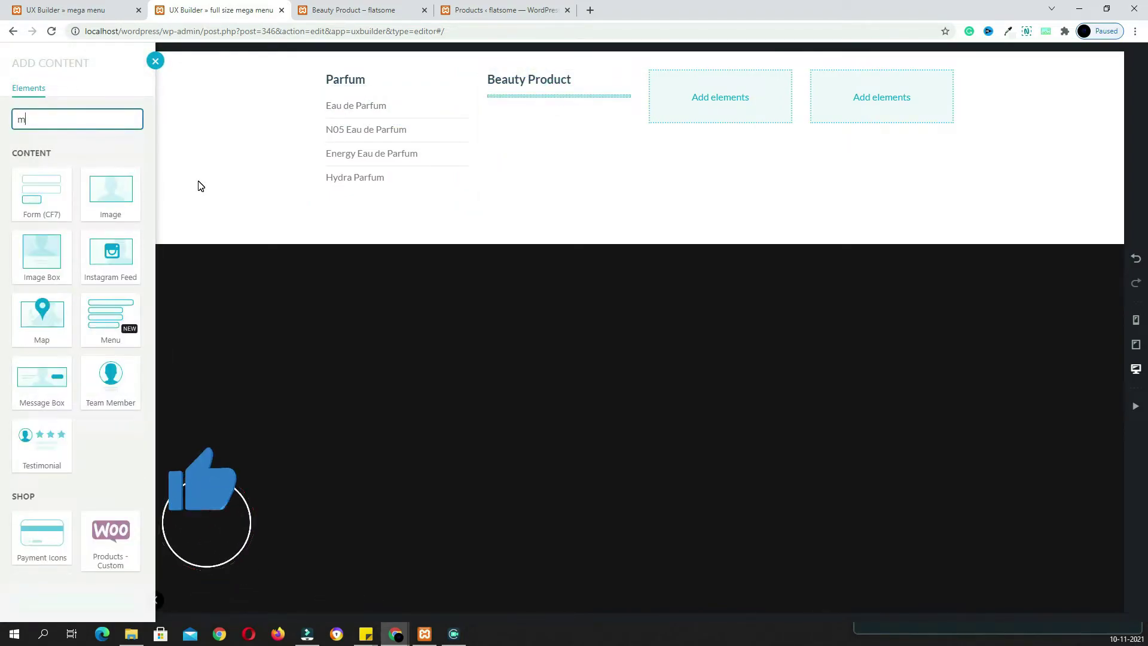
click(51, 182)
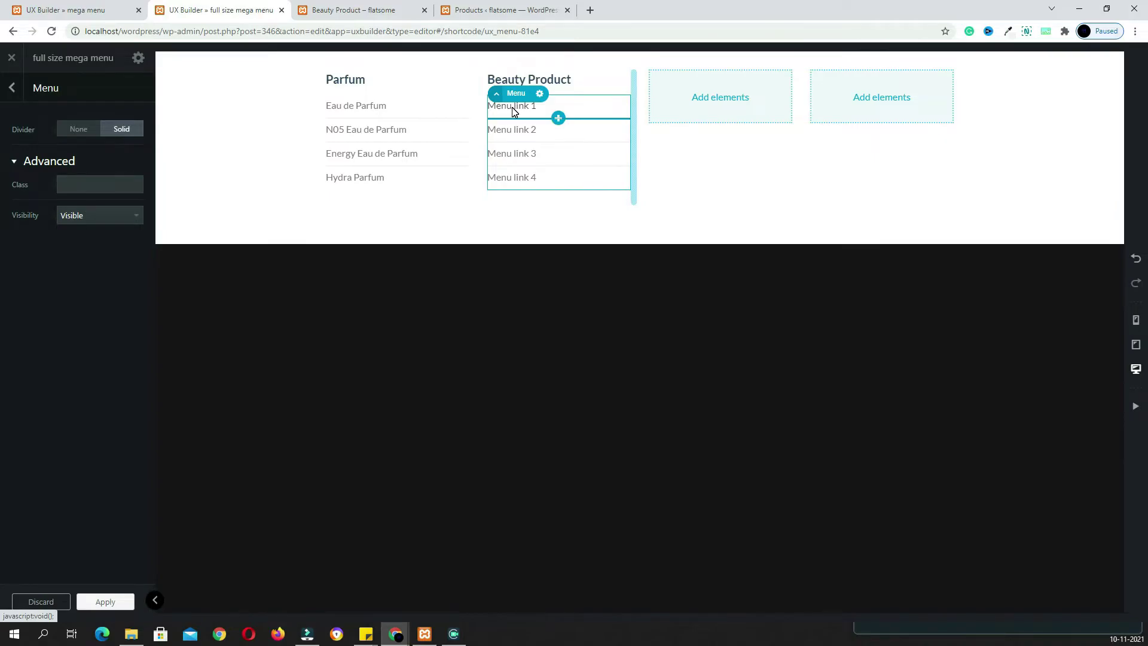
key(ctrl+Tab)
click(485, 339)
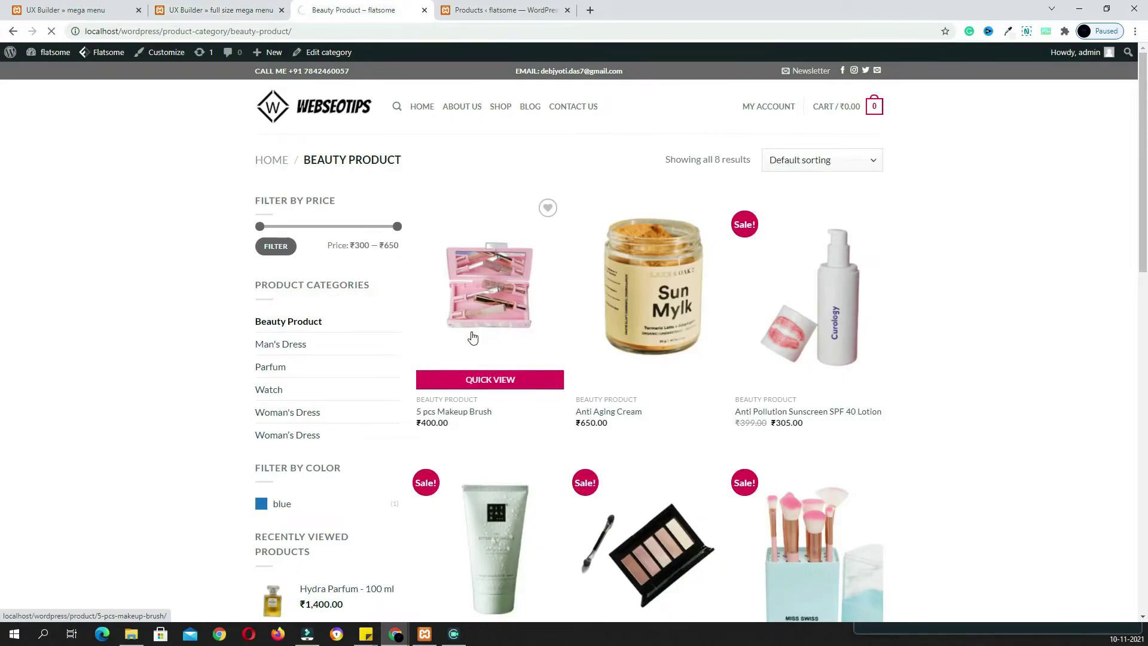
Set the first Beauty Product link text to '5 pcs Makeup Brush' and link it to that product page.
triple_click(581, 190)
key(ctrl+c)
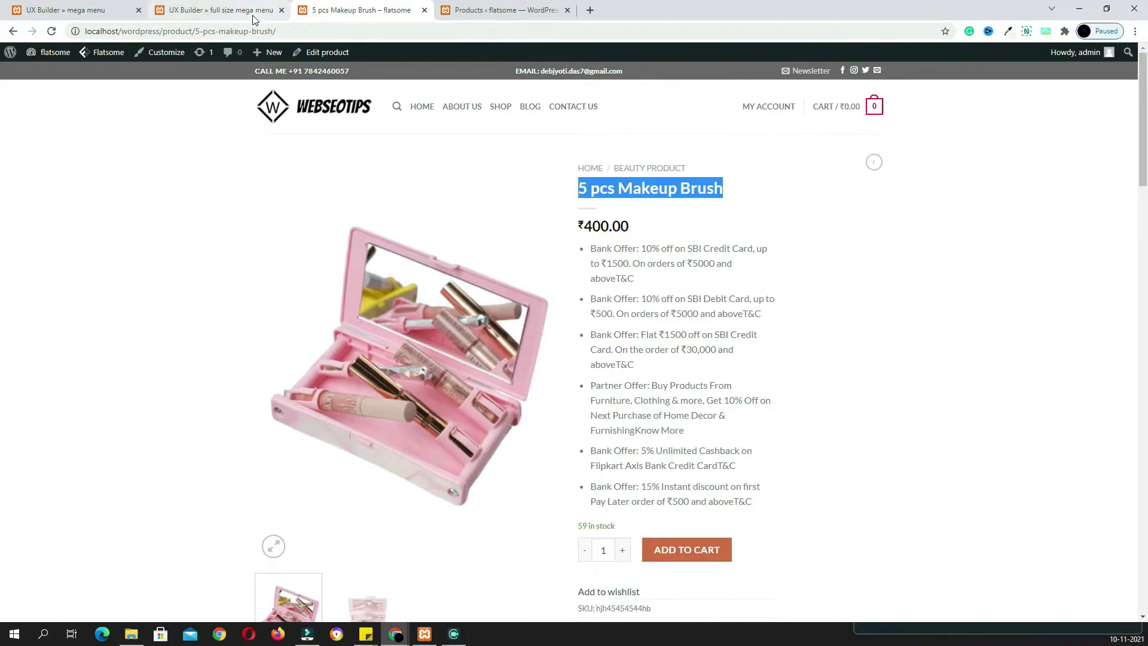
click(255, 10)
key(ctrl+v)
click(79, 246)
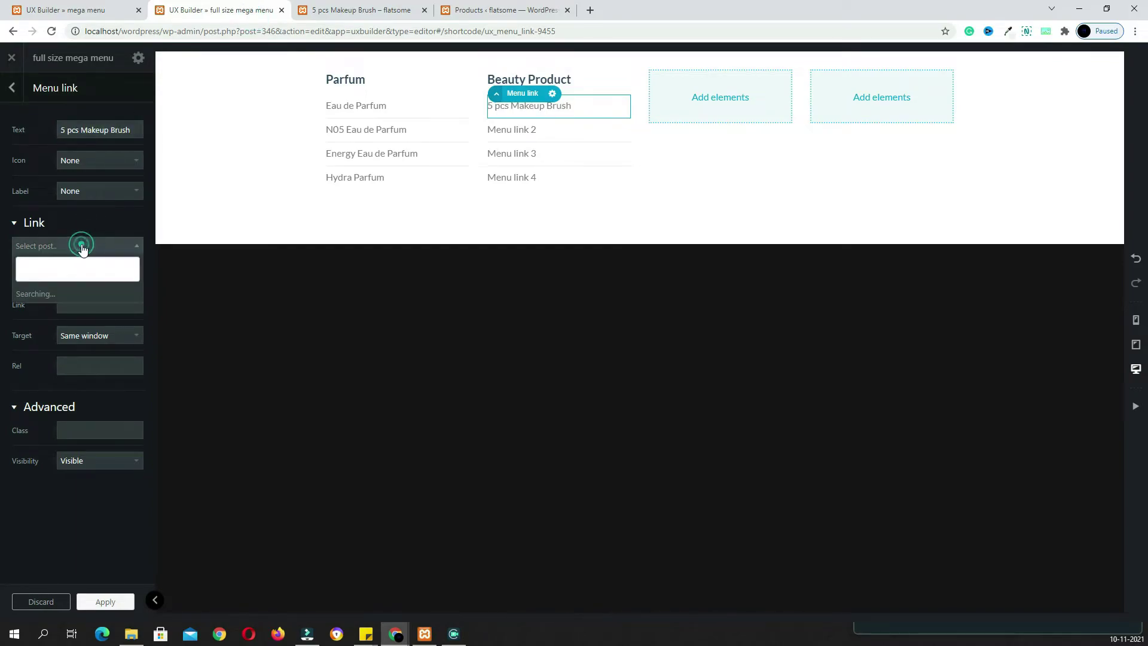
key(ctrl+v)
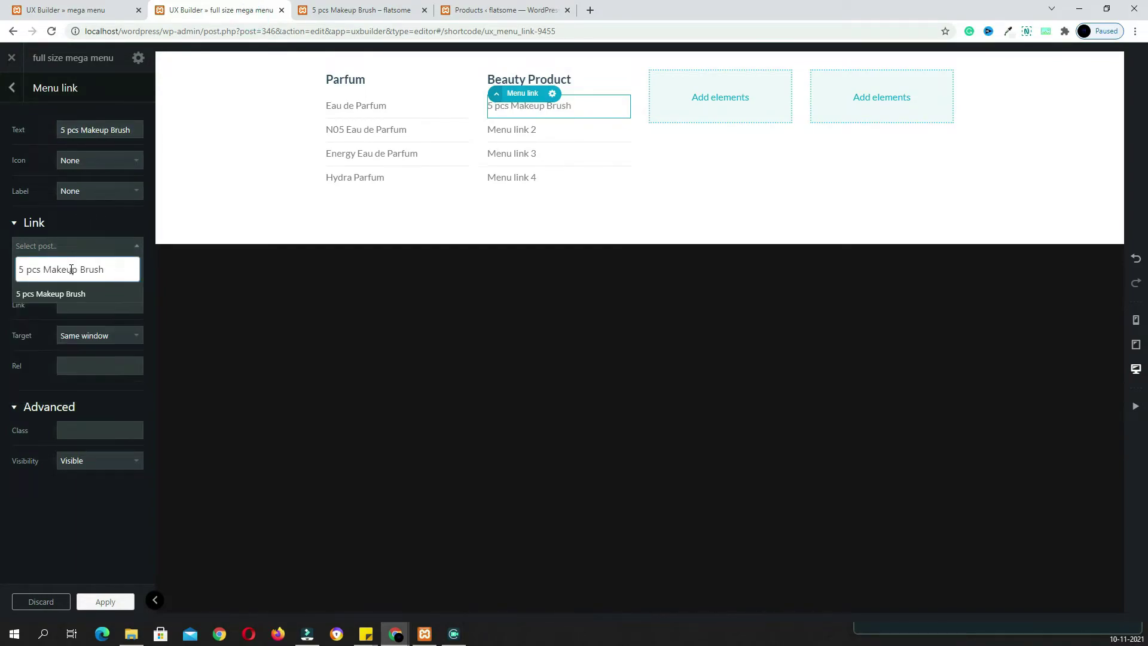
click(70, 294)
click(106, 601)
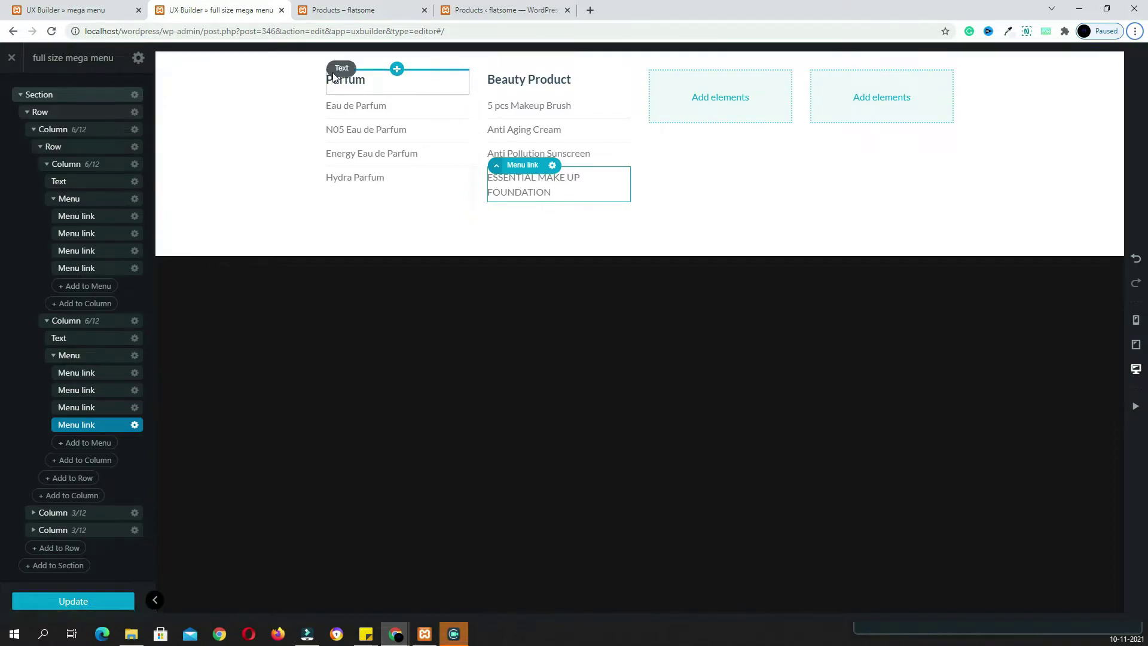
Duplicate the nested row holding the Parfum and Beauty Product columns from the layer tree.
click(26, 114)
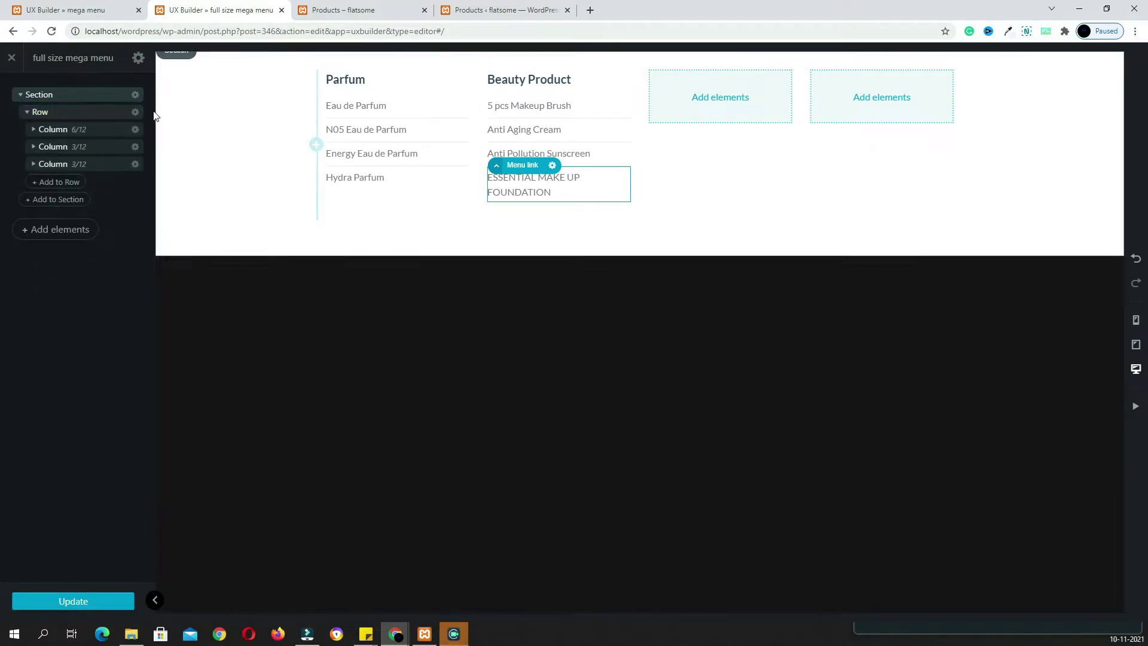
click(27, 113)
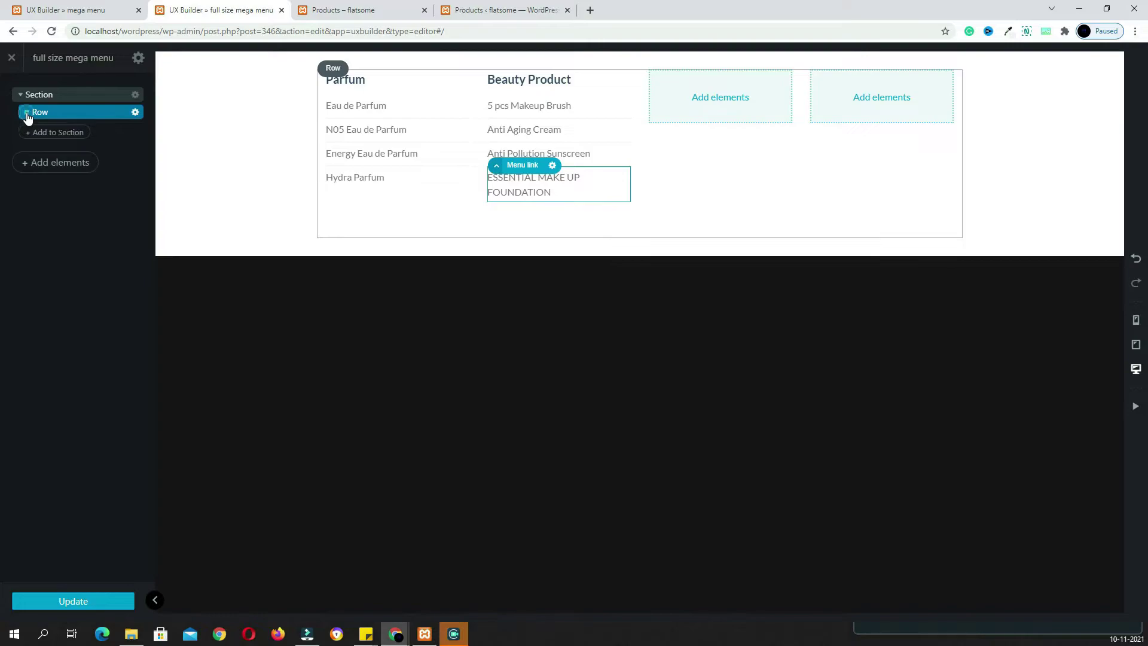
click(27, 113)
click(36, 131)
click(52, 148)
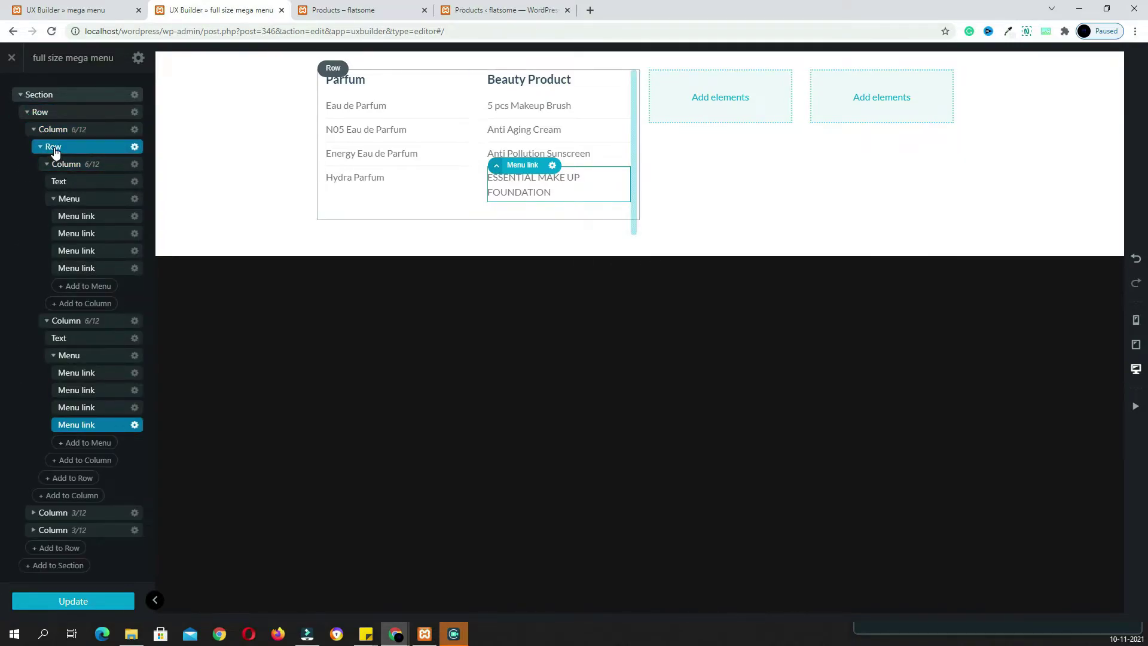
right_click(54, 152)
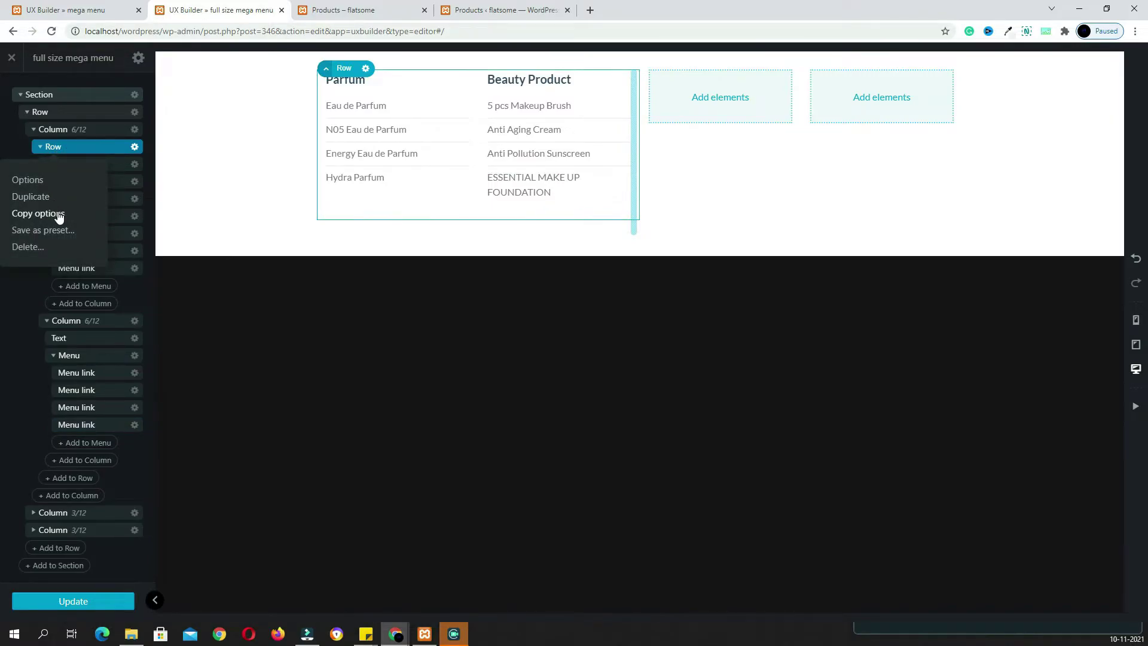
click(47, 200)
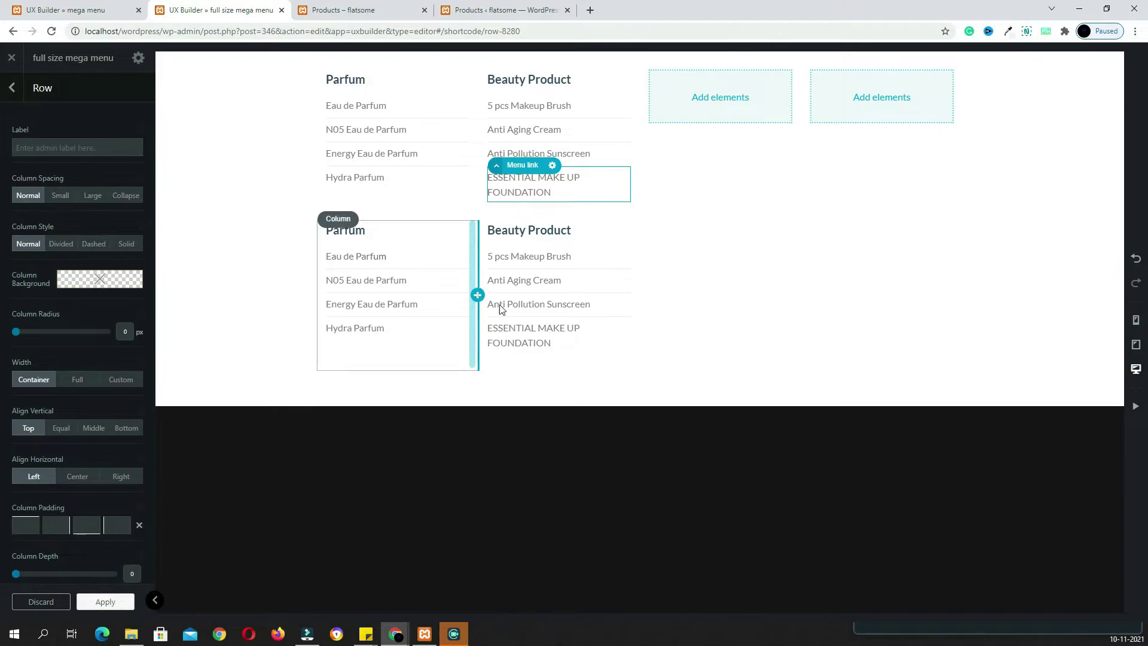
Change the copied Parfum heading's text to 'Watch' in the text editor.
click(372, 233)
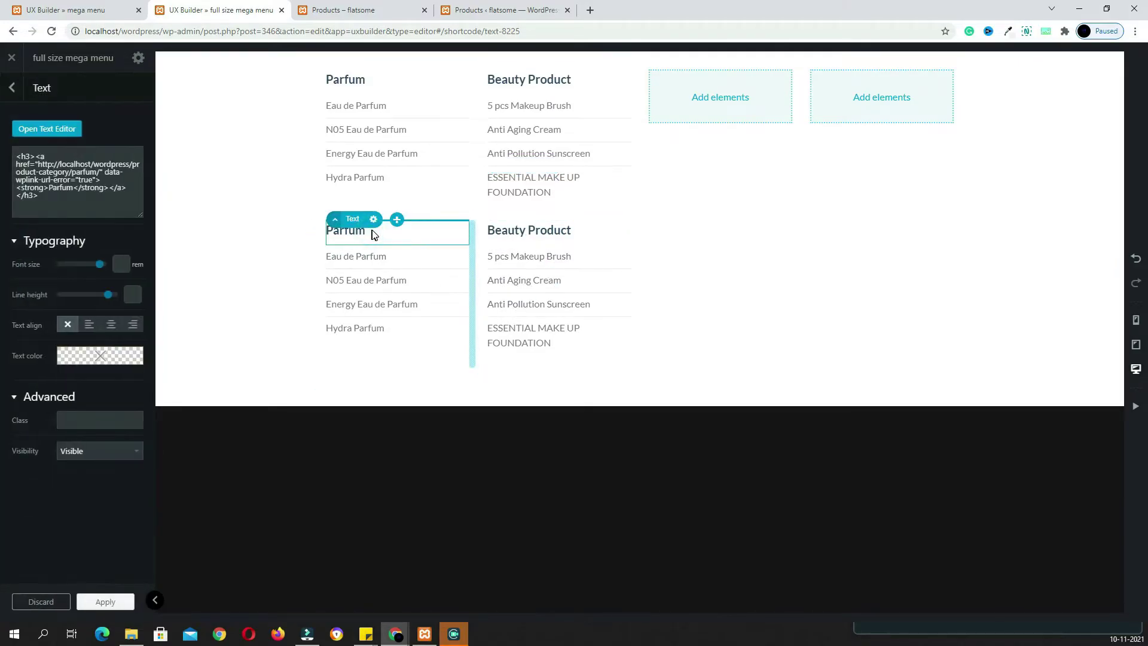
click(345, 10)
mouse_move(302, 389)
mouse_down()
mouse_move(248, 392)
mouse_move(291, 397)
mouse_up()
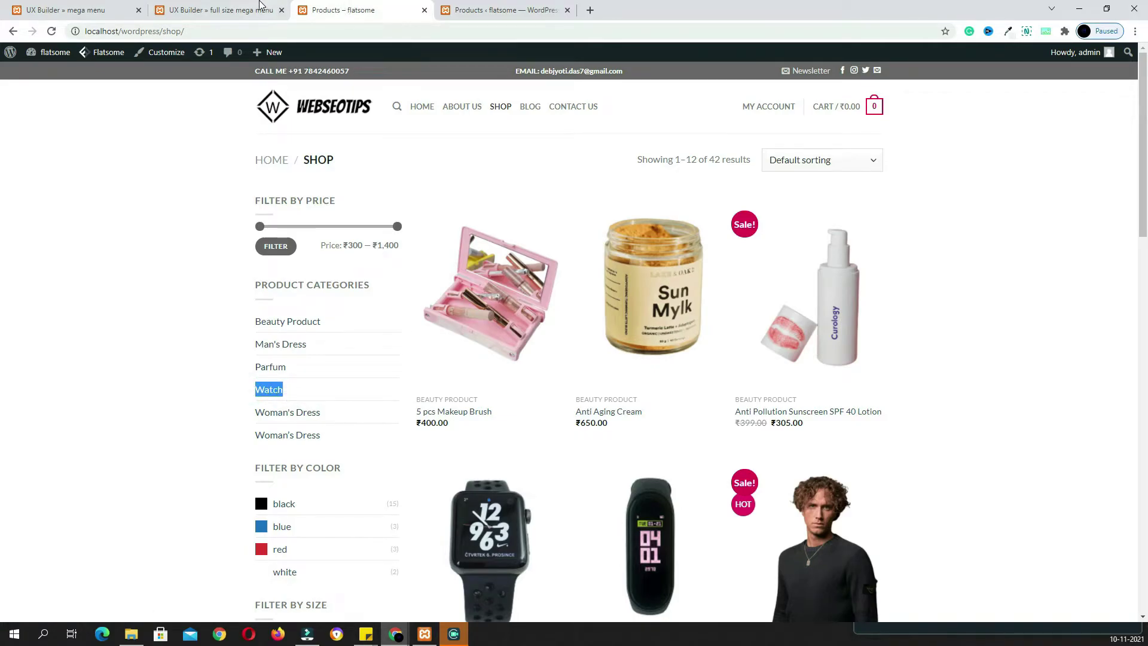
click(263, 9)
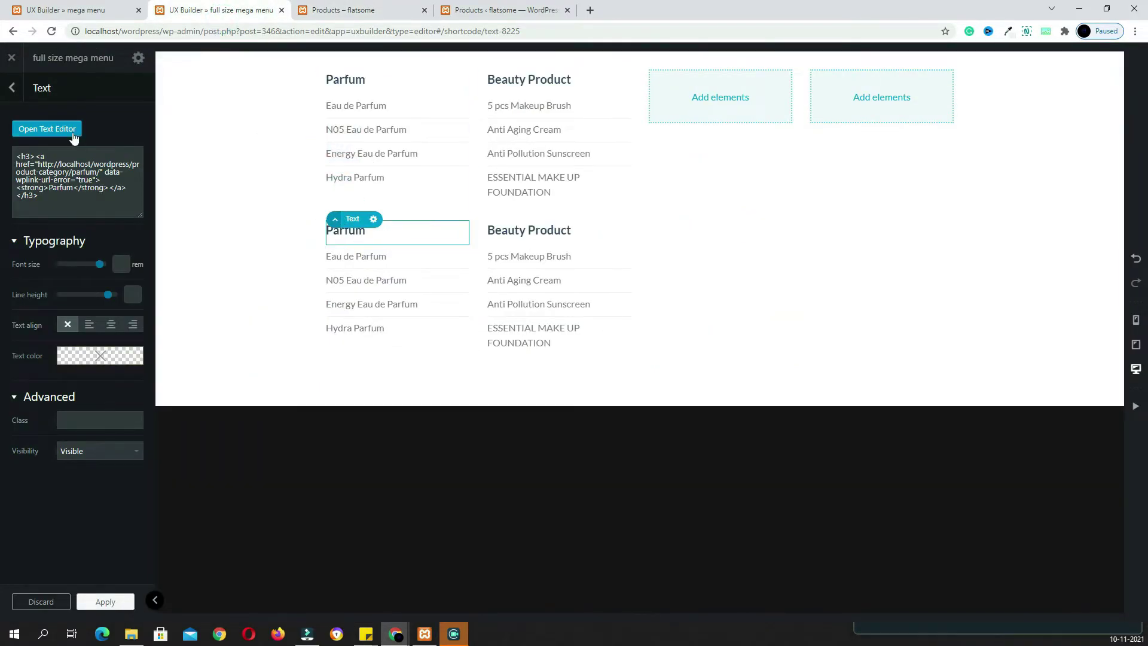
click(37, 129)
double_click(80, 205)
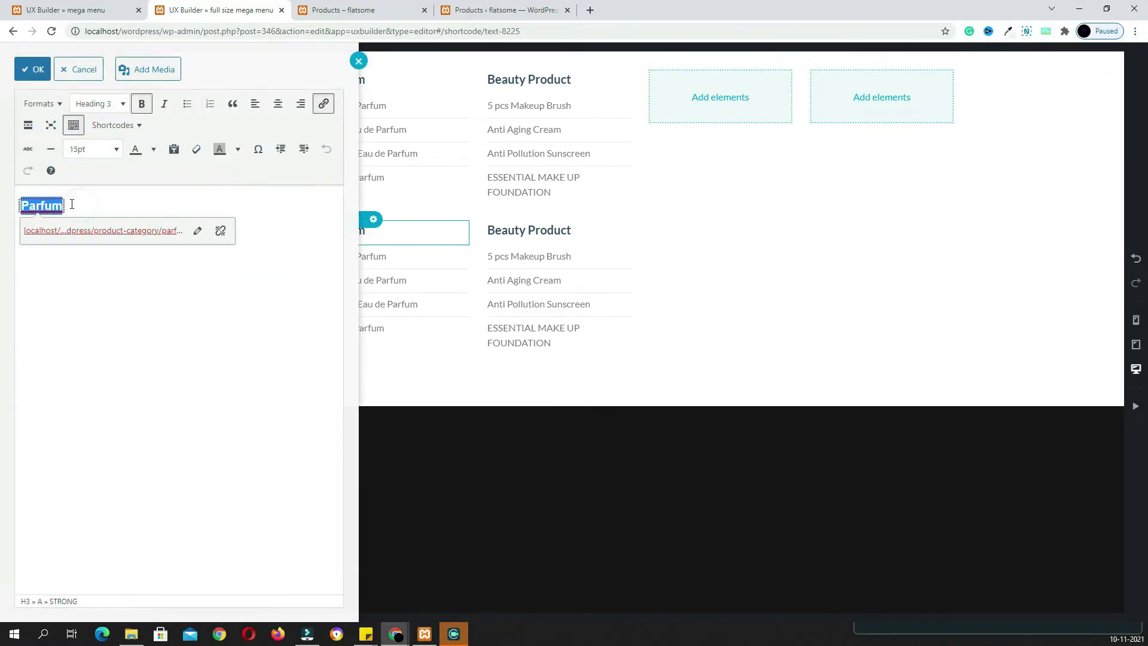
text(Watch)
double_click(84, 206)
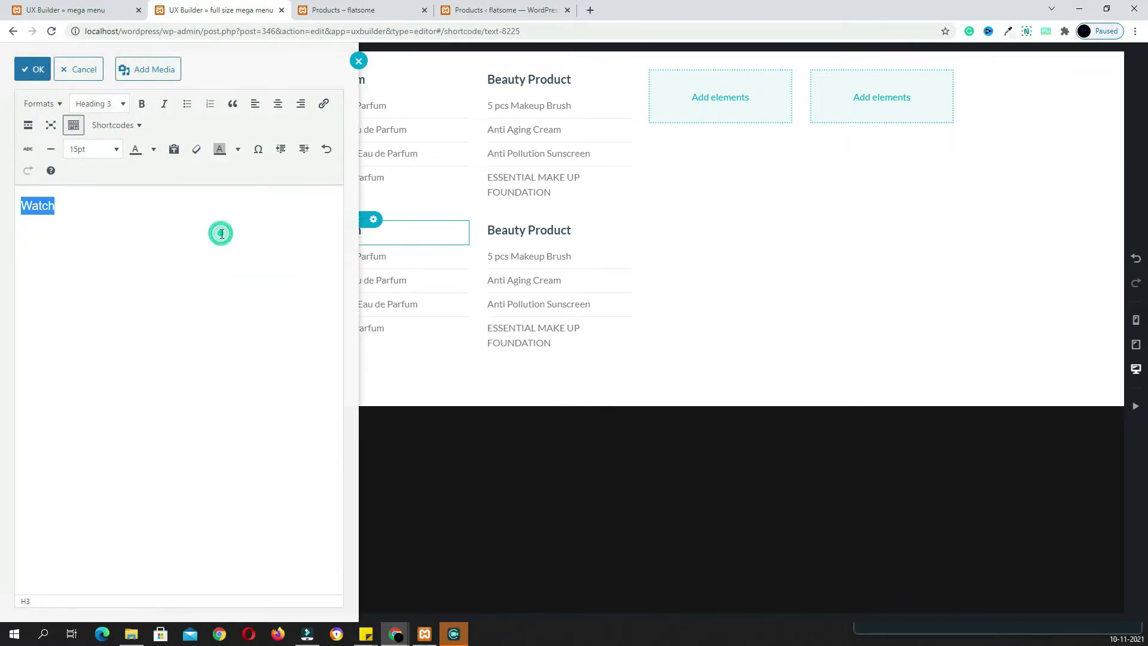
Link the Watch heading to the copied Watch category page URL and apply.
click(323, 105)
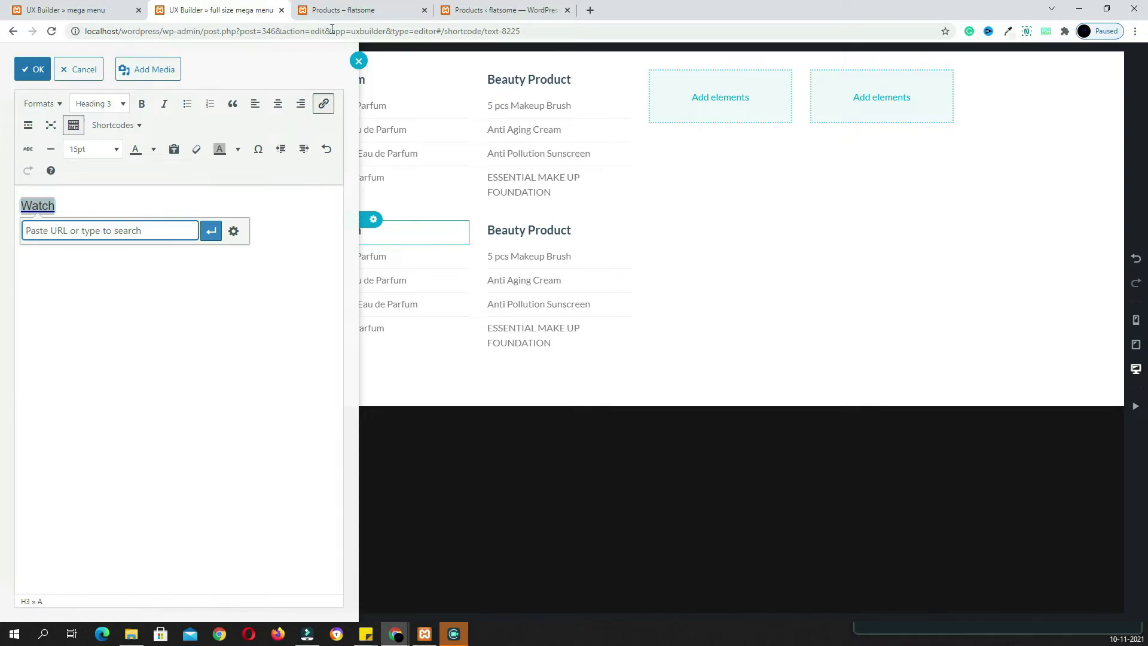
click(341, 10)
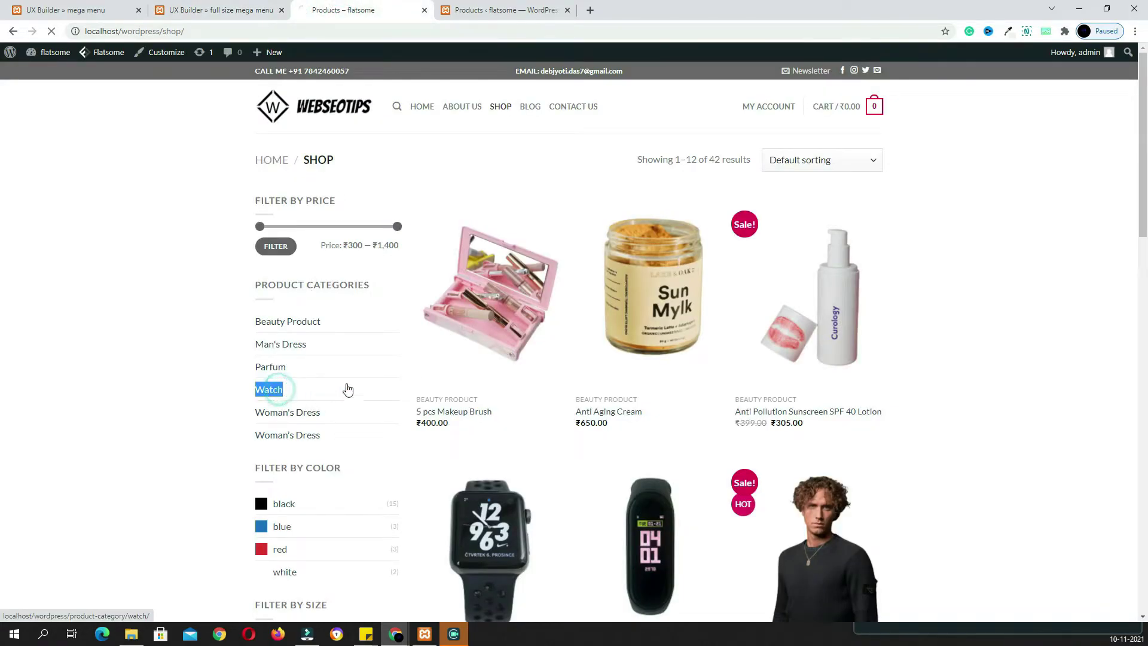
click(301, 33)
key(ctrl+c)
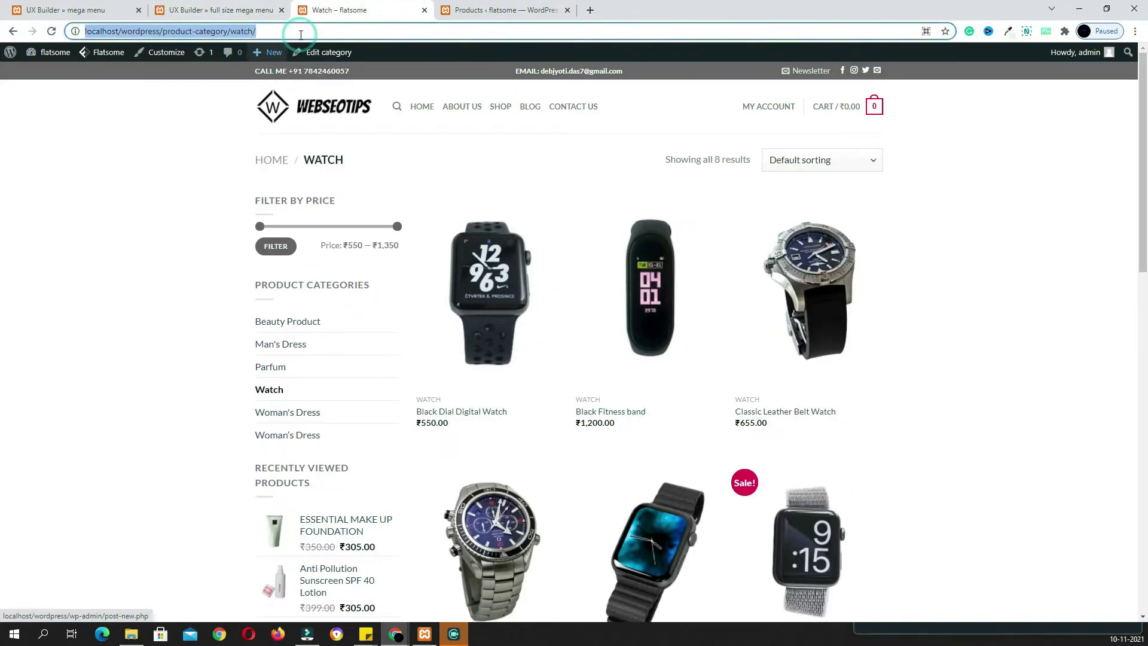
click(232, 13)
click(164, 237)
key(ctrl+v)
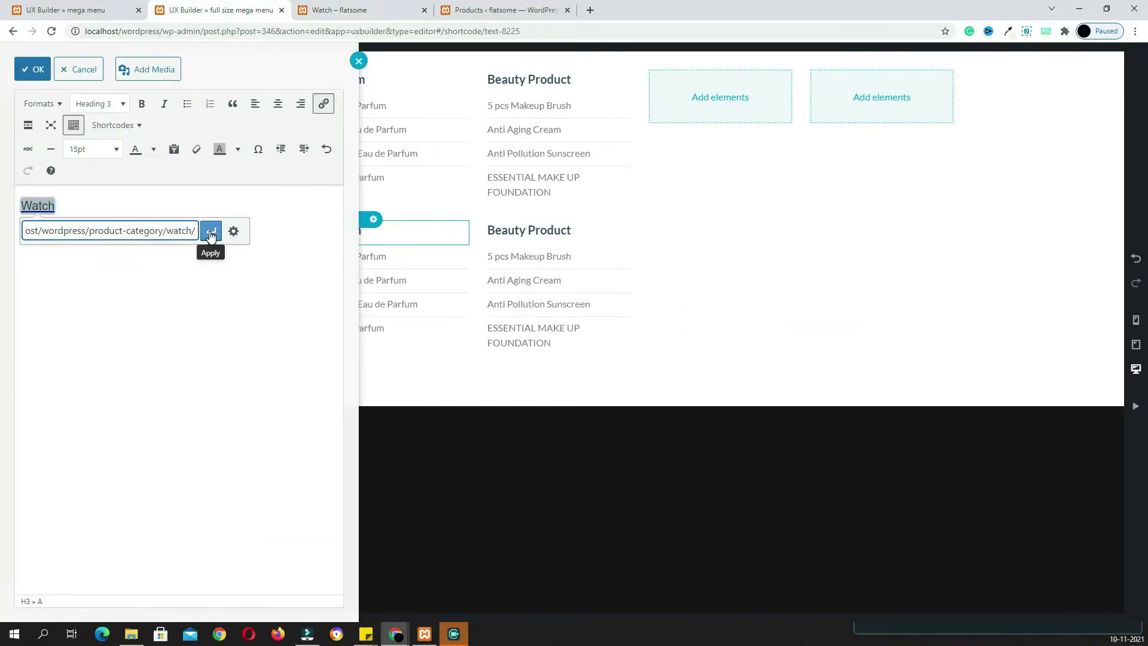
click(211, 234)
click(37, 69)
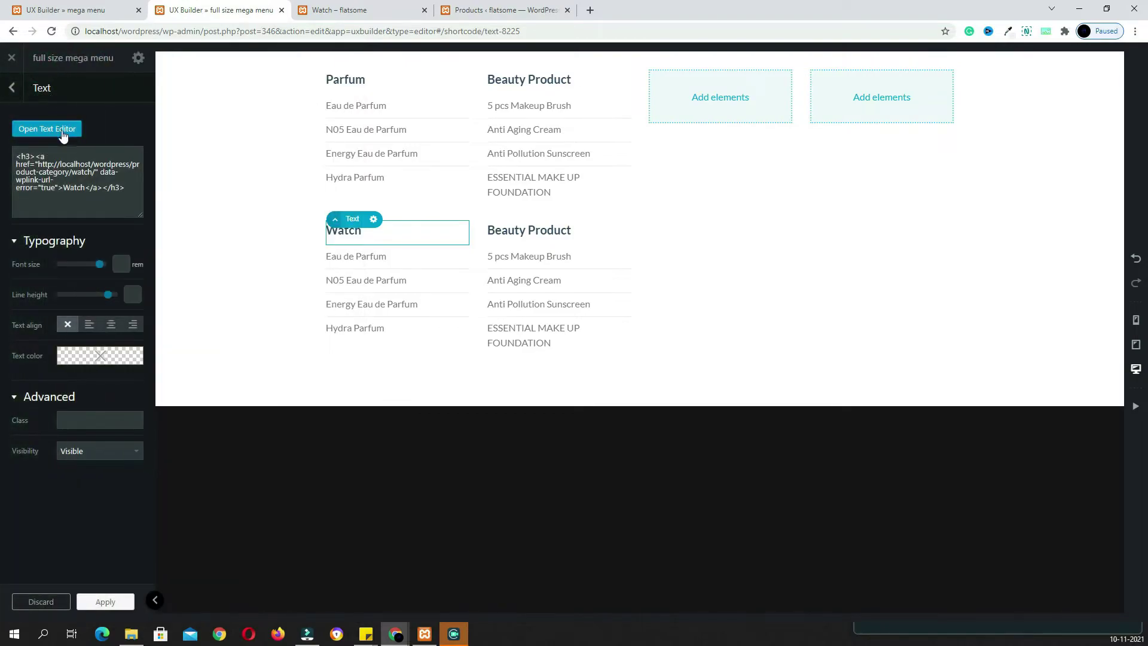
click(108, 601)
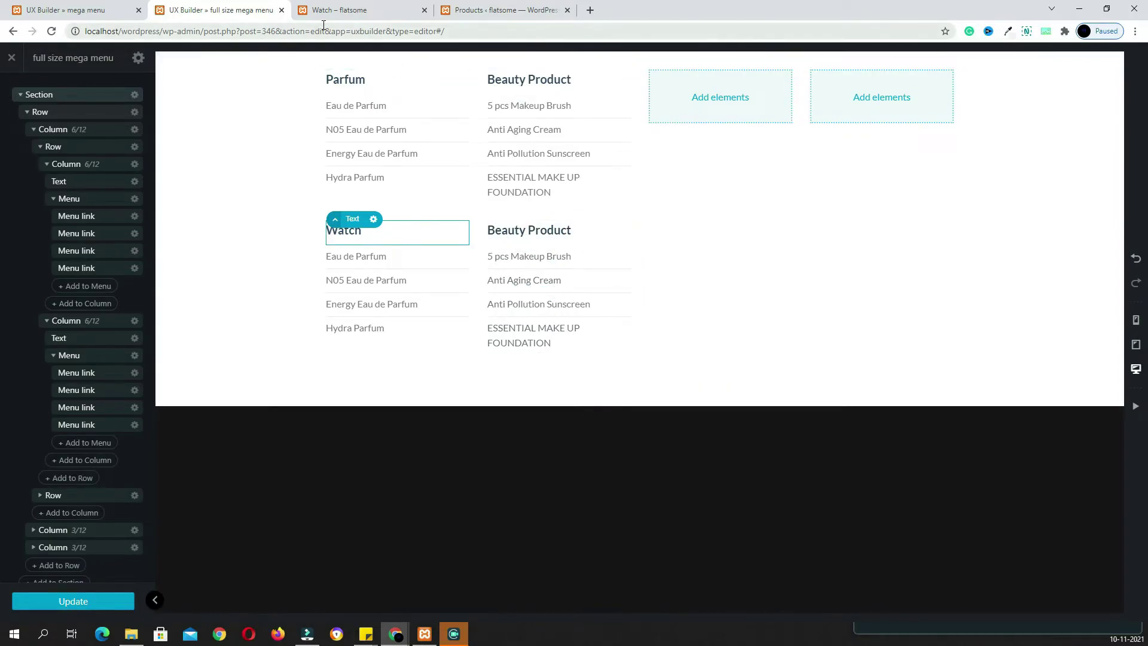
Add a Title reading 'Latest Products' to the empty third column.
click(719, 97)
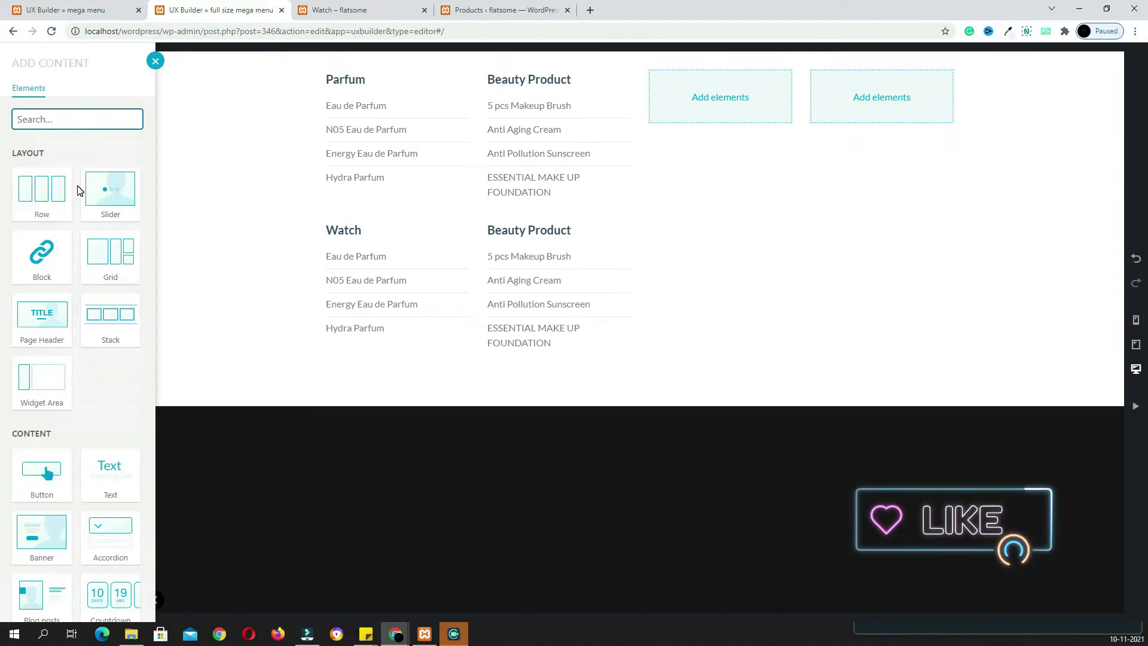
text(tit)
click(40, 193)
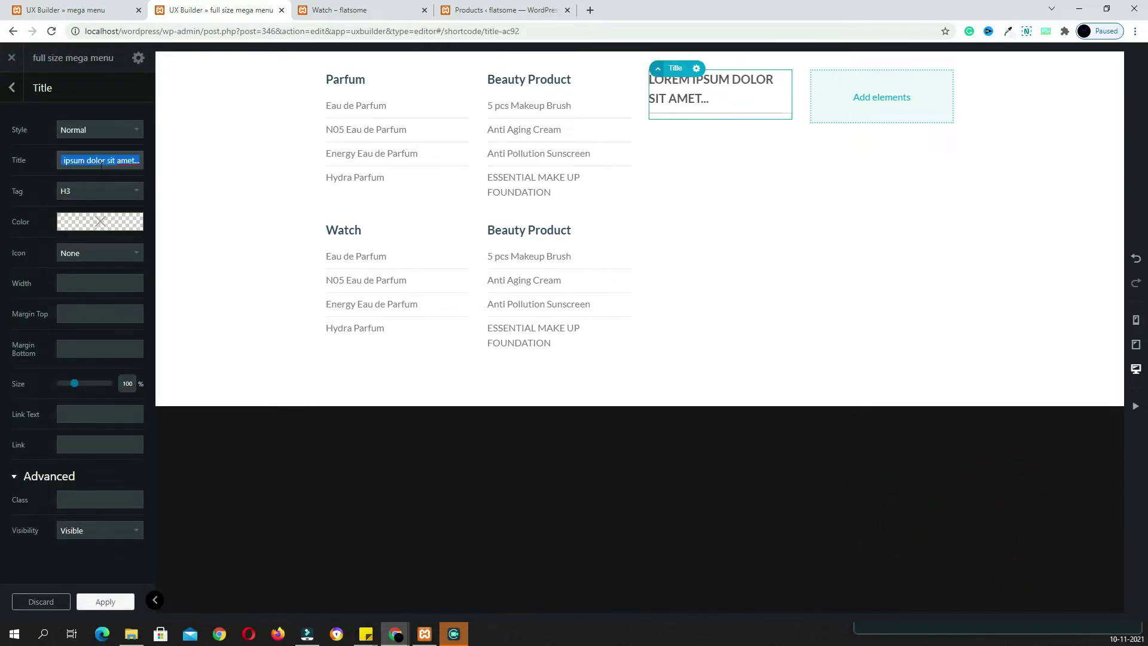
text(Latest Products)
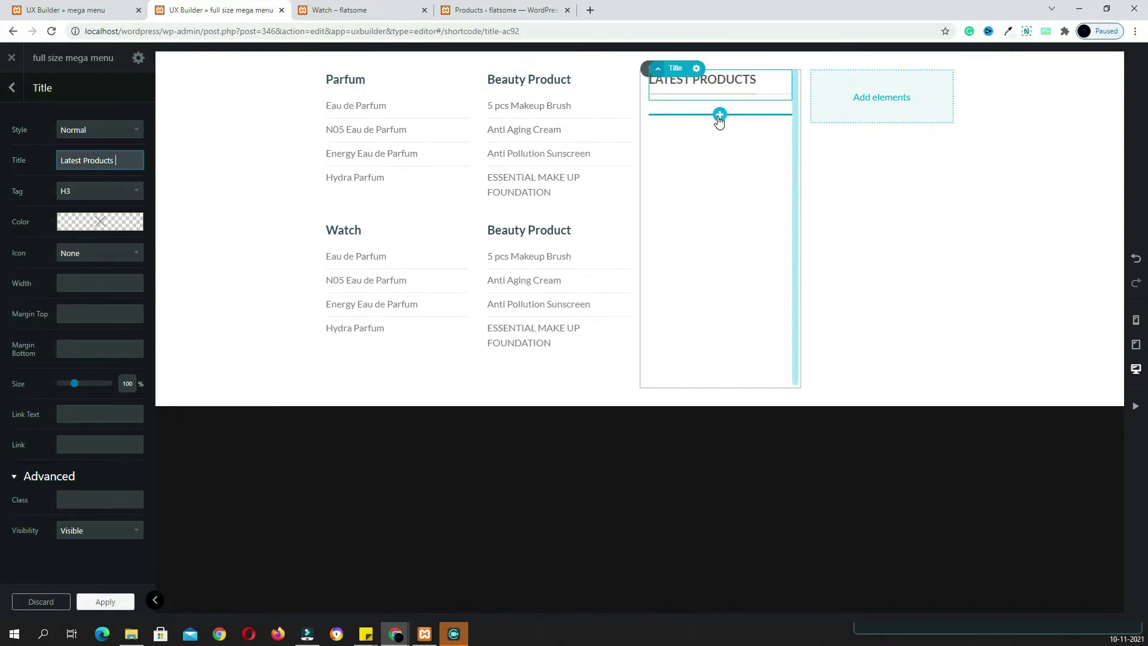
Insert a Products List element beneath the Latest Products title.
click(721, 117)
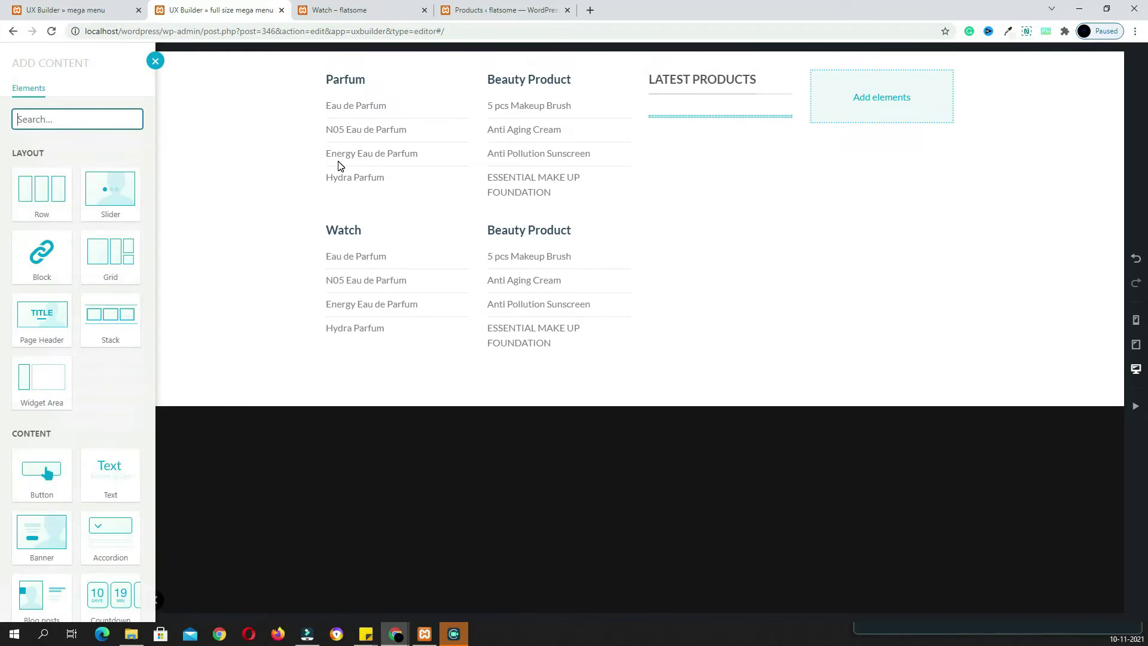
text(list)
click(38, 207)
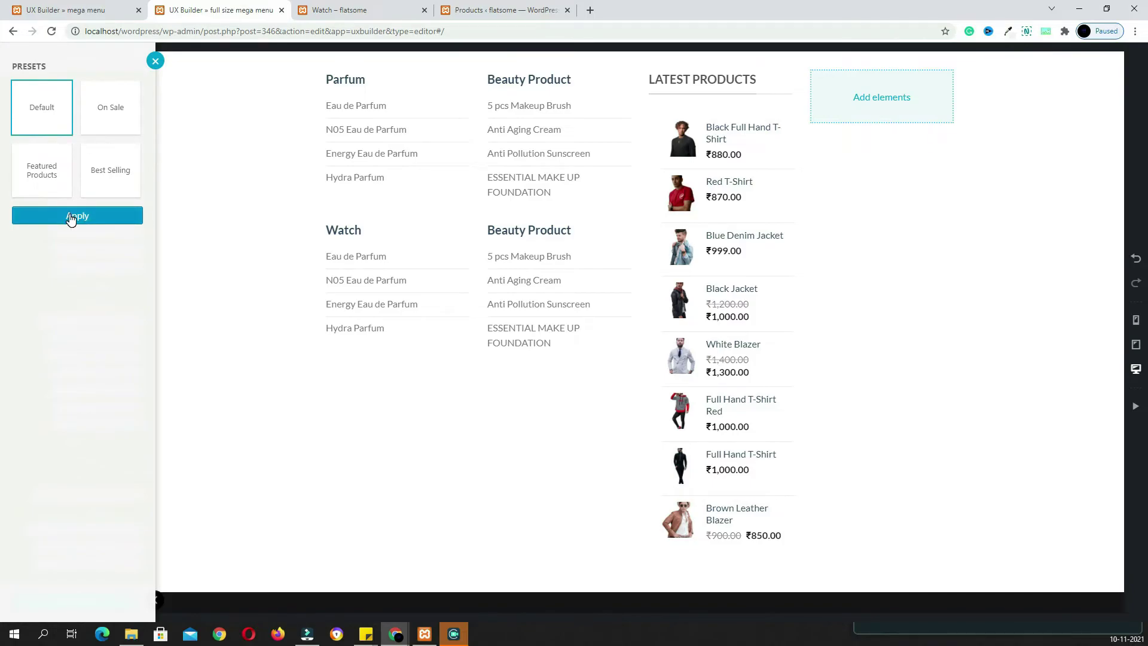
Apply the Default preset, set Total Posts to 4 and order the products by Date.
click(71, 216)
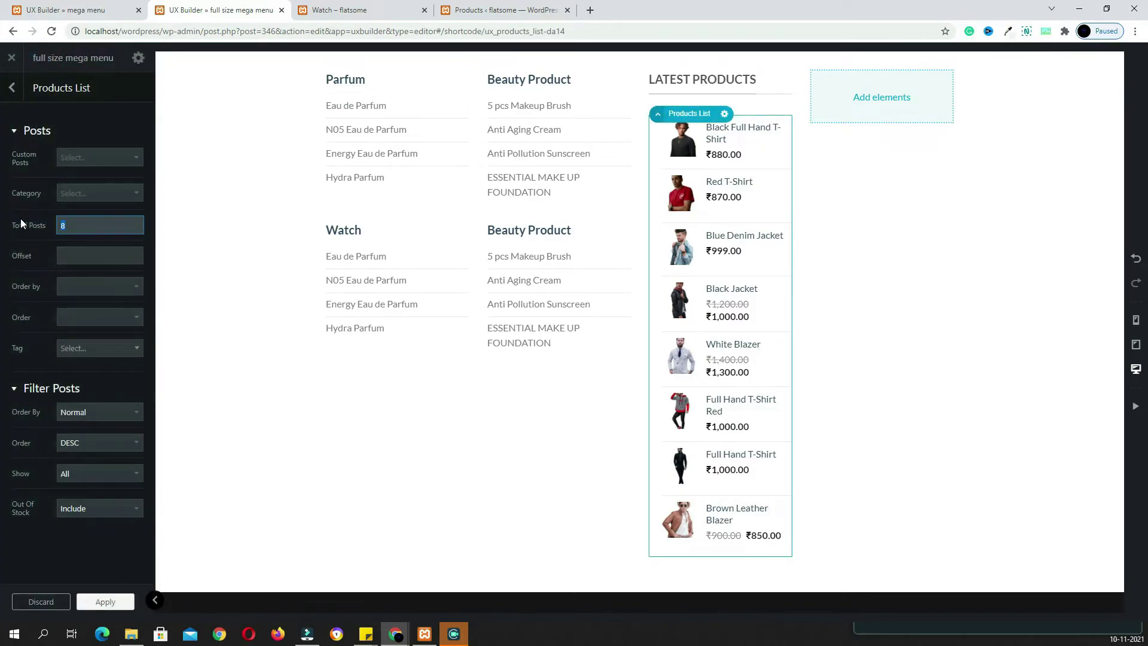
text(5)
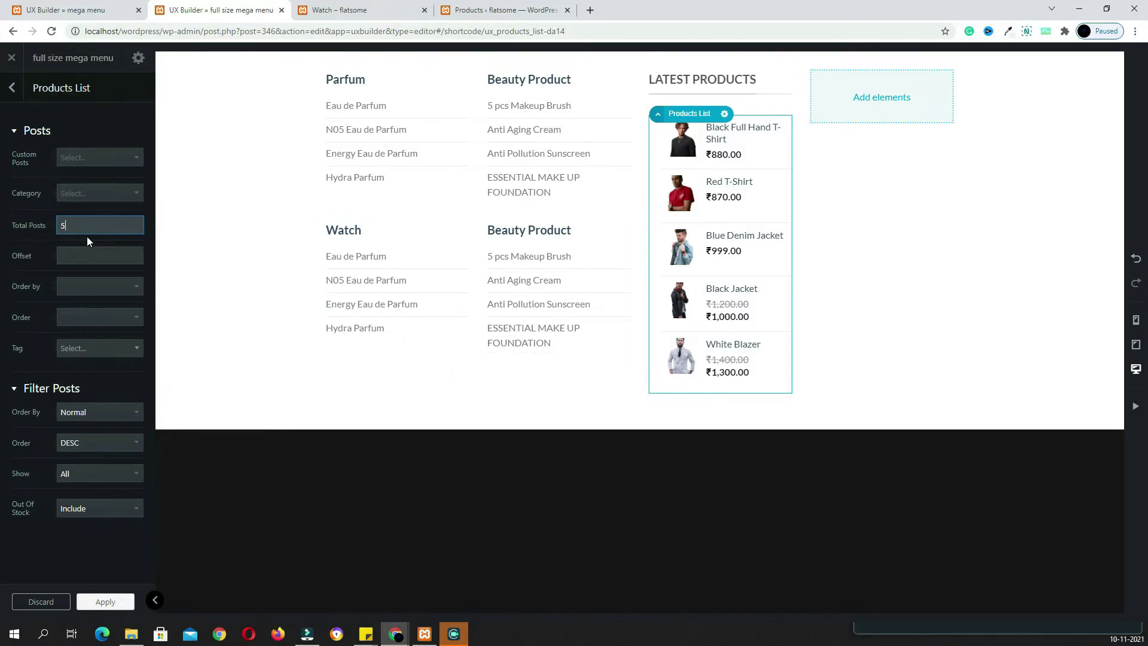
key(BackSpace)
text(4)
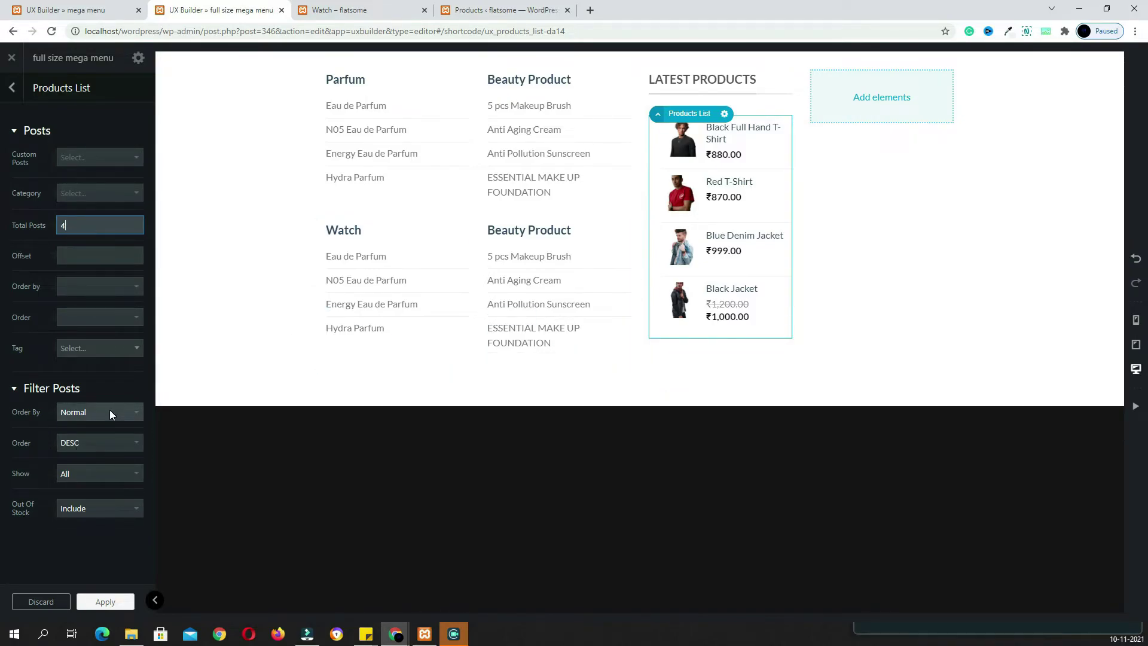
click(109, 411)
click(108, 470)
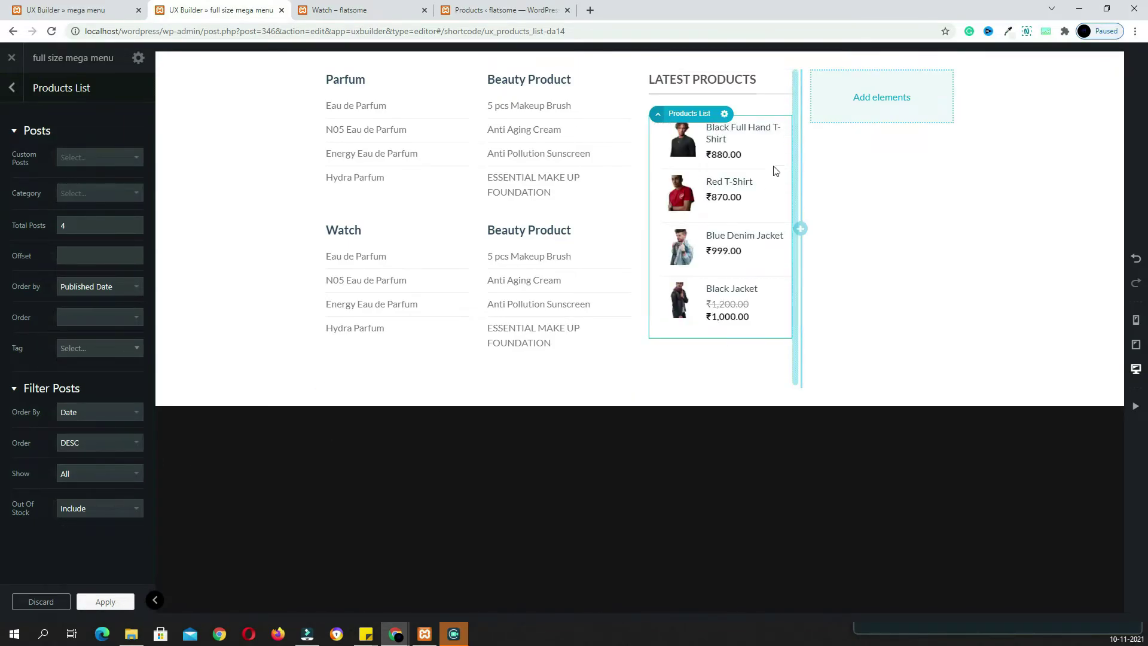
click(882, 99)
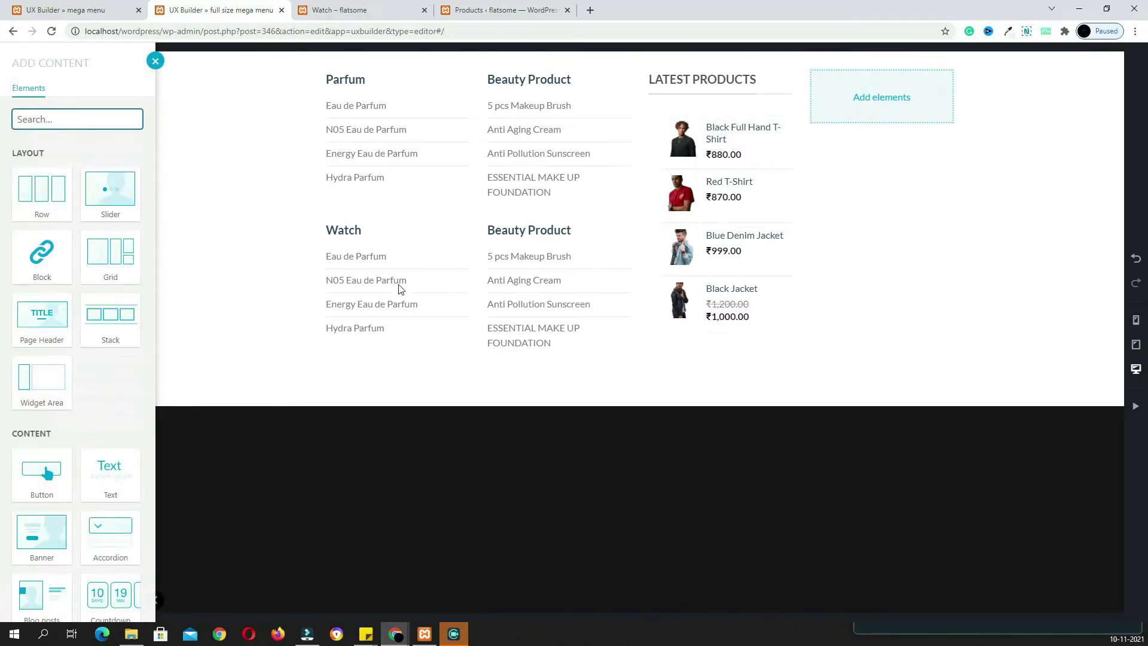
Add a Text element with the Lead Paragraph preset to the fourth column.
click(111, 472)
click(114, 120)
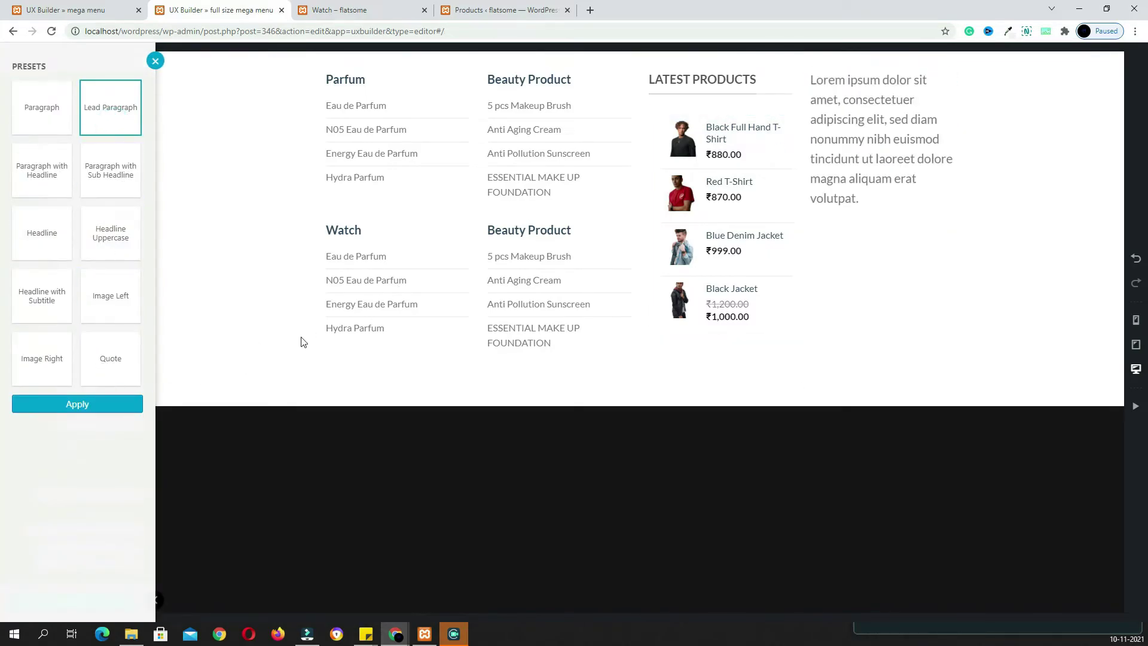
click(224, 429)
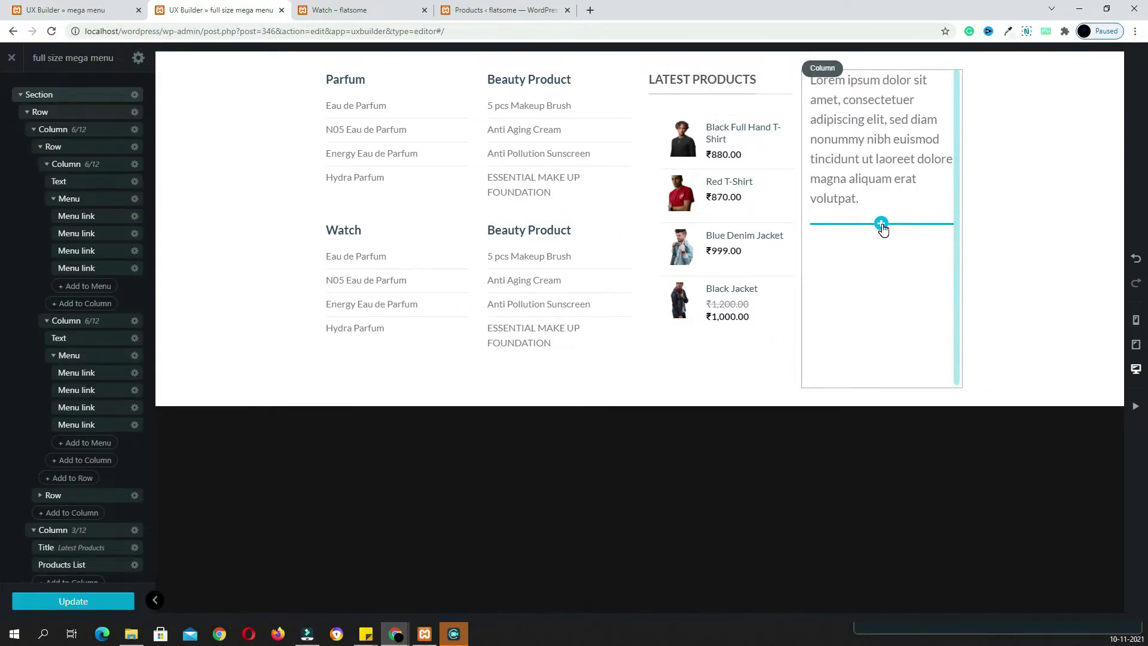
Add an Image element below the paragraph showing the Chanel perfume bottle.
click(882, 223)
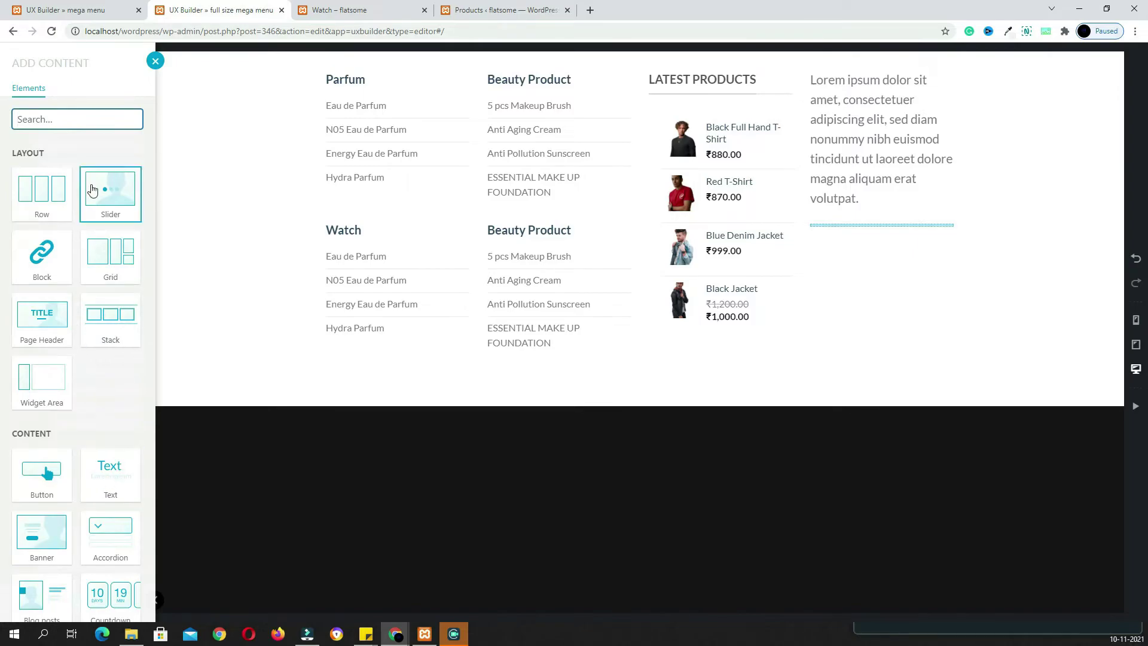
click(84, 120)
text(im)
click(60, 199)
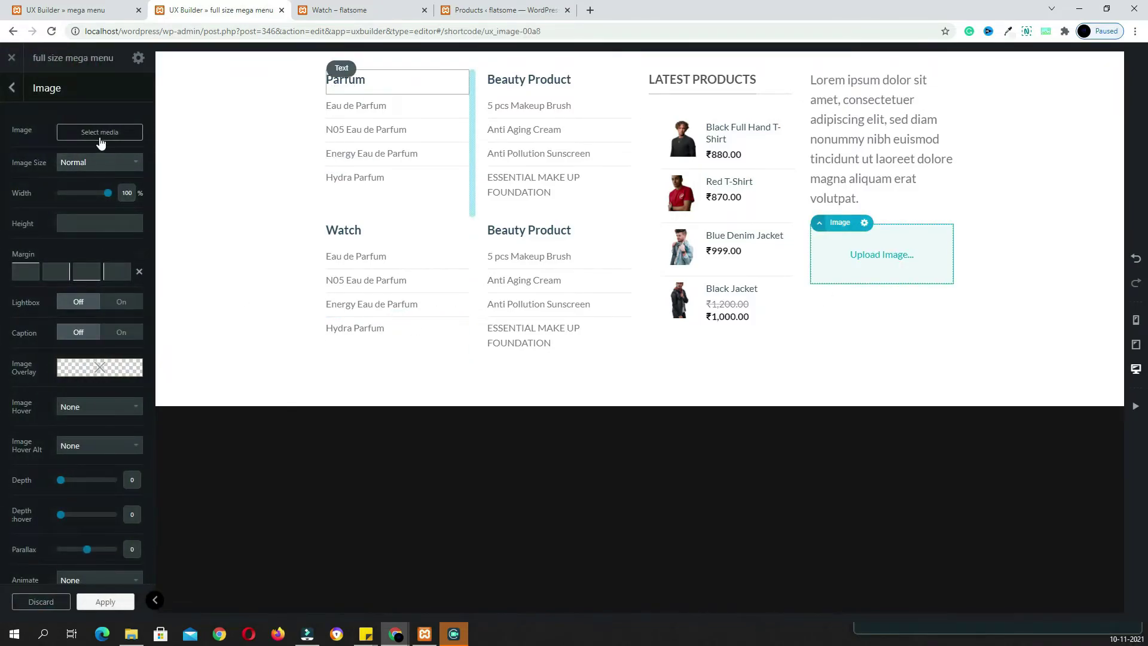
click(100, 132)
click(808, 307)
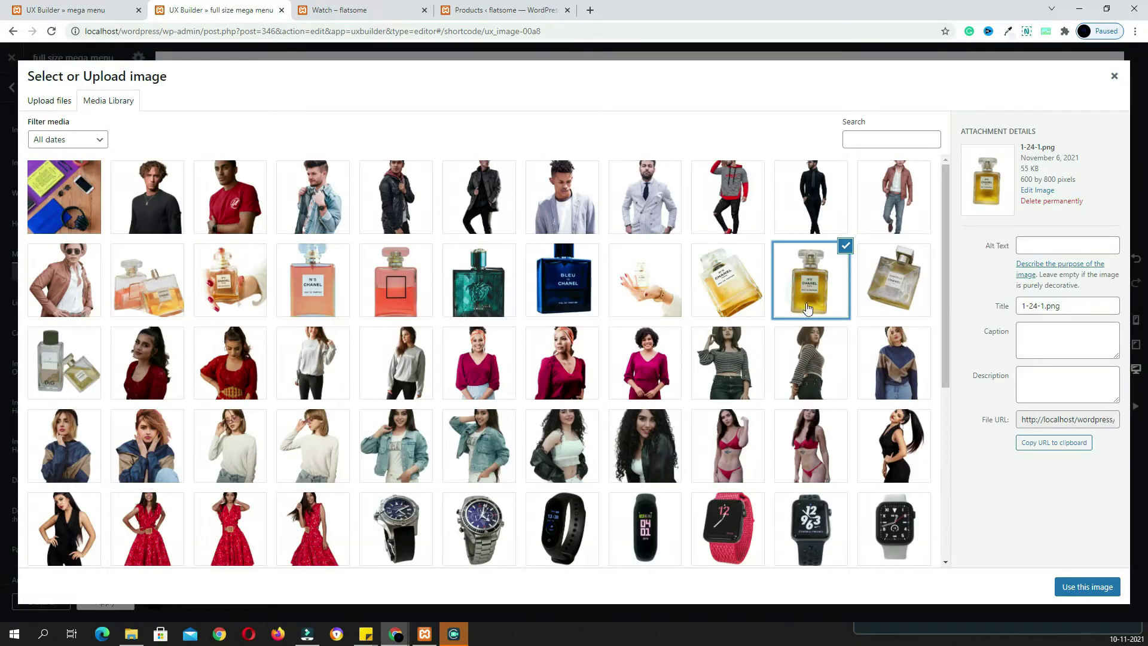
click(1076, 587)
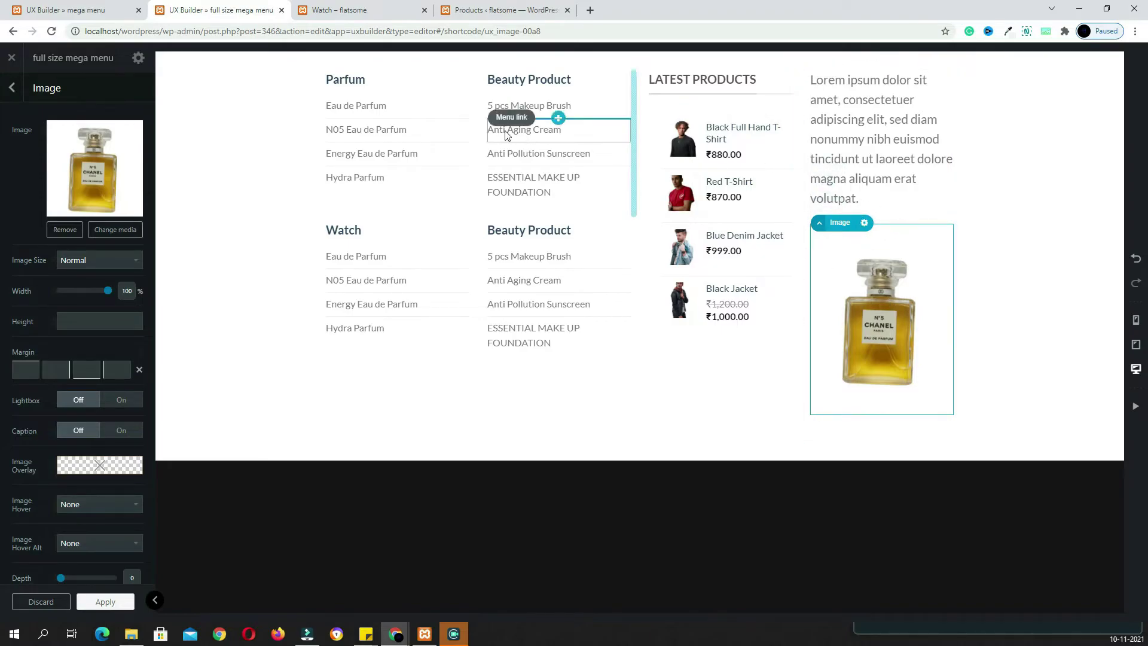
click(110, 602)
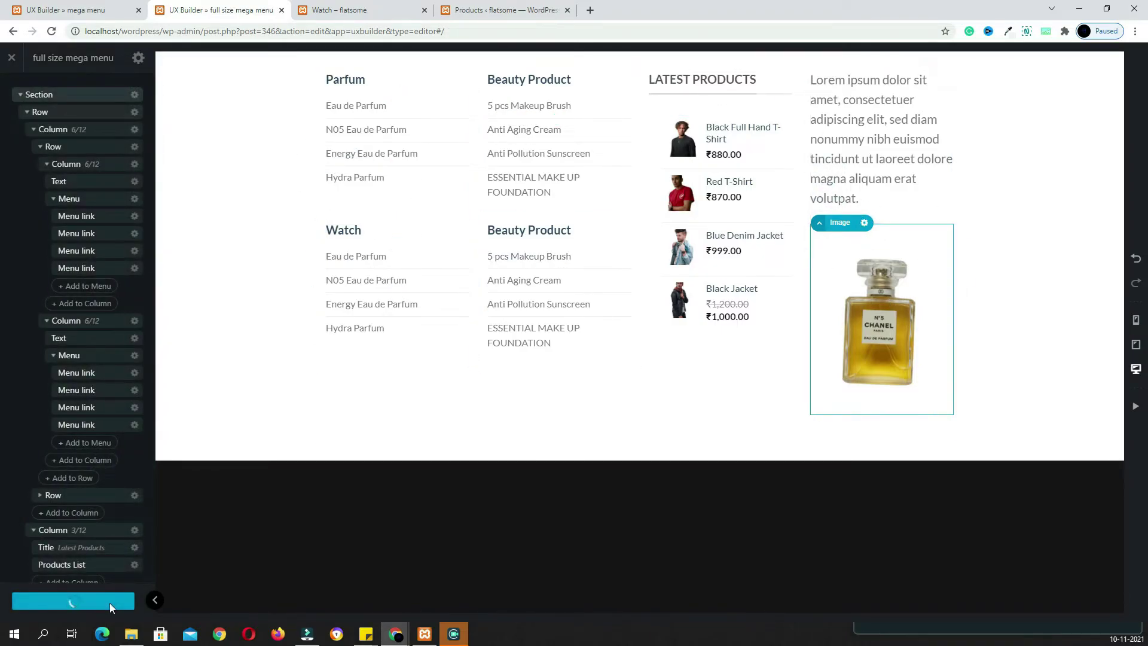
Save the block and set the Shop menu item's dropdown Design to Default (custom size).
click(12, 60)
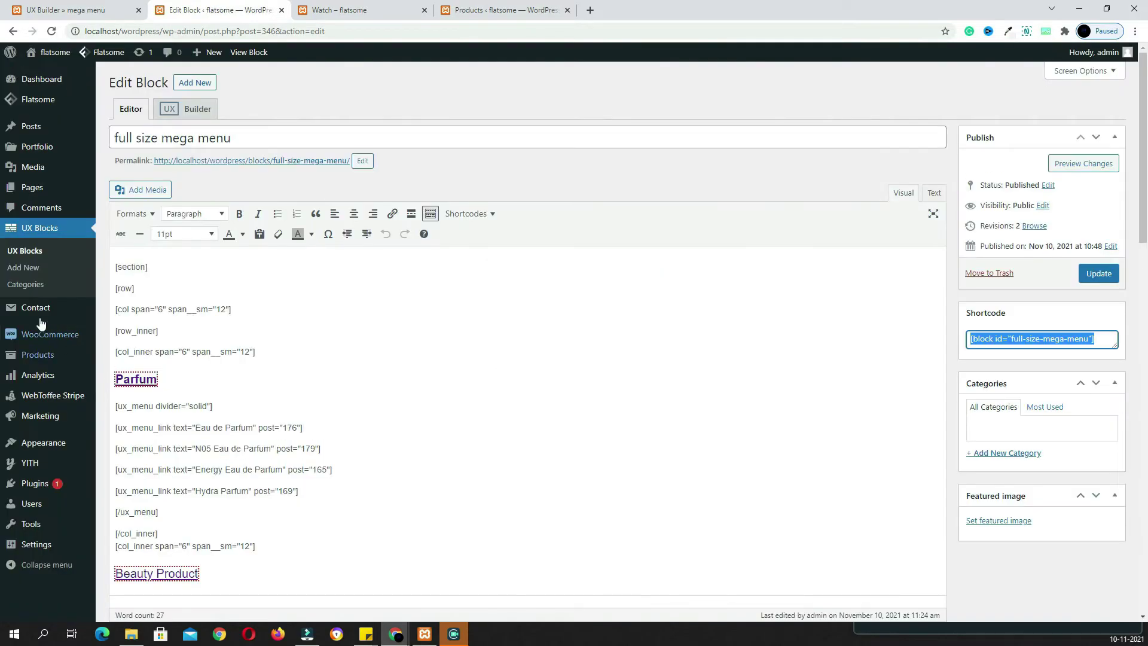
mouse_move(69, 452)
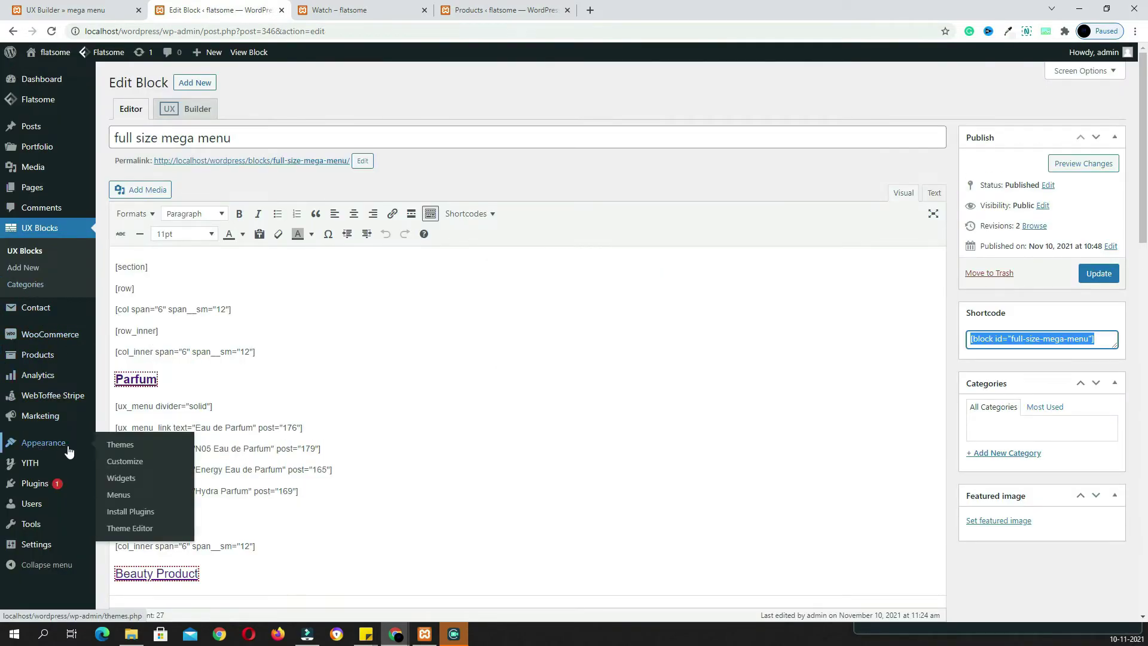
click(121, 499)
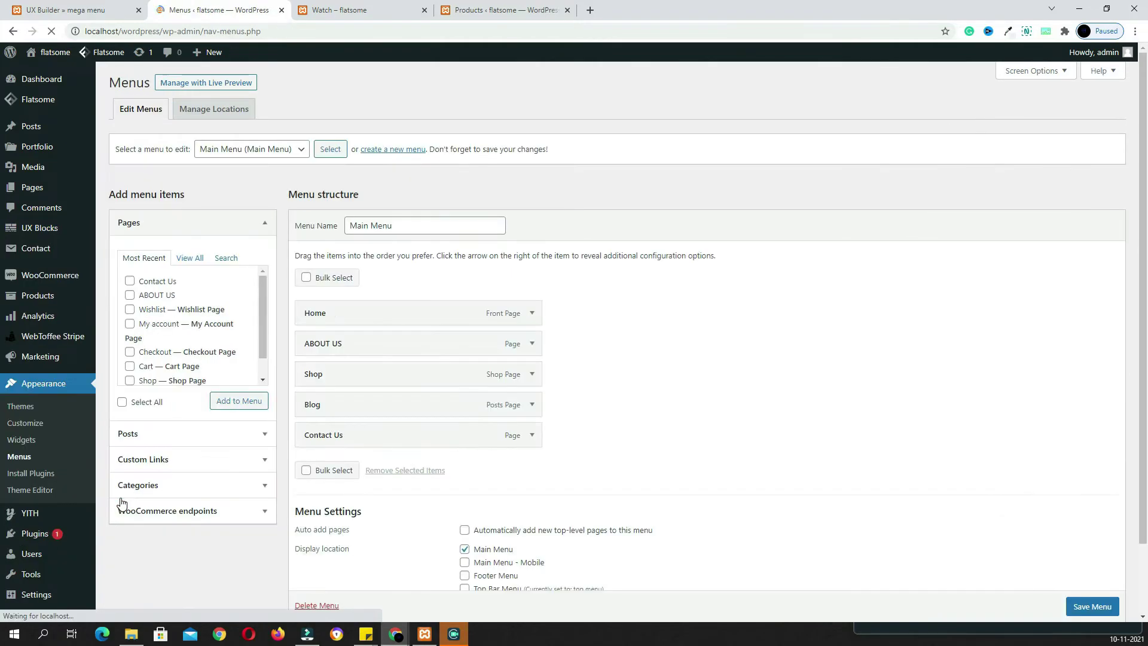
click(531, 375)
scroll(314, 354, down, 3)
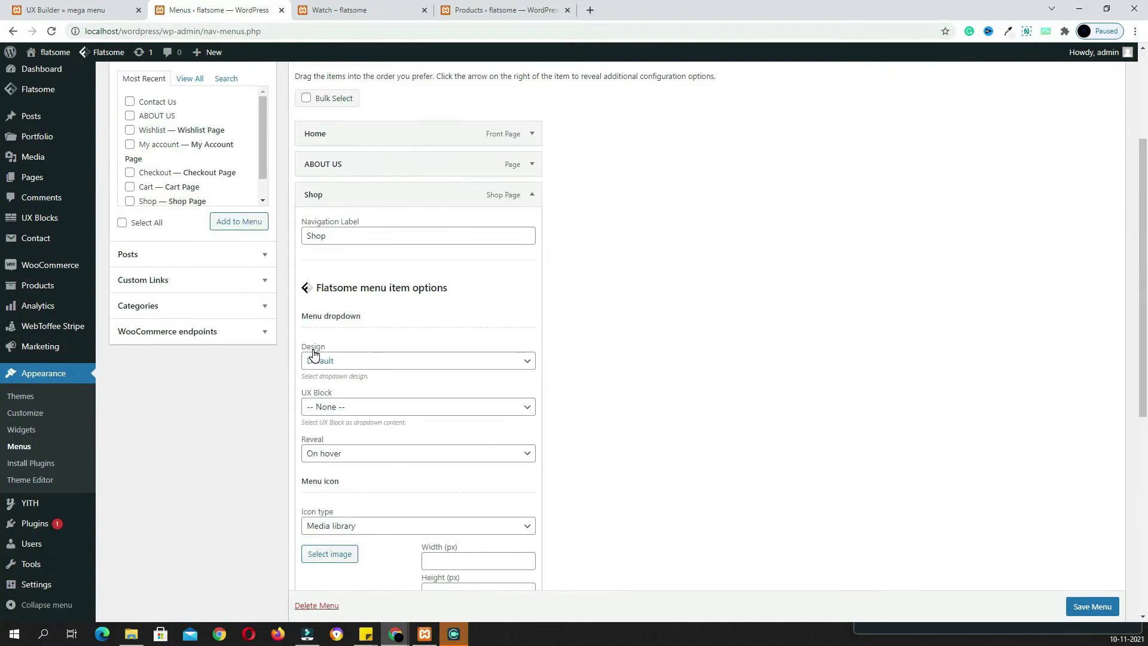
click(346, 363)
click(357, 389)
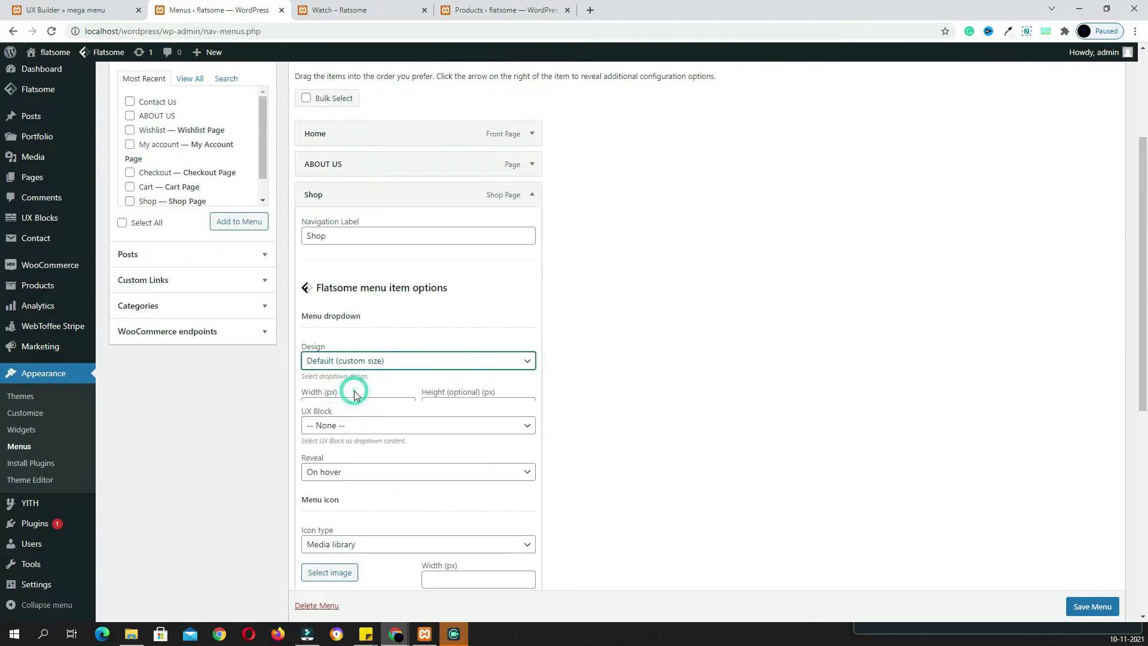
Give Shop's dropdown 1200 width, the 'full size mega menu' block and hover reveal; save and reload.
click(362, 406)
double_click(359, 406)
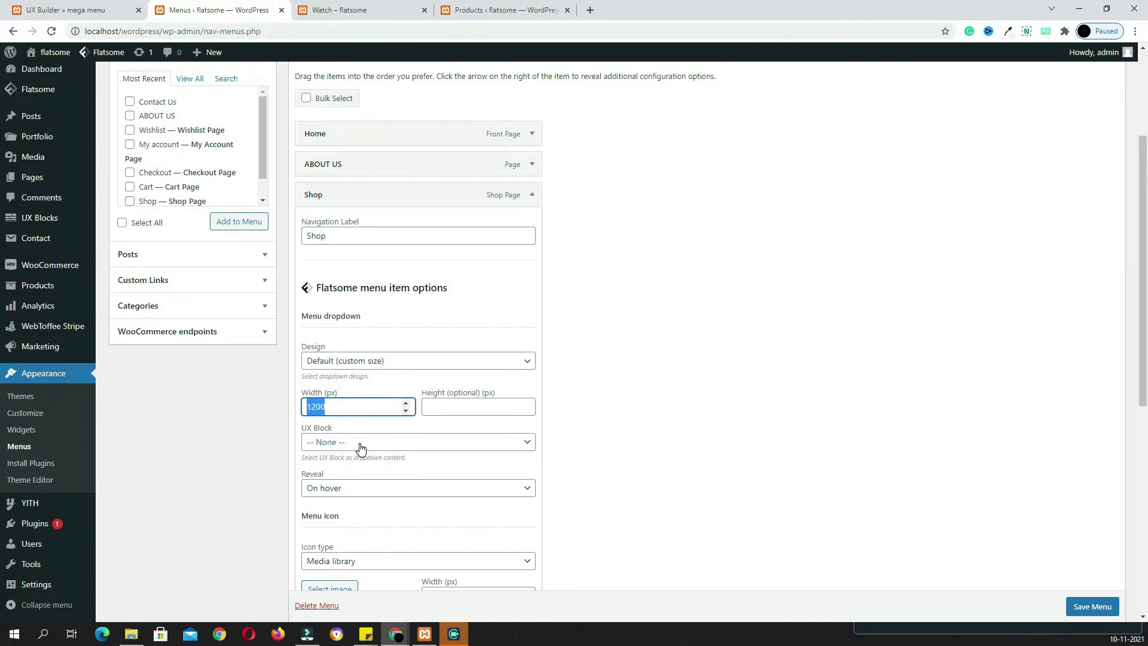
scroll(377, 356, down, 2)
click(338, 326)
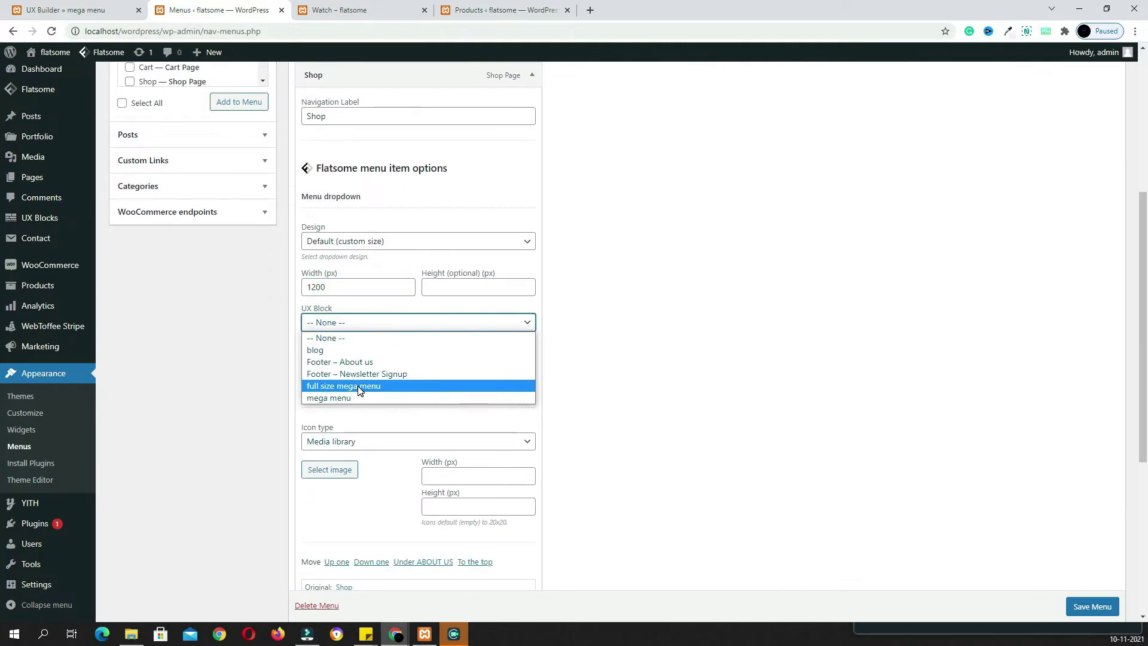
click(360, 385)
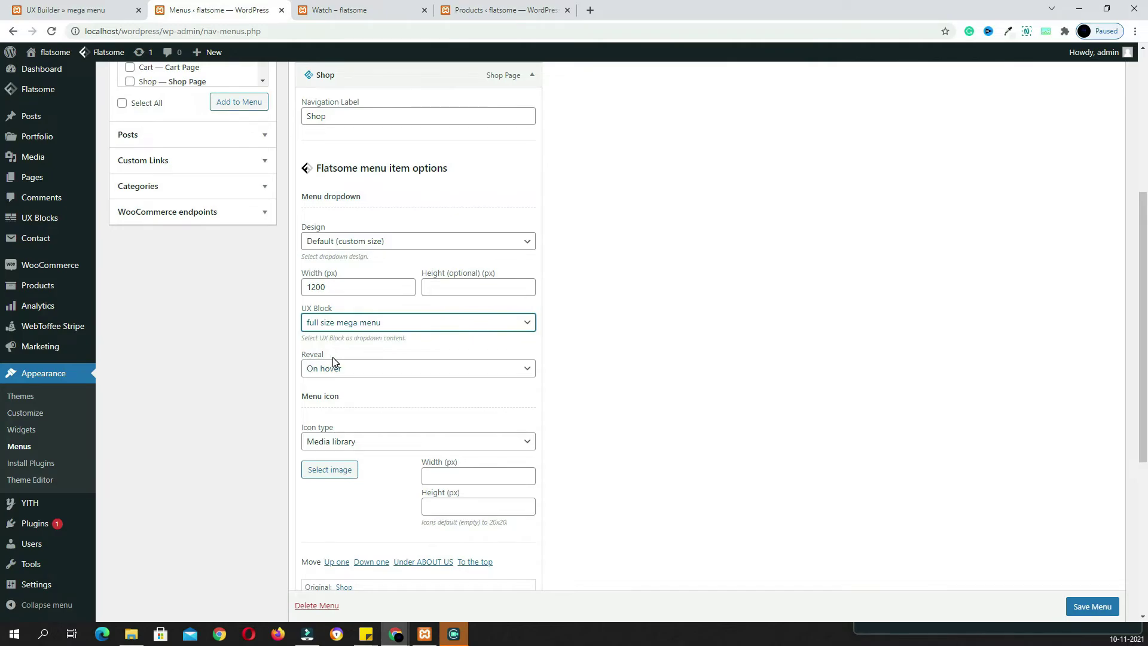
click(347, 375)
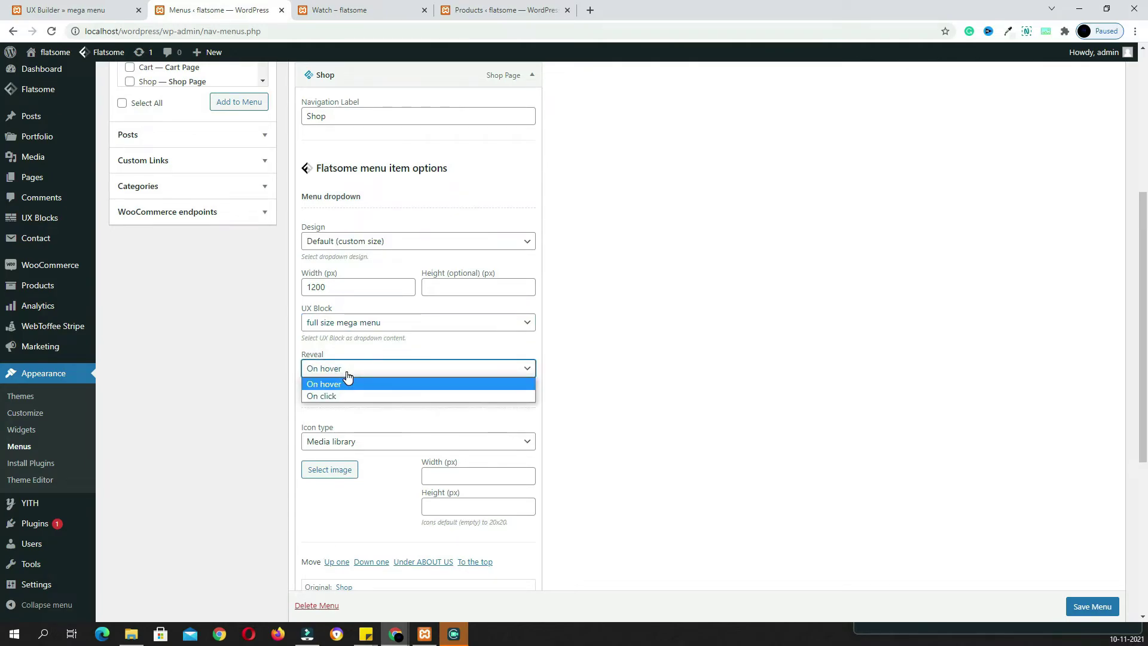
click(355, 387)
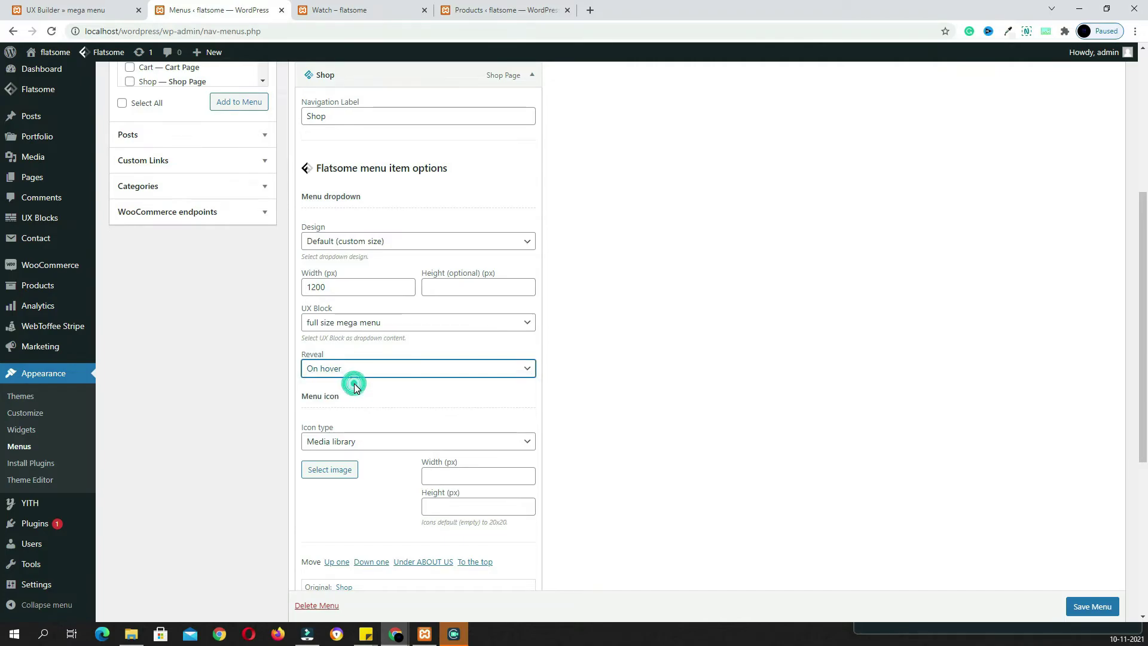
click(1080, 607)
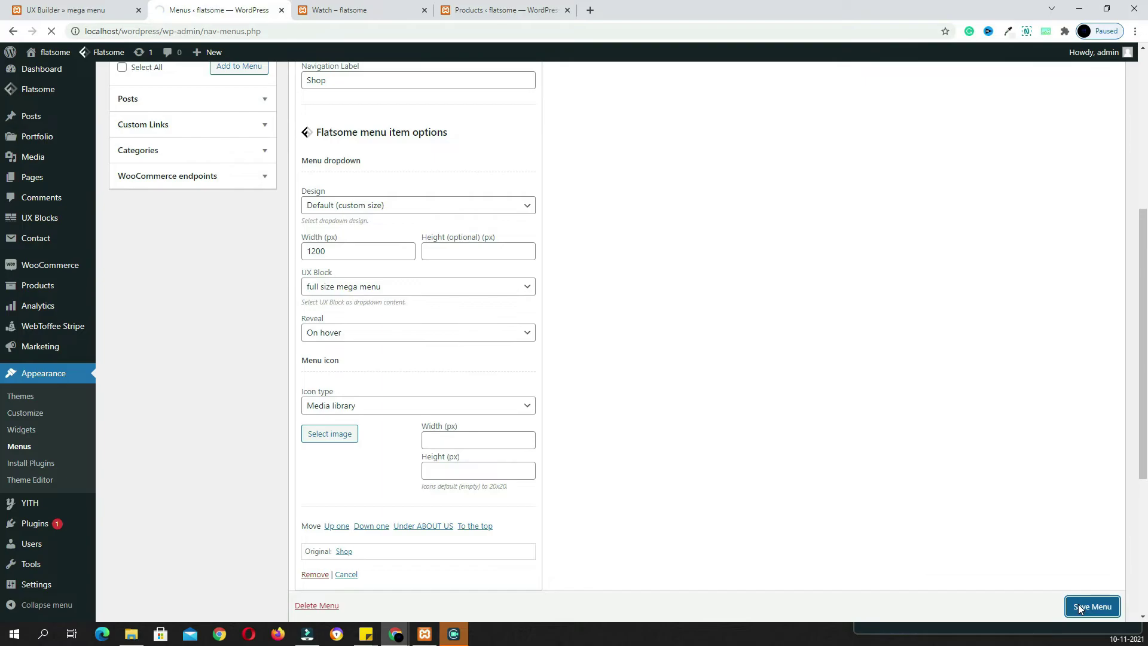
click(359, 10)
click(424, 108)
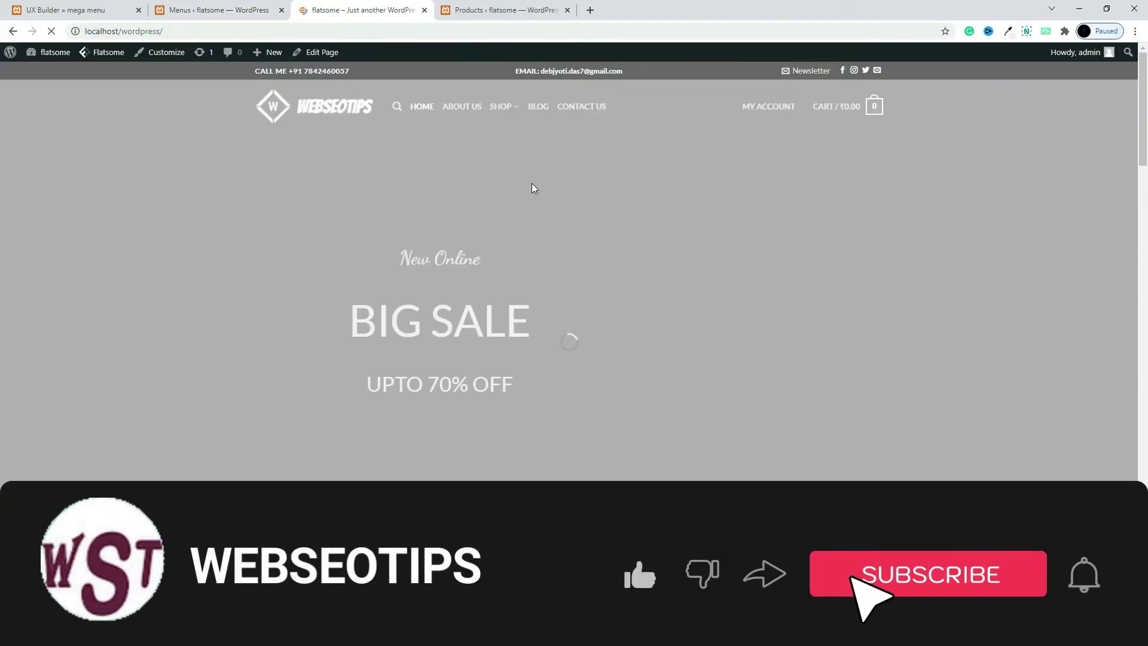
View the SHOP mega menu dropdown on the live homepage, then go back to the Menus admin page.
mouse_move(510, 113)
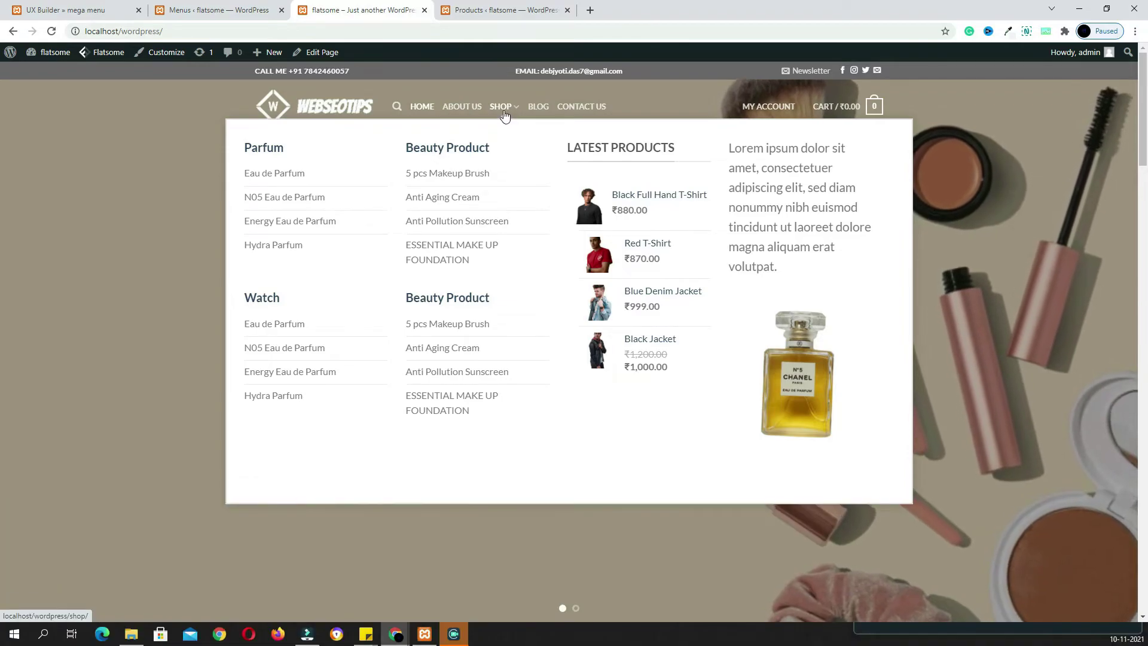
mouse_move(598, 288)
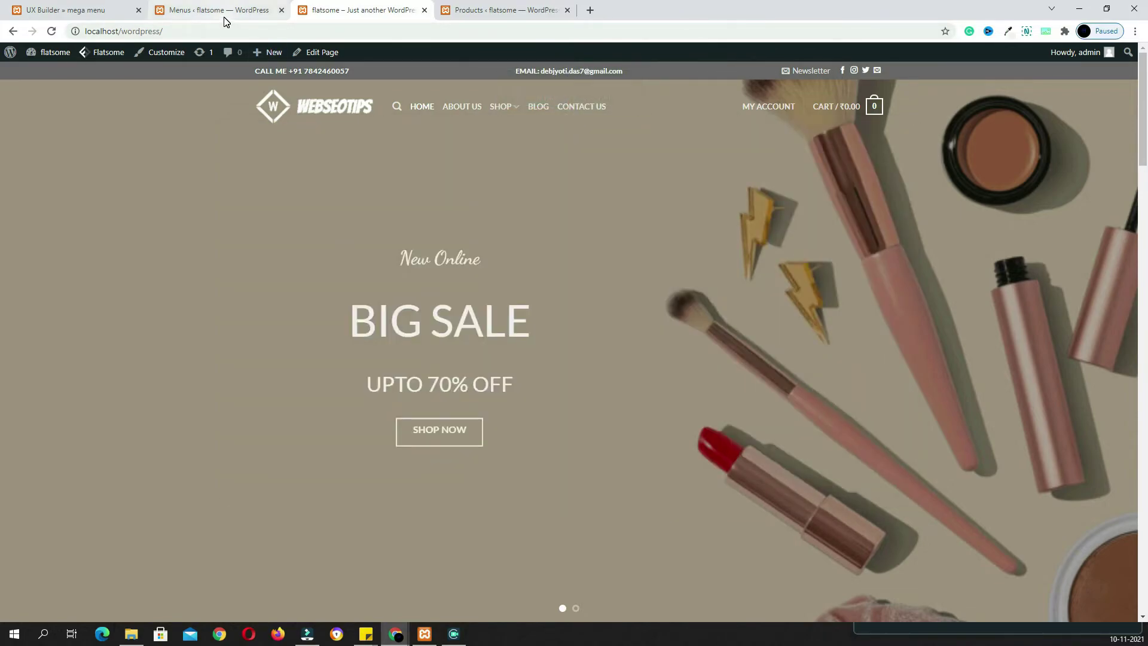
click(221, 14)
Publish a new UX Block titled 'demo mega menu' and open its element list in UX Builder.
mouse_move(51, 230)
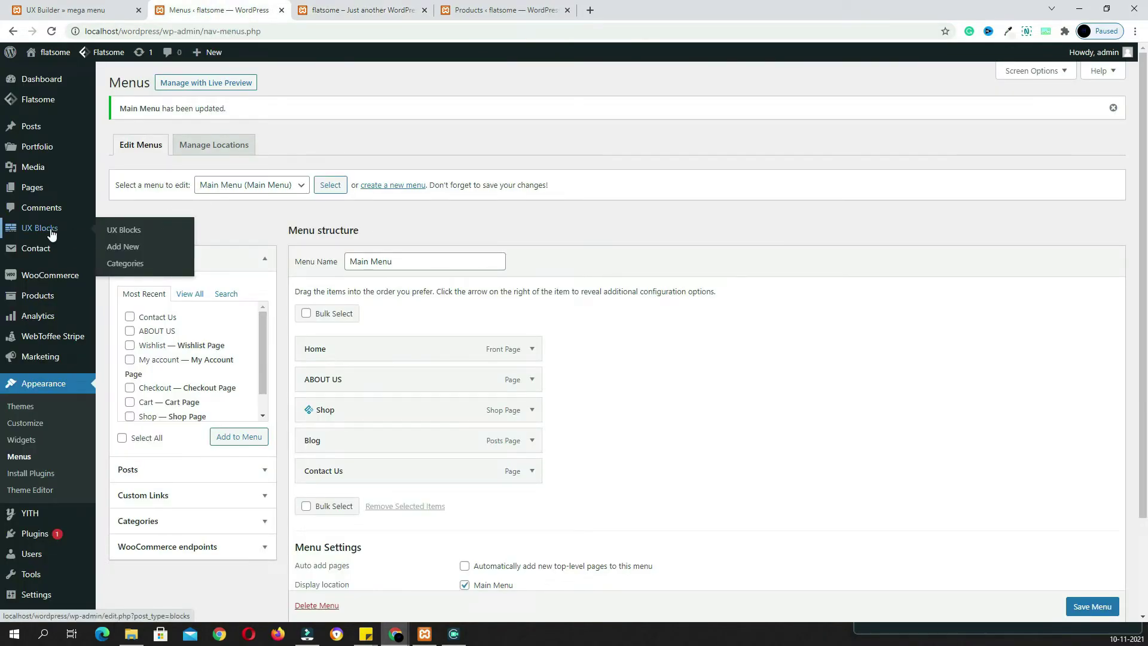
click(123, 249)
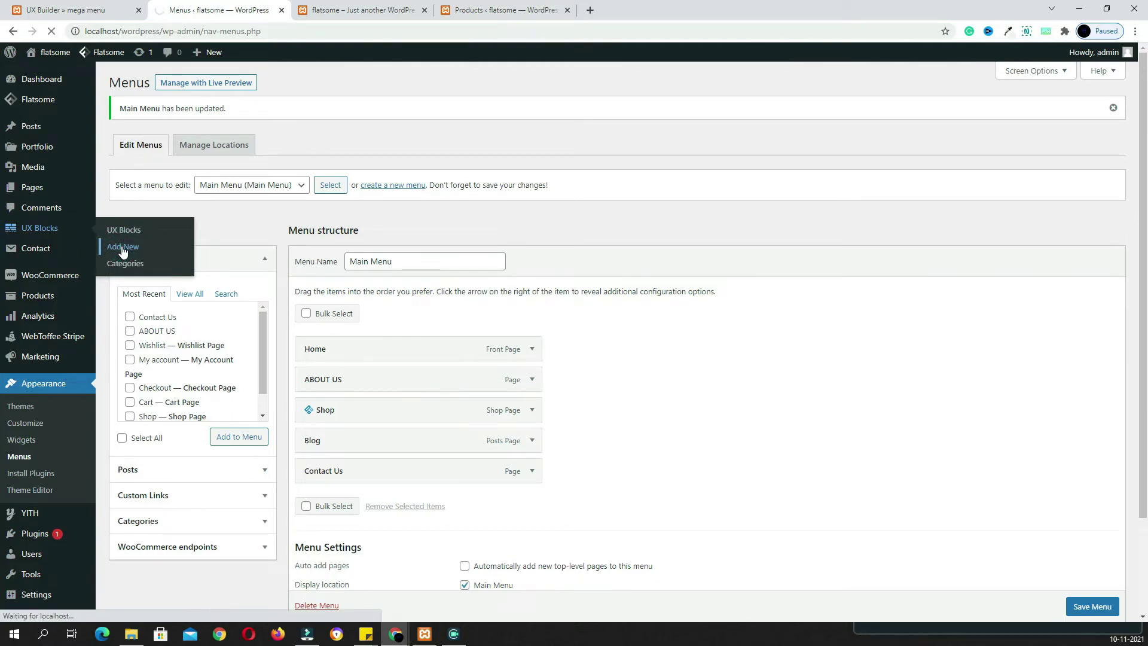
text(demo mega )
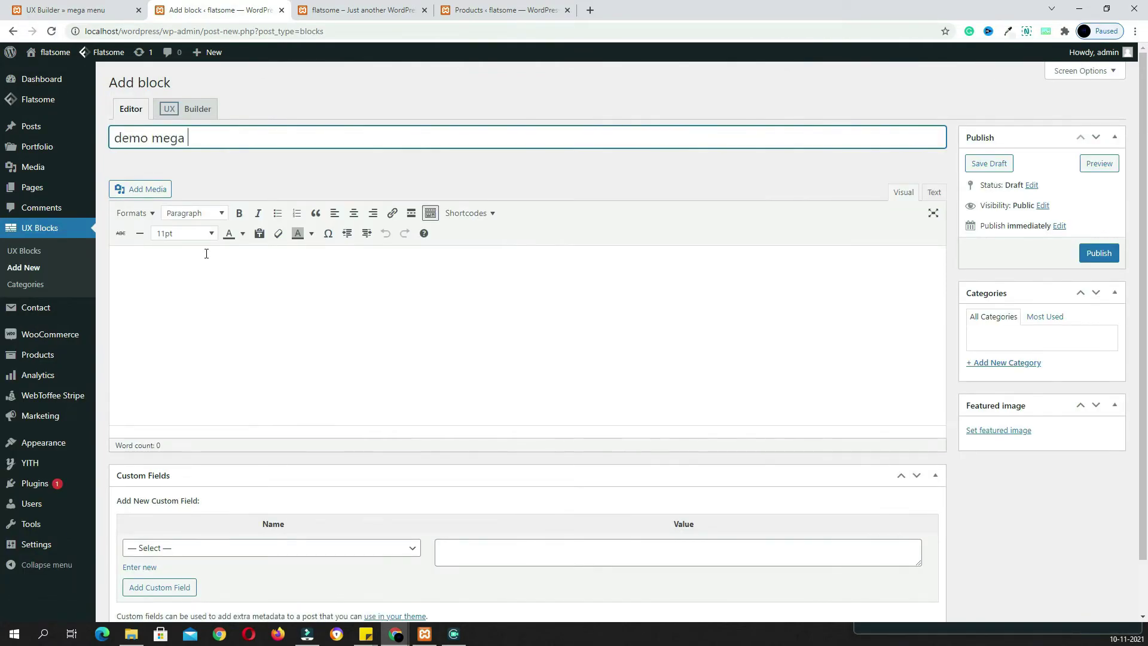
text(menu)
click(1090, 256)
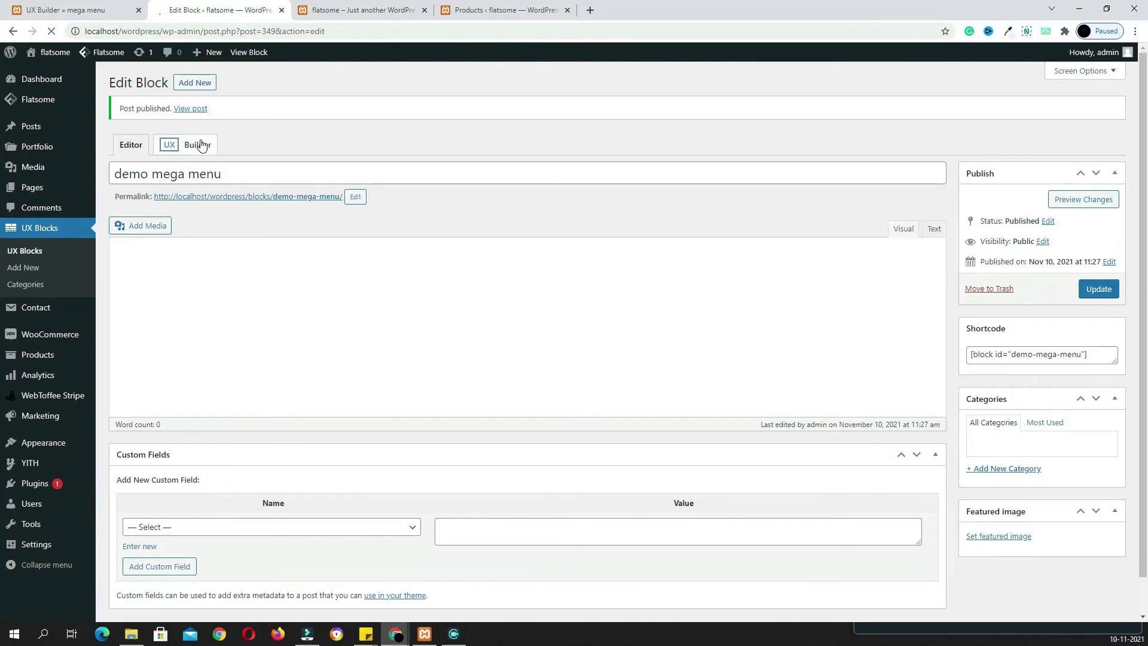
click(198, 146)
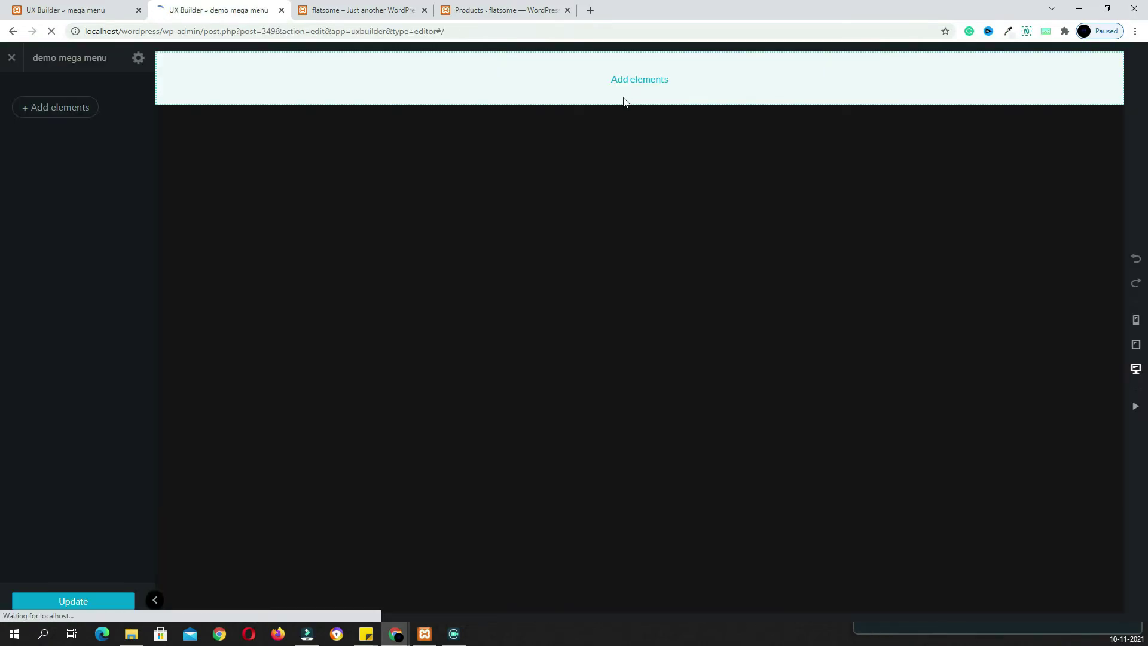
click(637, 83)
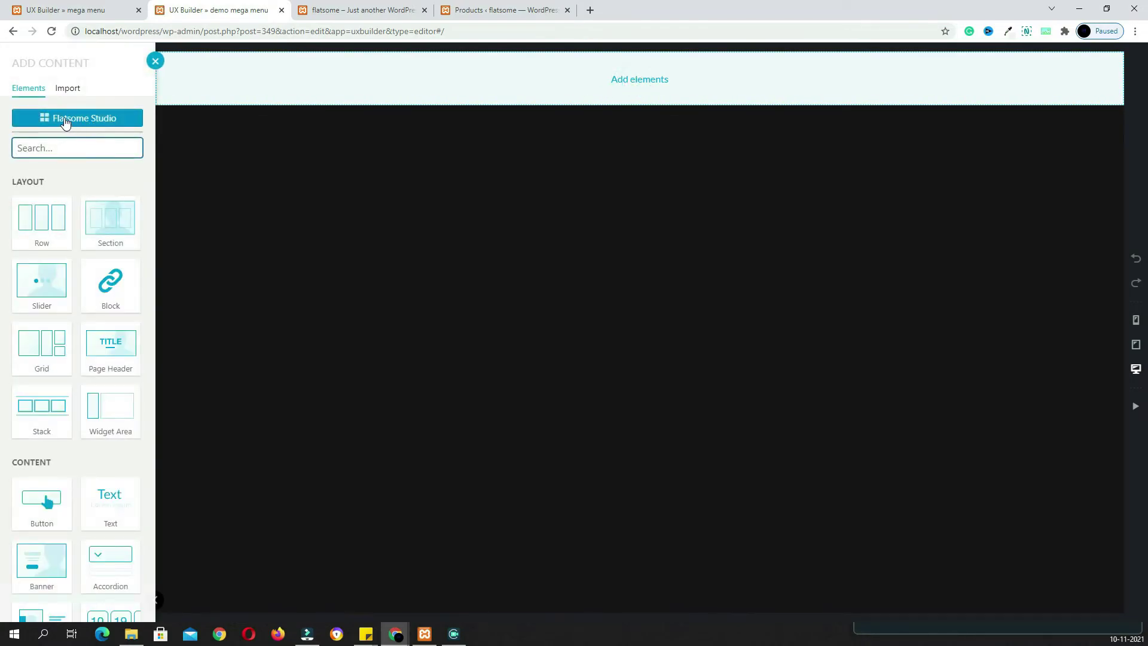
Import the Flatsome Studio Mega Menu layout 'Custom Dropdown: Workplace' along with its images.
click(98, 123)
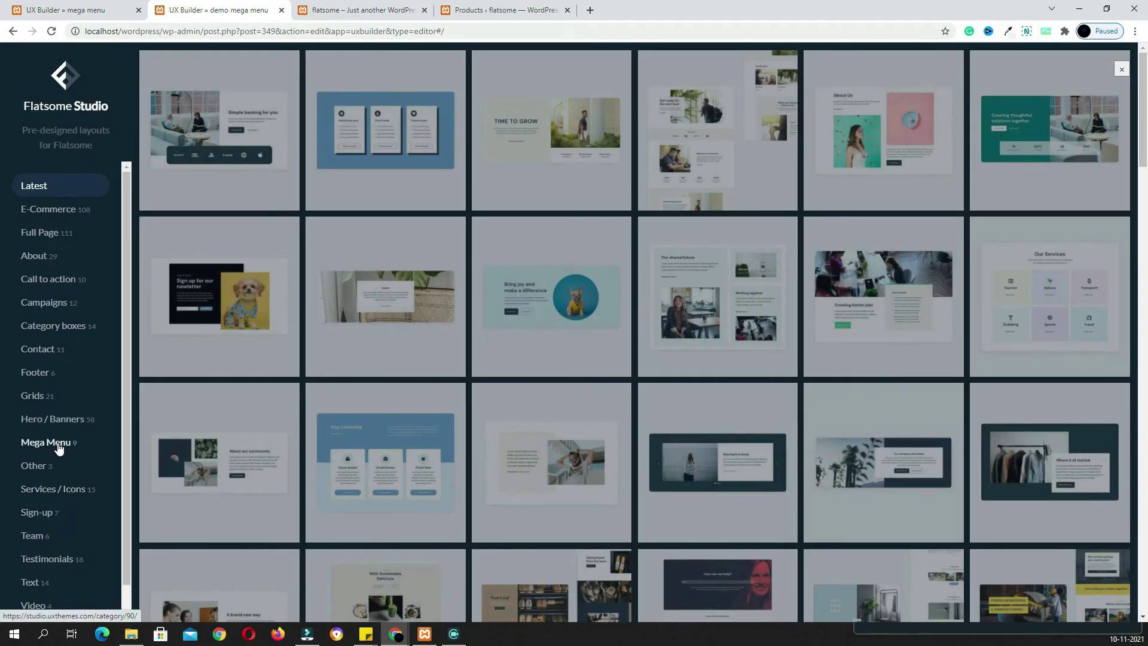
click(54, 449)
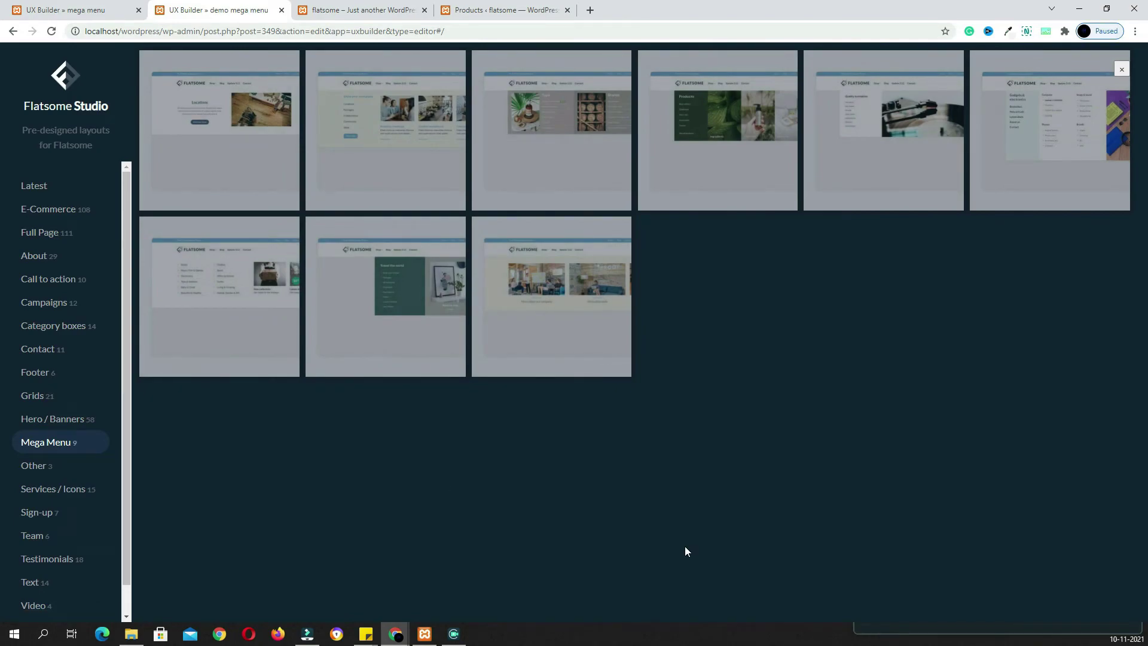
mouse_move(350, 76)
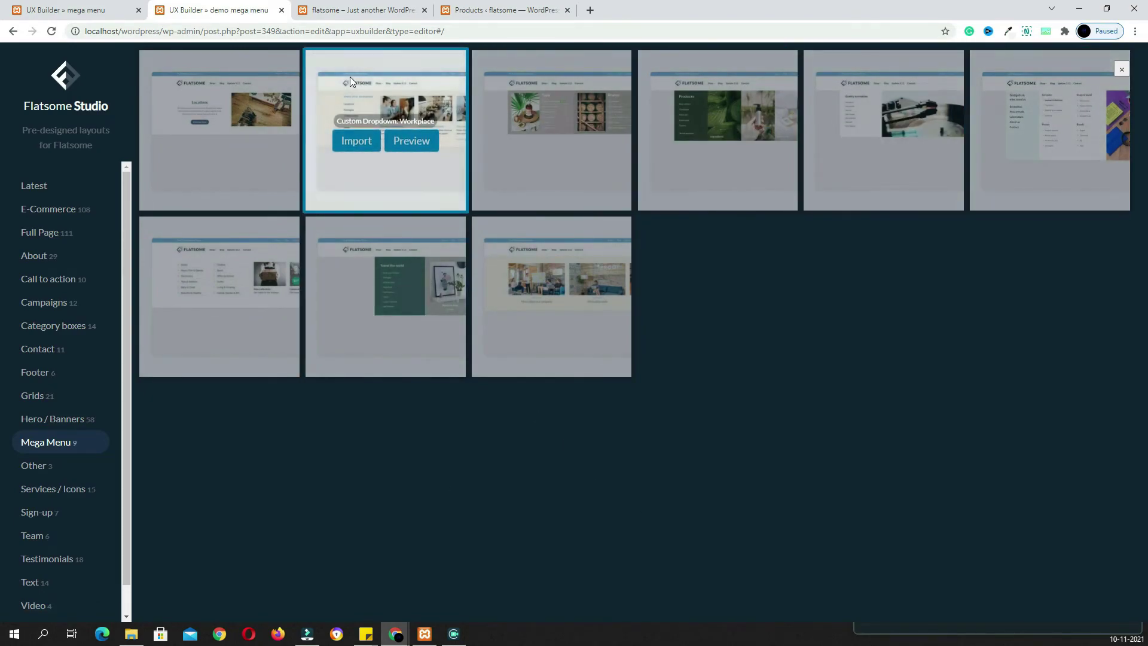
click(411, 143)
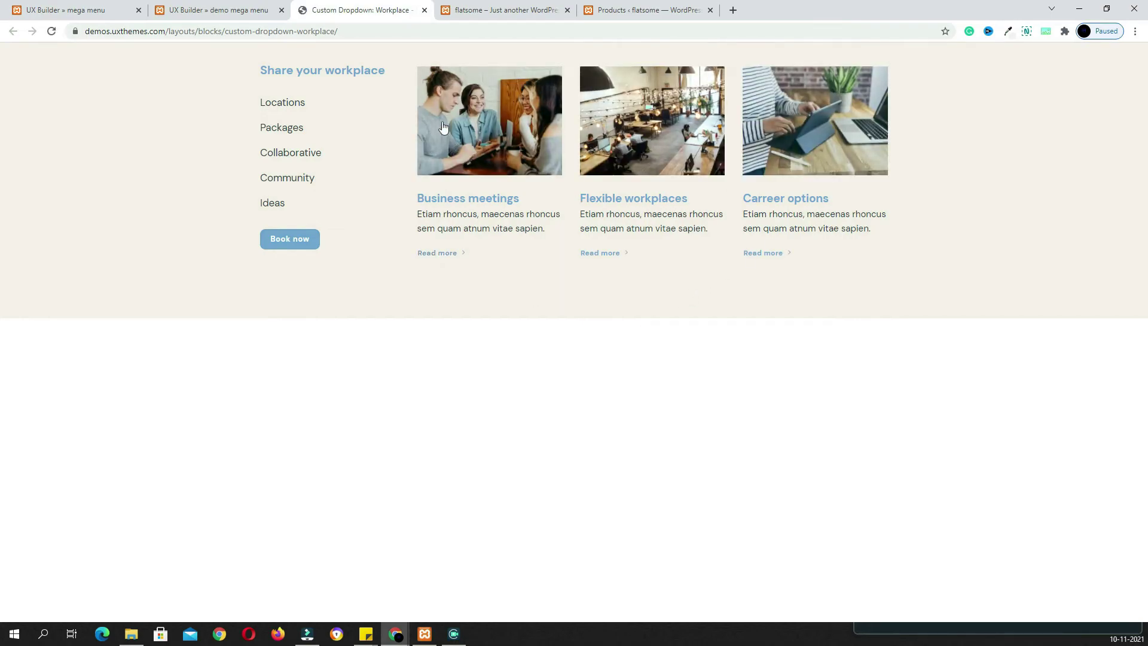
key(ctrl+shift+Tab)
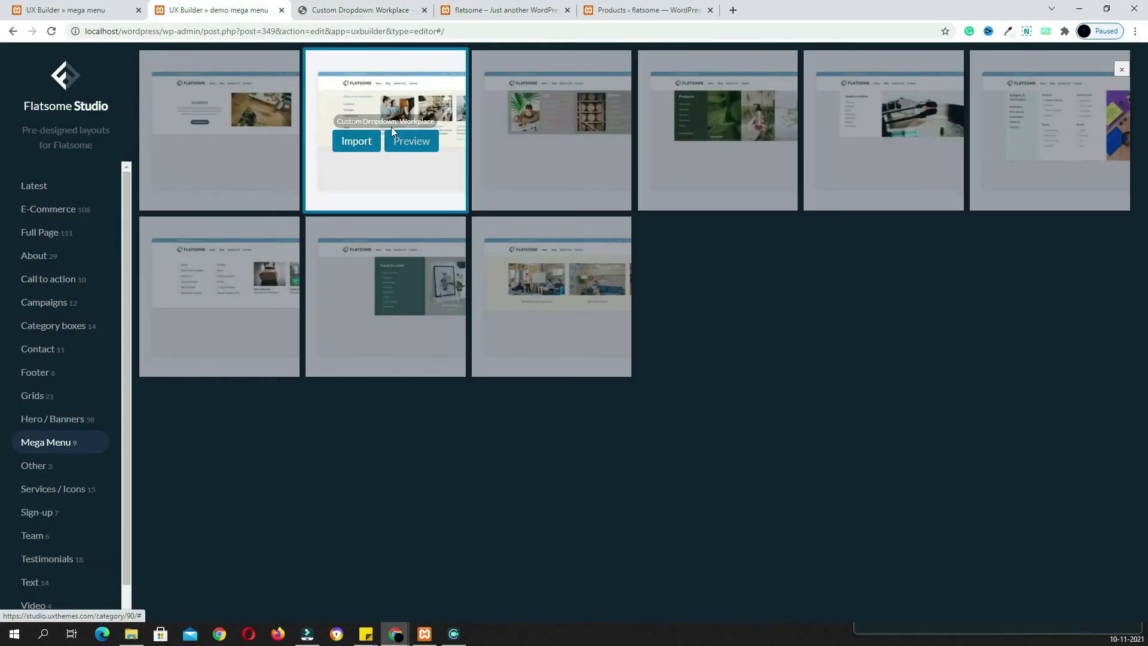
click(357, 142)
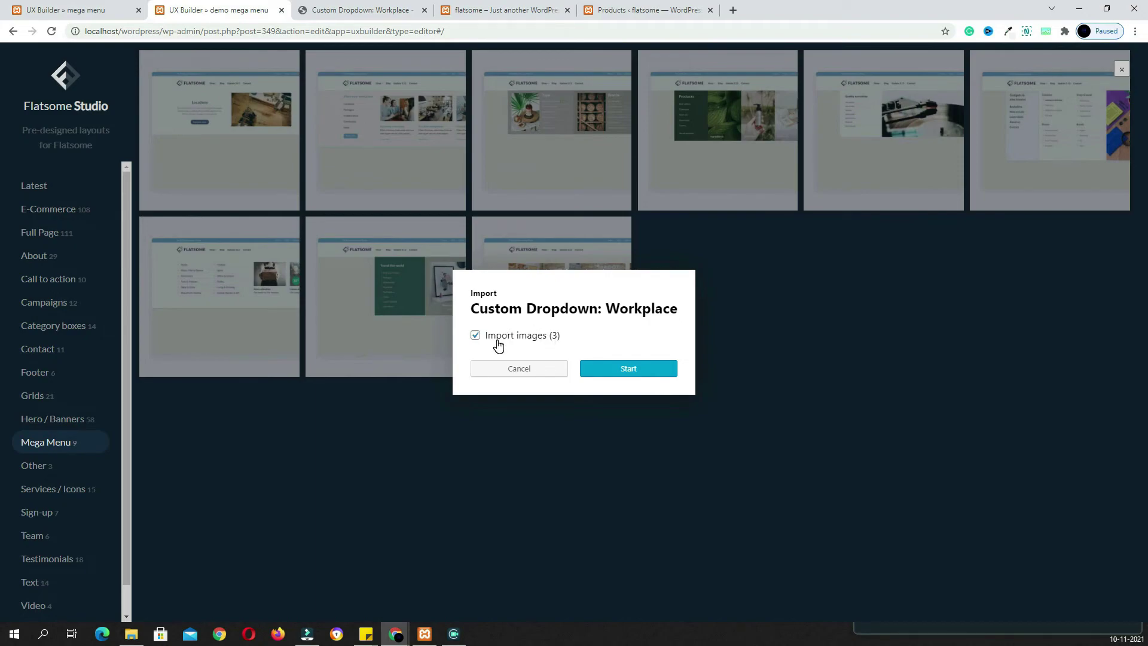
click(613, 369)
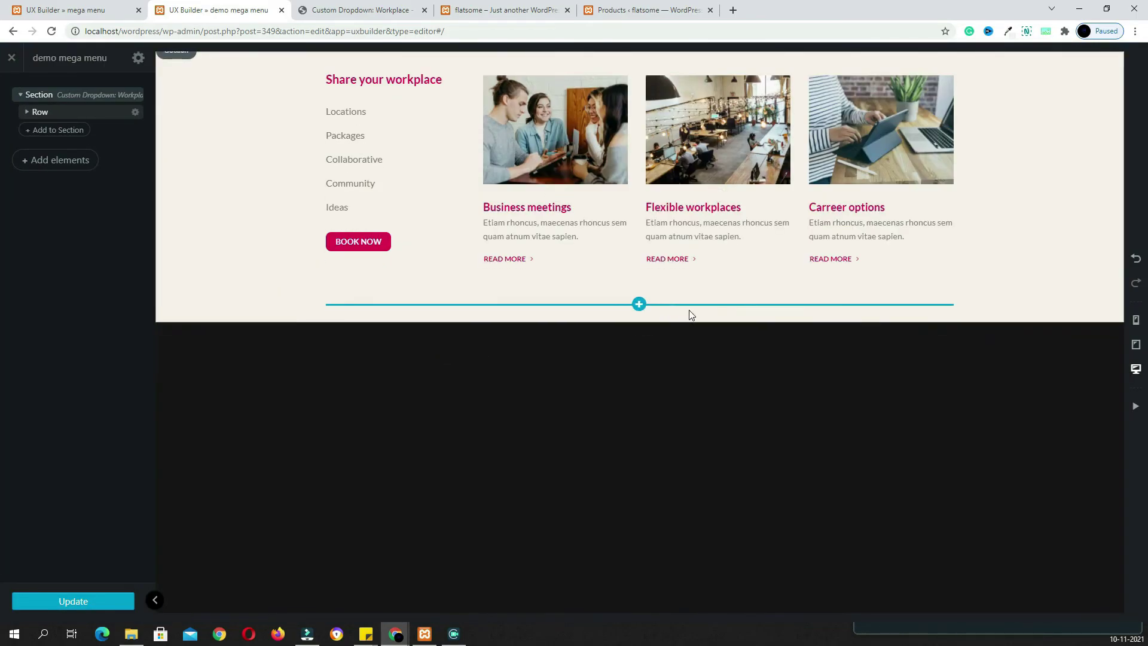
Update the demo mega menu block, exit UX Builder, and go to Appearance > Menus.
click(95, 601)
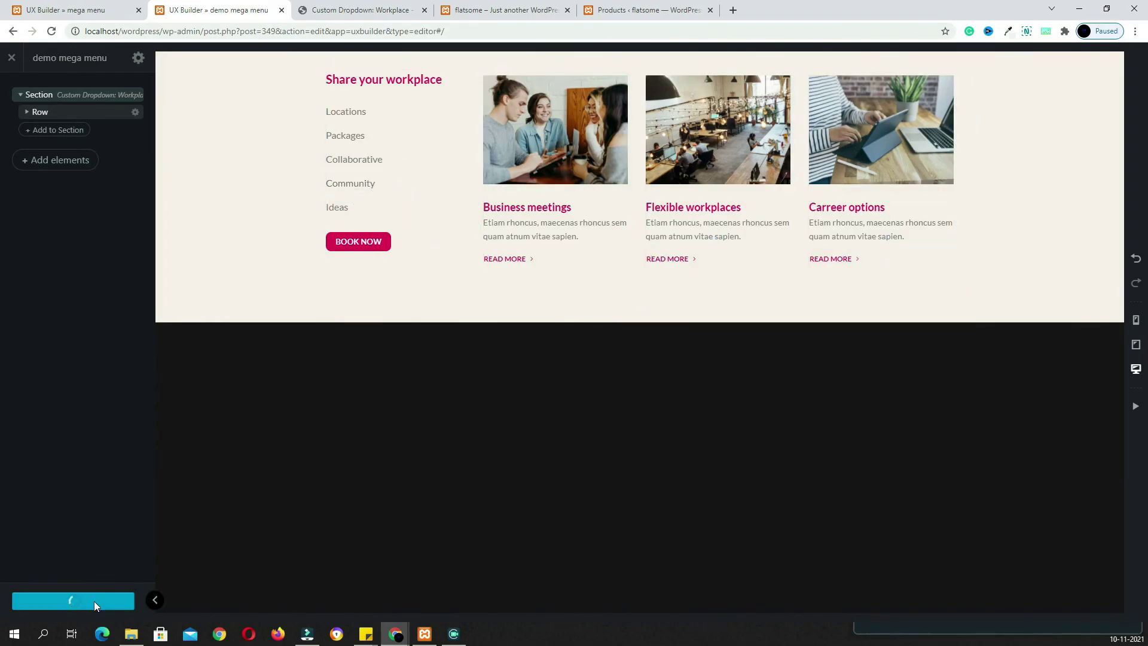
click(13, 61)
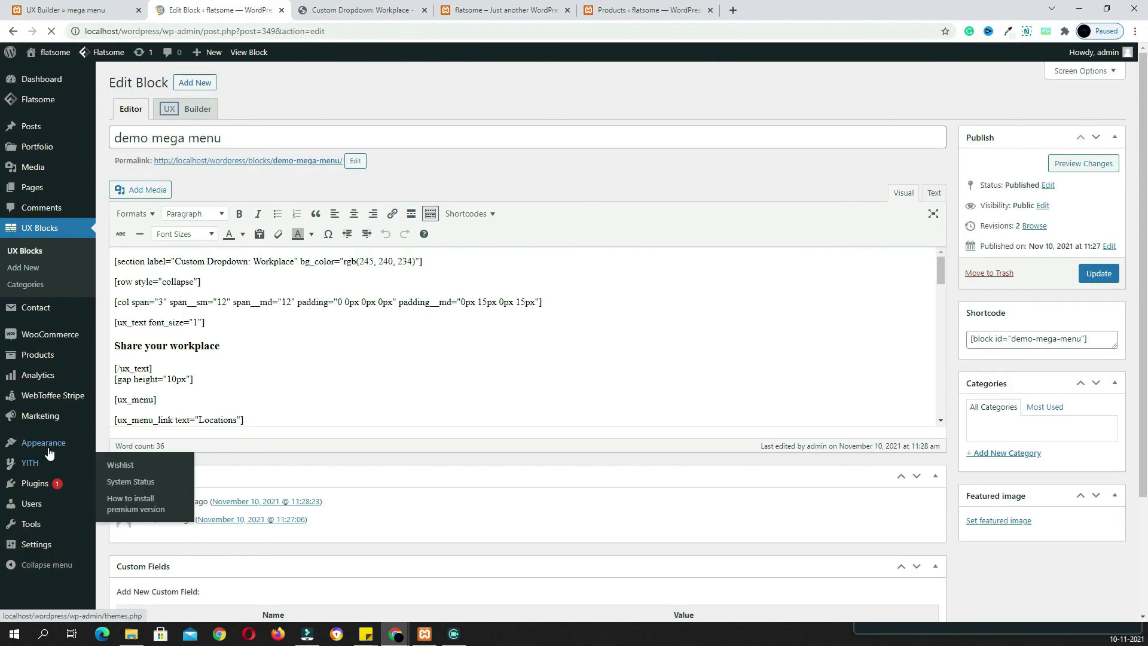
mouse_move(51, 444)
click(121, 500)
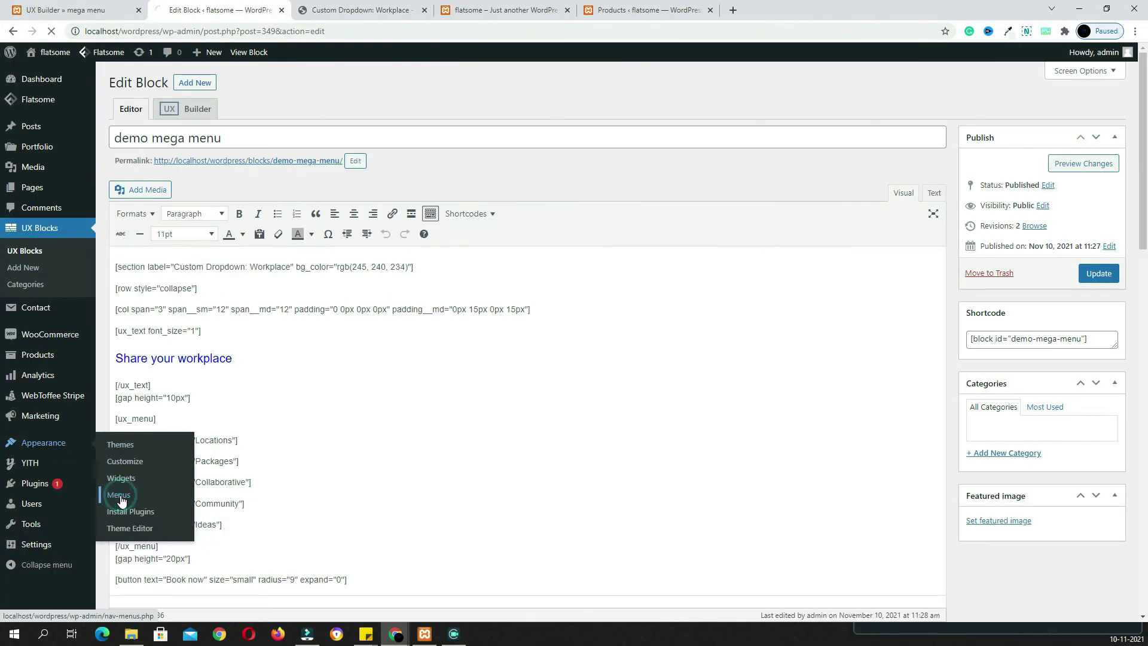
Expand the Shop menu item's settings and compare them with the layout preview.
click(532, 295)
scroll(341, 321, down, 3)
double_click(341, 322)
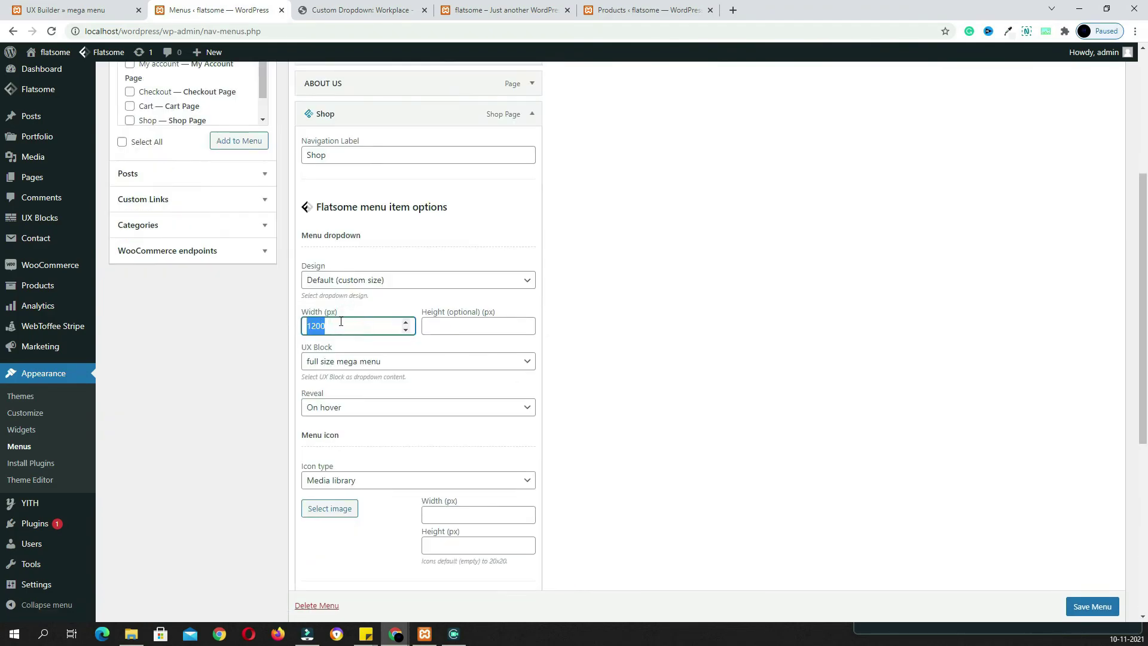
click(396, 281)
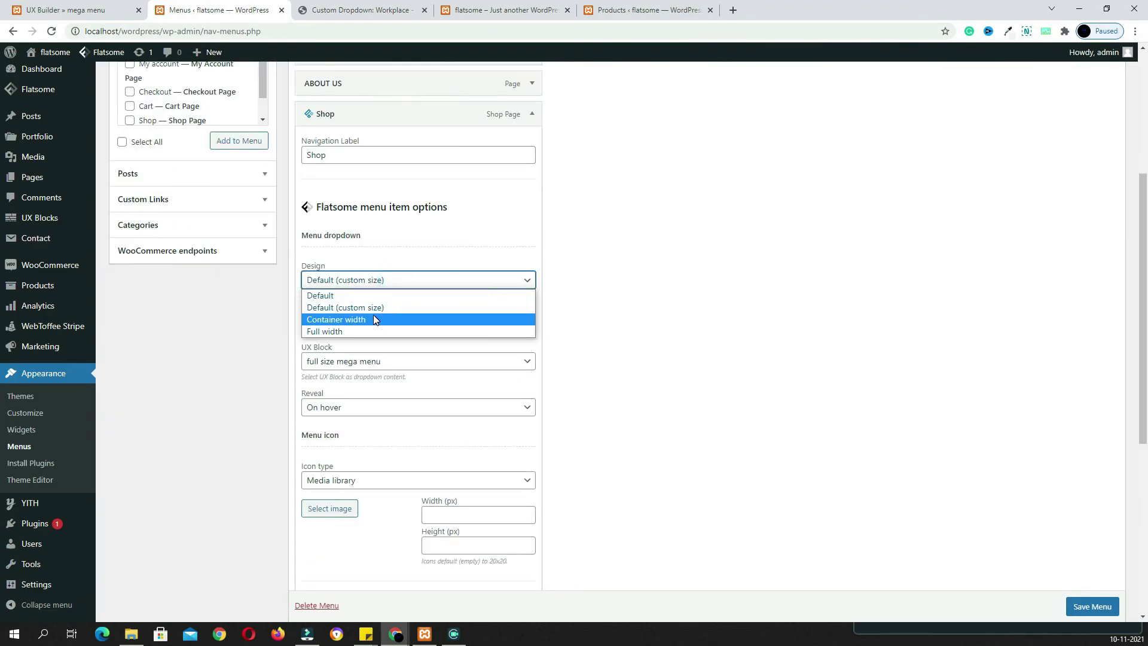
click(359, 10)
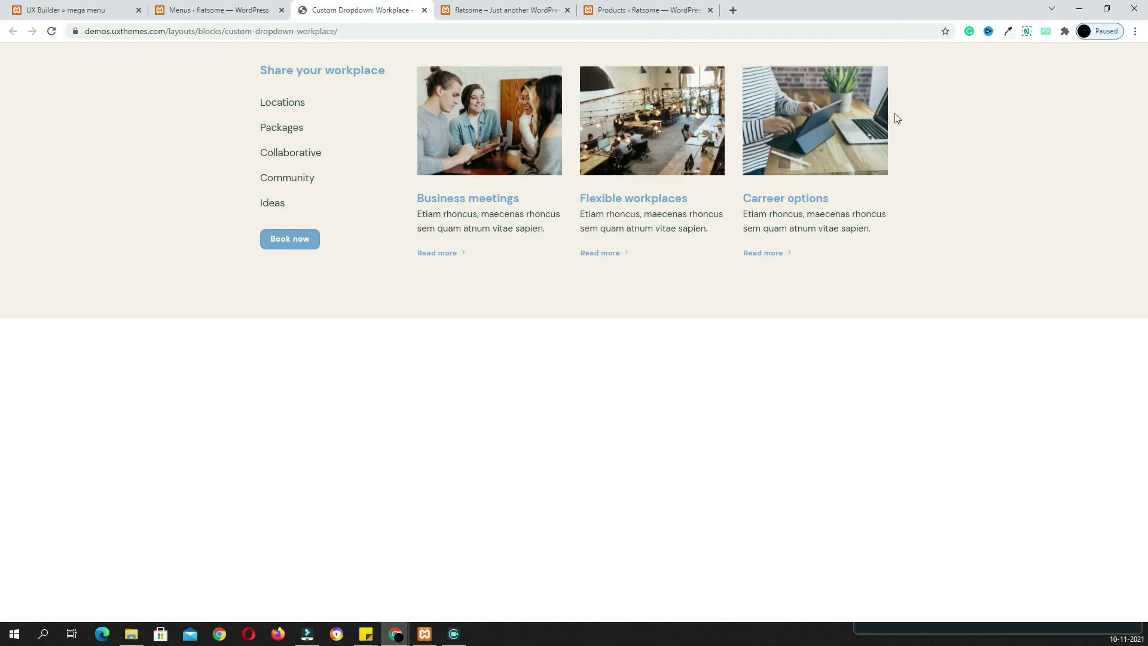
click(247, 16)
Give Shop a Full width dropdown showing the demo mega menu block on click, then save the menu.
click(443, 279)
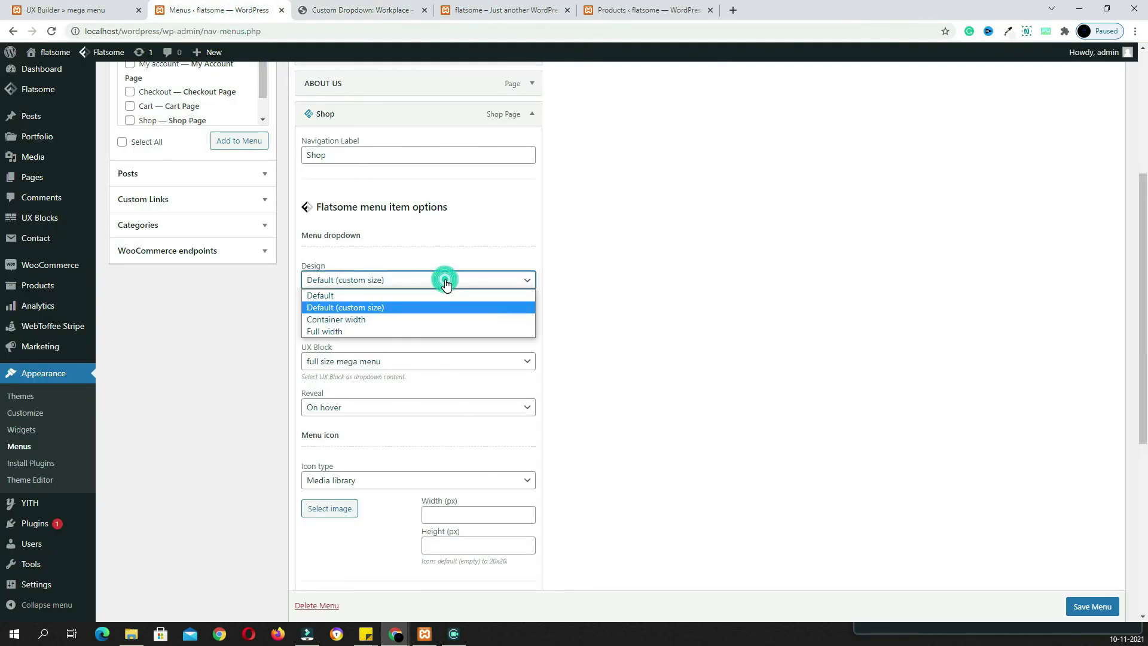
click(426, 334)
click(418, 328)
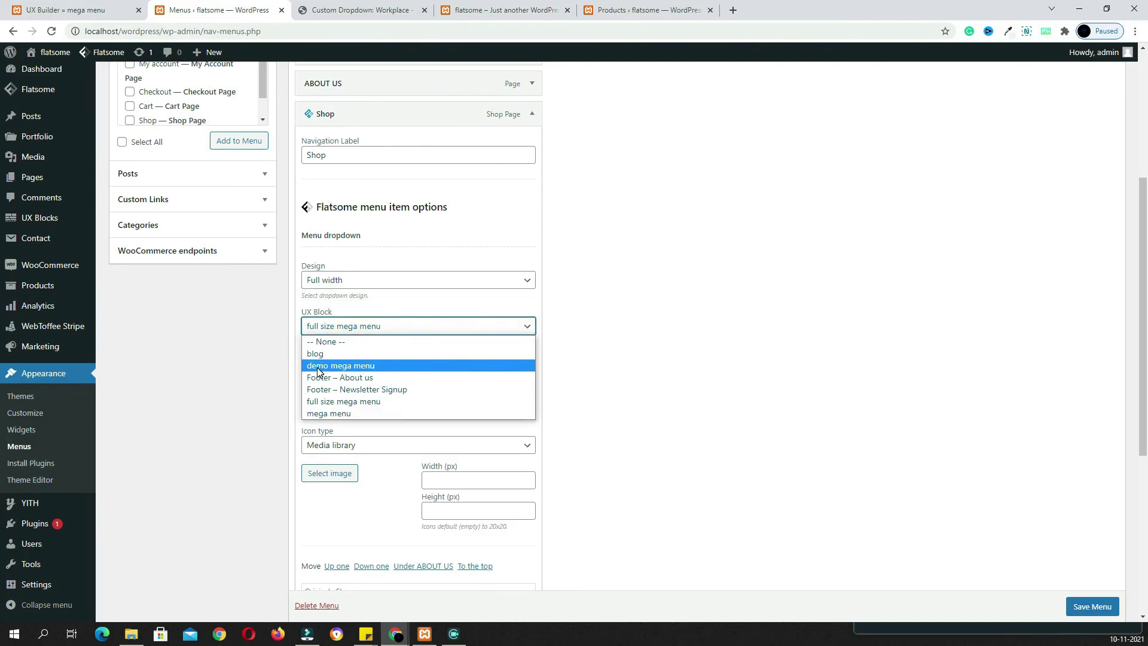
click(380, 372)
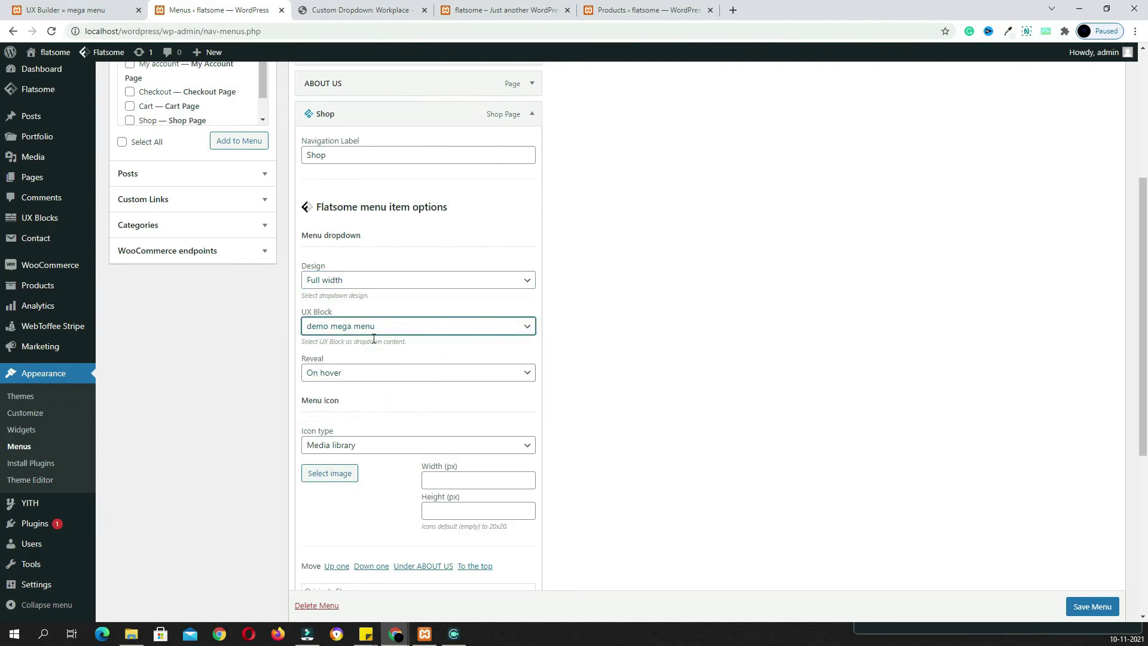
click(333, 378)
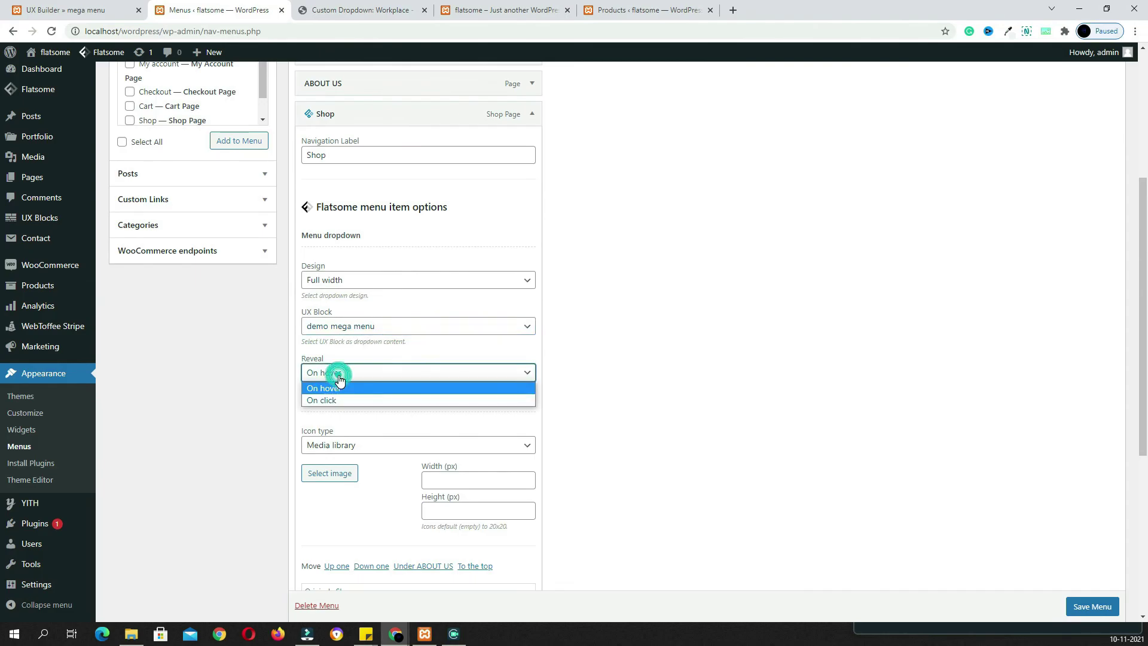
click(340, 397)
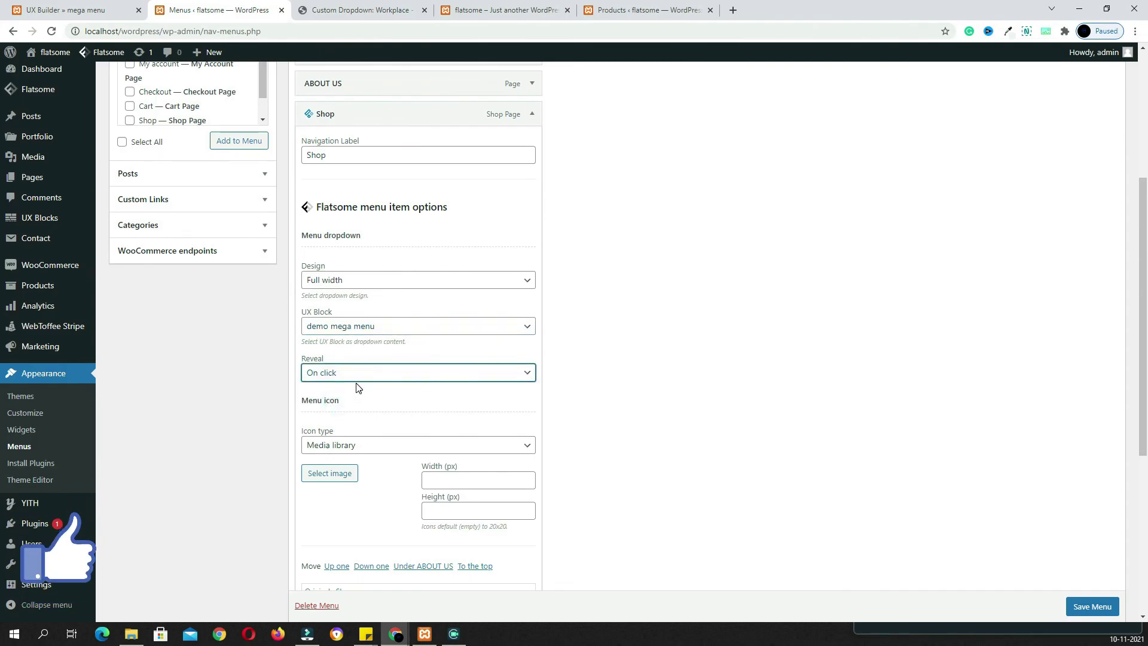
scroll(418, 419, down, 1)
click(1093, 607)
Reload the storefront homepage and open SHOP to see the full-width Share your workplace mega menu.
key(ctrl+Tab)
key(ctrl+Tab)
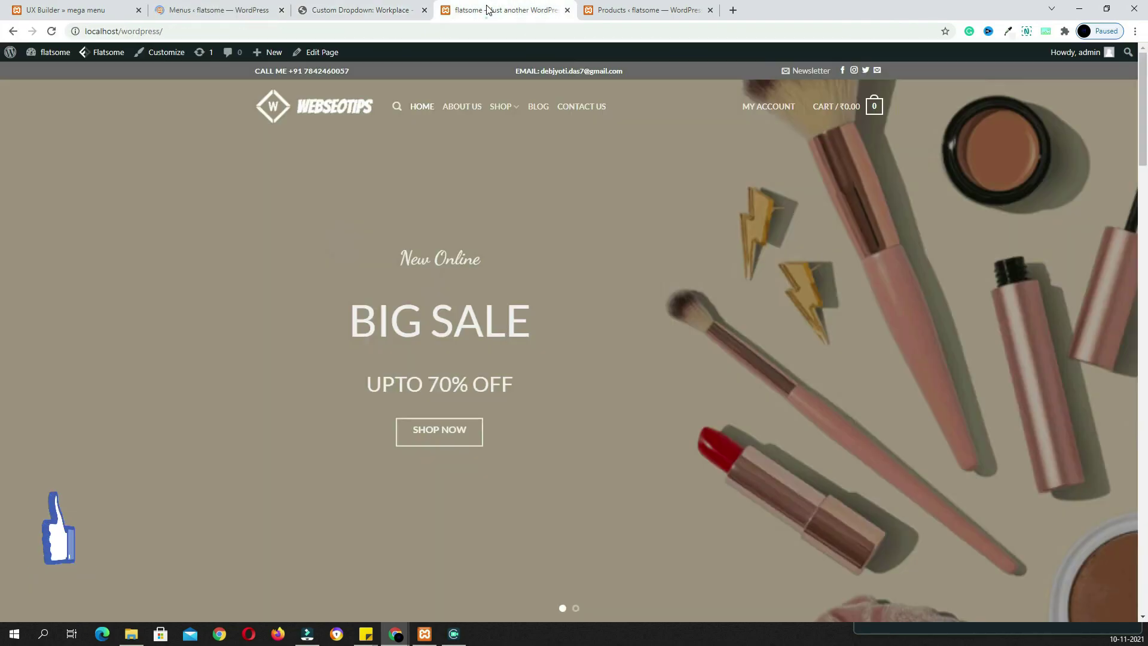
click(52, 31)
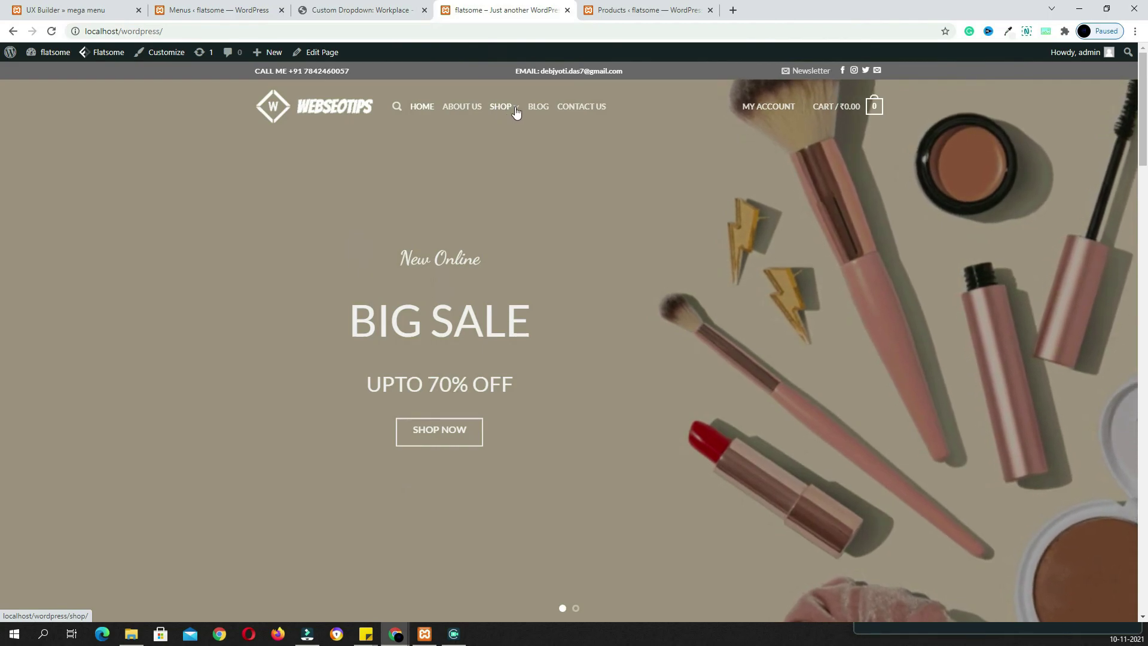
click(517, 112)
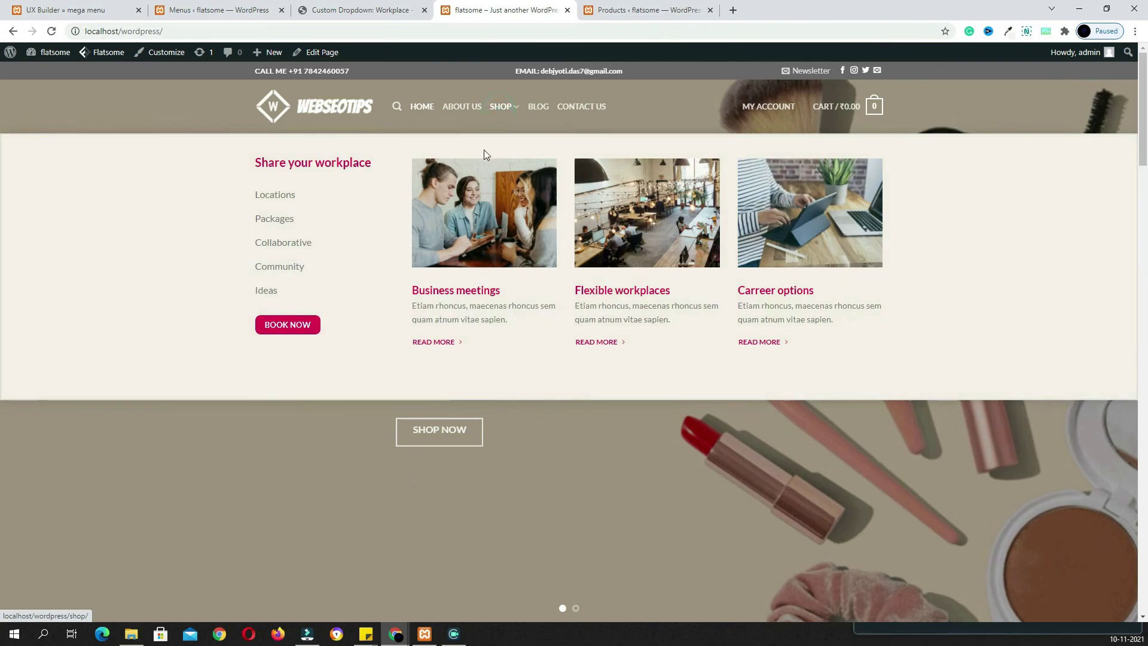
mouse_move(329, 179)
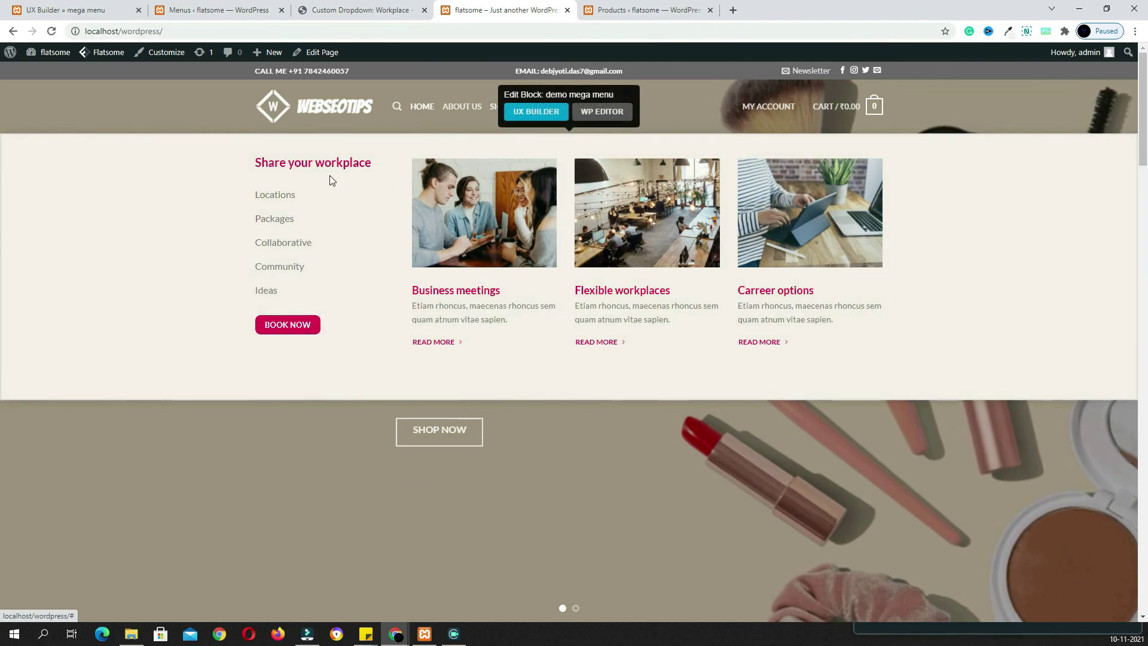